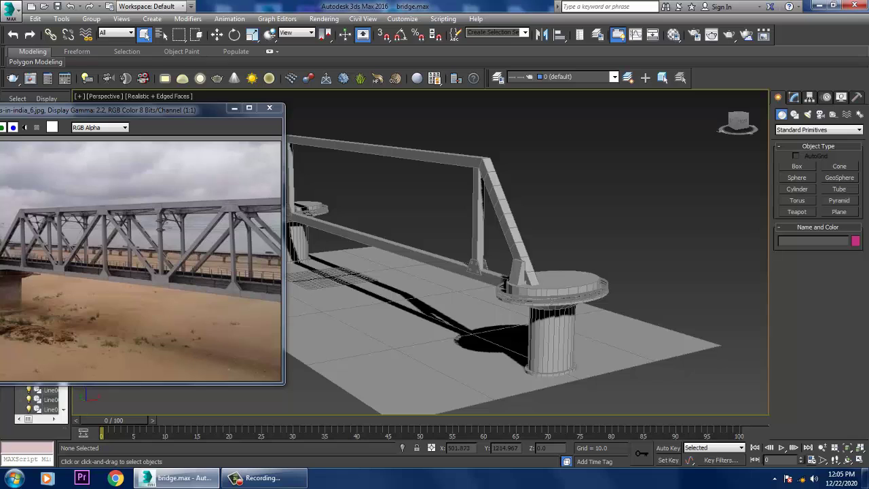
# Examine the bridge model's truss frame against the reference photo to identify the missing vertical and diagonal members.
pyautogui.scroll(1, 141, 258)
pyautogui.scroll(-1, 142, 258)
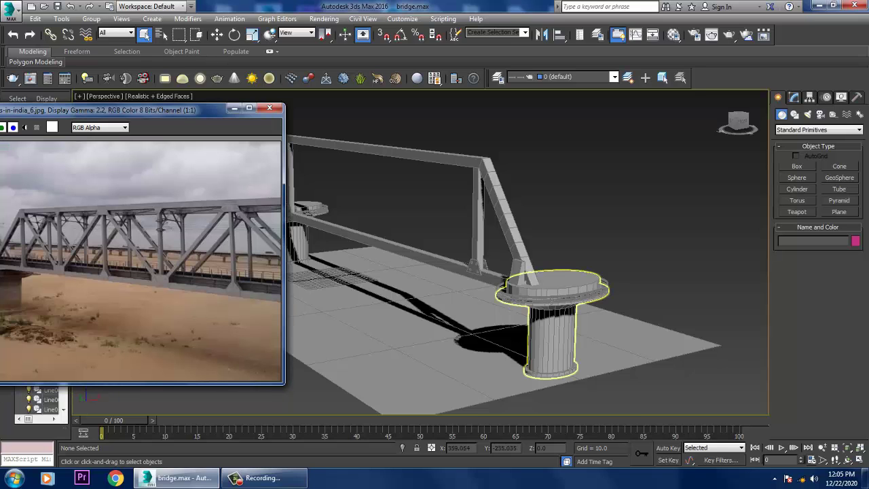
pyautogui.moveTo(554, 319)
pyautogui.keyDown('alt'); pyautogui.mouseDown(button='middle')
pyautogui.moveTo(516, 318)
pyautogui.moveTo(558, 320)
pyautogui.mouseUp(button='middle'); pyautogui.keyUp('alt')
pyautogui.scroll(-4, 558, 320)
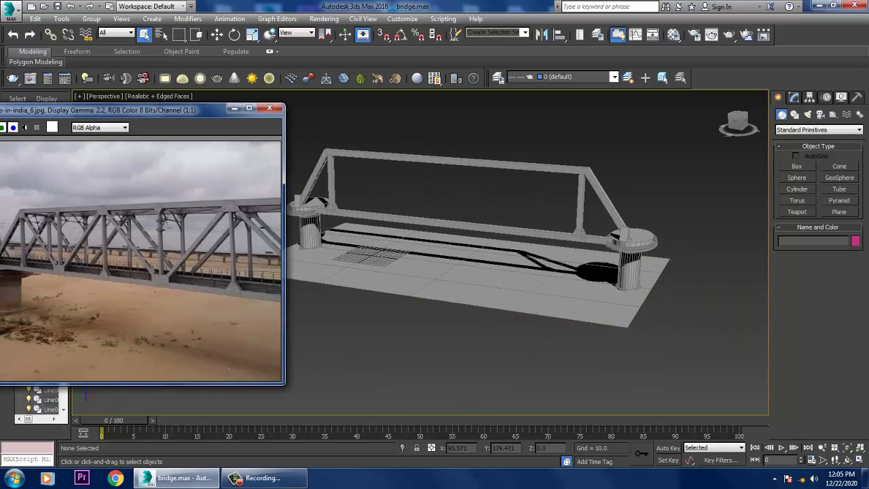
pyautogui.scroll(1, 112, 195)
pyautogui.moveTo(112, 195); pyautogui.dragTo(139, 217, button='middle')
pyautogui.keyDown('alt'); pyautogui.moveTo(475, 305); pyautogui.dragTo(408, 306, button='middle'); pyautogui.keyUp('alt')
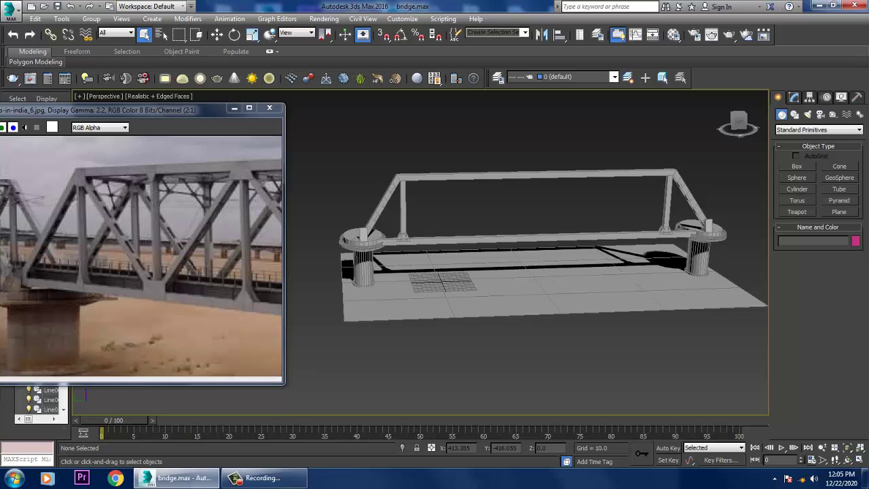
pyautogui.moveTo(139, 218); pyautogui.dragTo(112, 204, button='middle')
# Select the end post with its bolted gusset plate and make one copy further along the lower chord.
pyautogui.scroll(5, 414, 234)
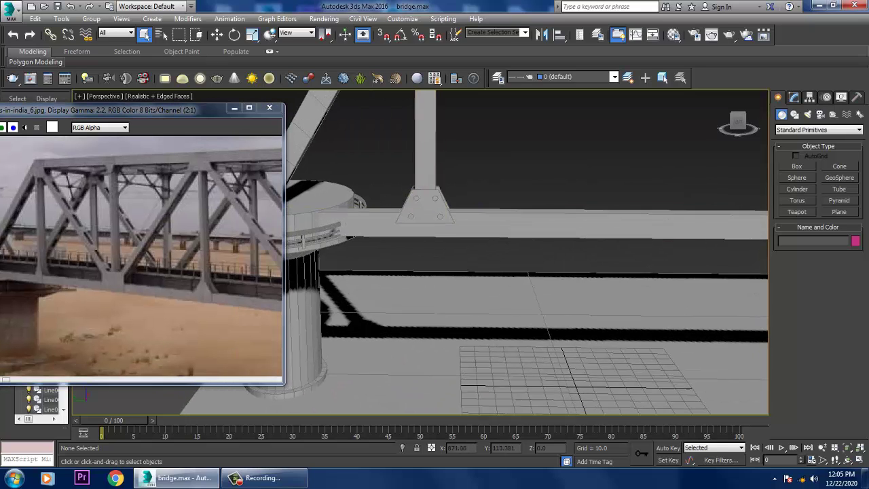
pyautogui.moveTo(417, 145); pyautogui.dragTo(378, 200)
pyautogui.moveTo(527, 166); pyautogui.dragTo(553, 258)
pyautogui.press('w')
pyautogui.scroll(-5, 385, 204)
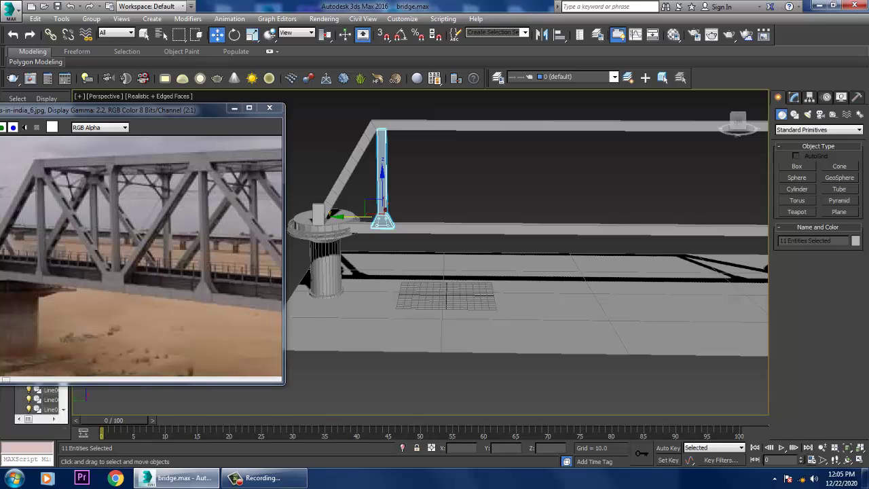
pyautogui.moveTo(380, 219)
pyautogui.mouseDown()
pyautogui.moveTo(606, 218)
pyautogui.moveTo(588, 219)
pyautogui.mouseUp()
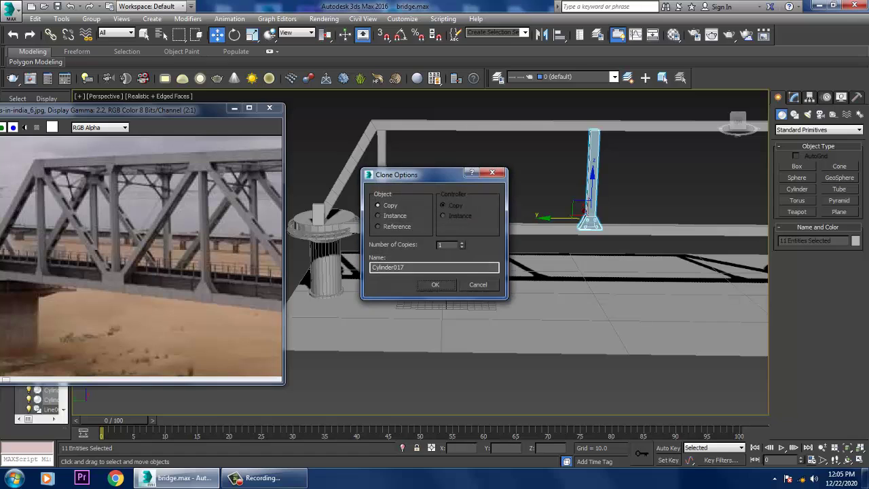
pyautogui.press('Return')
# Shift the copied post and gusset plate along the chord to about the middle of the span.
pyautogui.keyDown('alt'); pyautogui.moveTo(529, 272); pyautogui.dragTo(448, 272, button='middle'); pyautogui.keyUp('alt')
pyautogui.moveTo(452, 218); pyautogui.dragTo(487, 204)
pyautogui.moveTo(170, 272); pyautogui.dragTo(136, 252, button='middle')
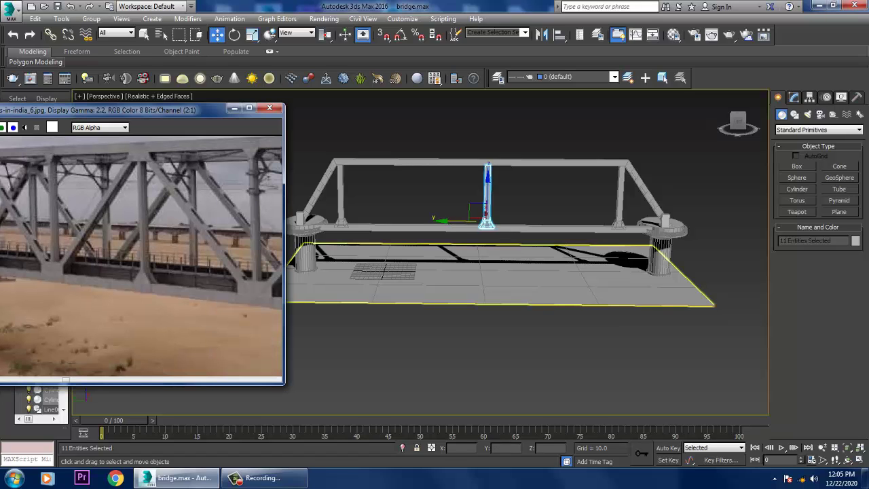
pyautogui.moveTo(476, 272); pyautogui.dragTo(595, 272, button='middle')
pyautogui.moveTo(136, 258); pyautogui.dragTo(177, 250, button='middle')
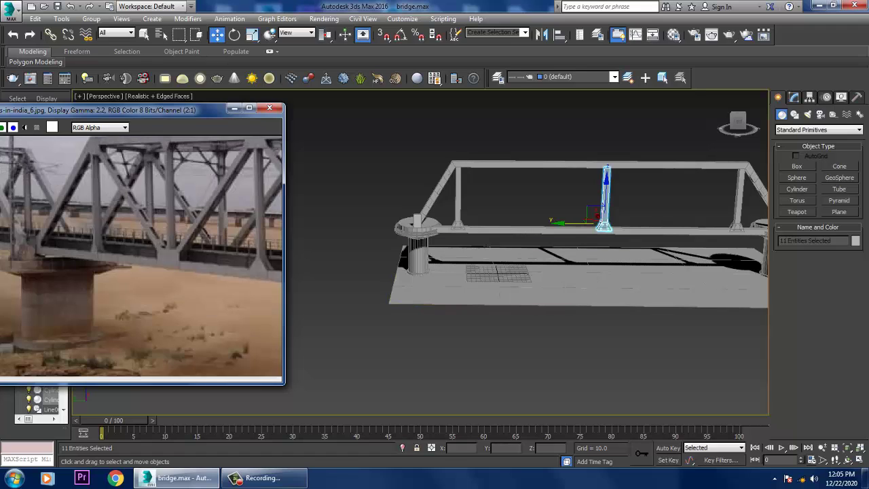
pyautogui.keyDown('alt'); pyautogui.moveTo(577, 231); pyautogui.dragTo(604, 231, button='middle'); pyautogui.keyUp('alt')
pyautogui.scroll(3, 604, 231)
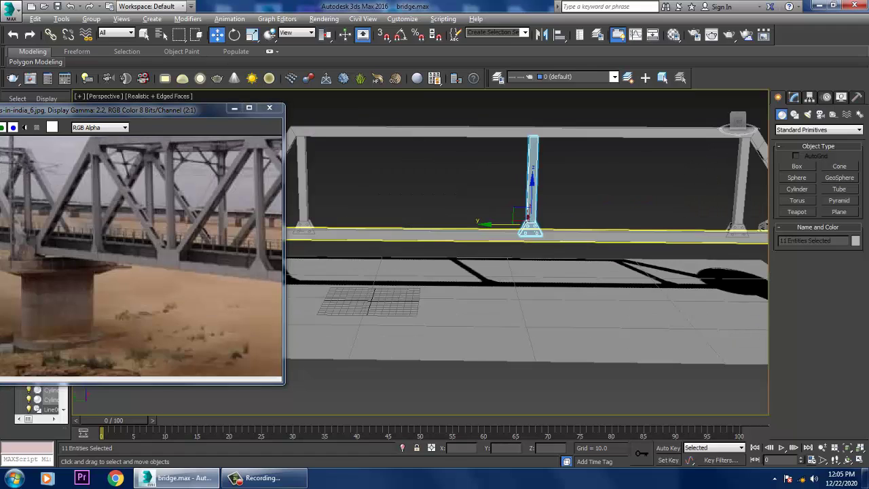
pyautogui.hotkey('alt', 'w')
pyautogui.hotkey('alt', 'w')
pyautogui.scroll(2, 561, 272)
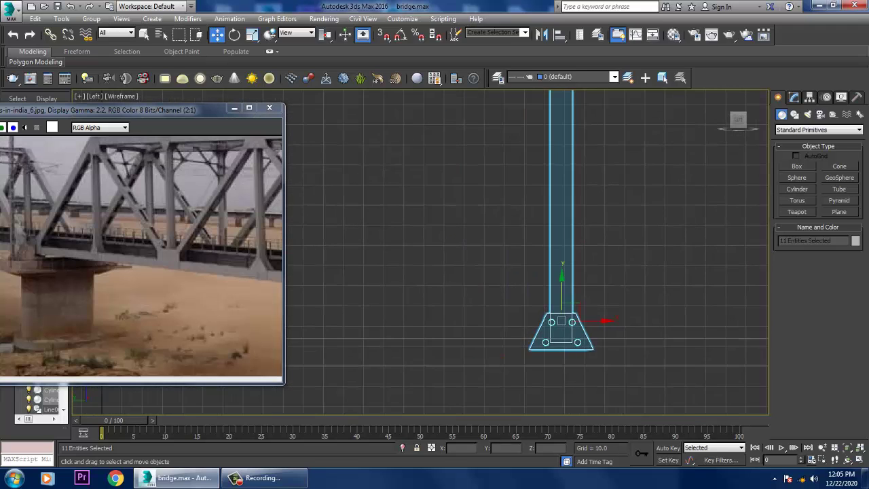
pyautogui.hotkey('alt', 'w')
pyautogui.click(524, 136)
pyautogui.hotkey('alt', 'w')
pyautogui.scroll(2, 523, 251)
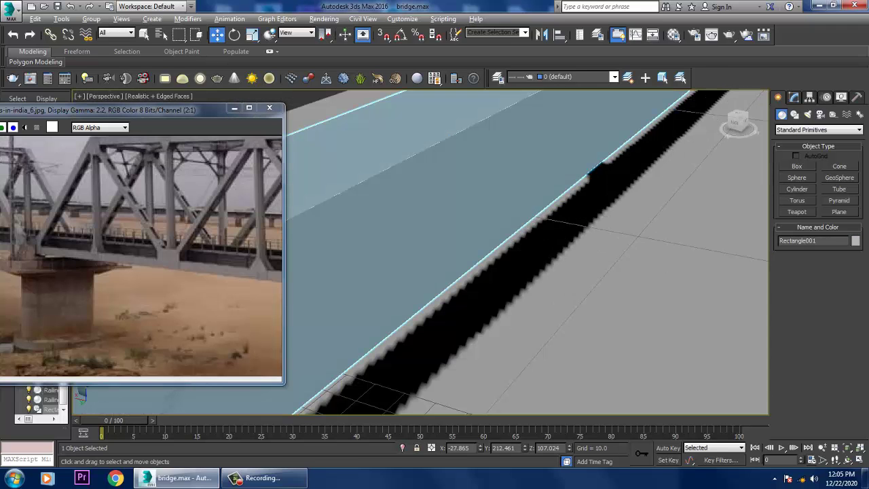
pyautogui.scroll(-5, 526, 251)
pyautogui.press('l')
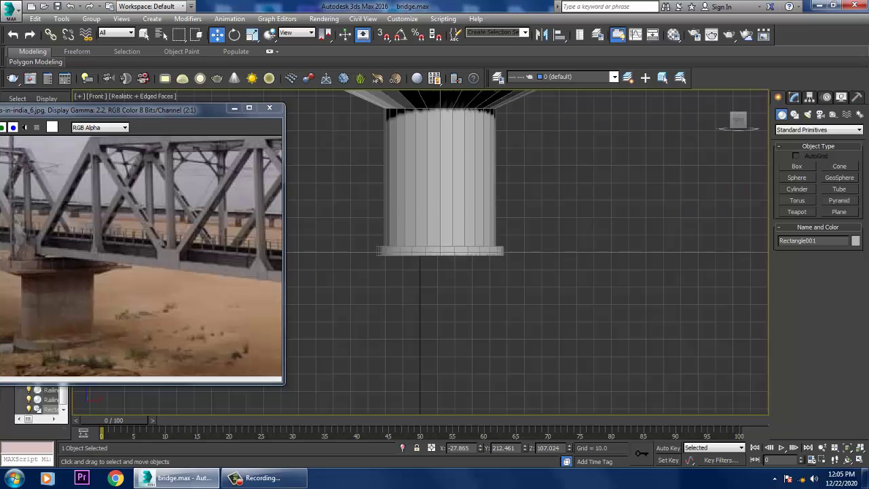
pyautogui.scroll(-2, 526, 252)
# In the Left view, create a box about 18 long, 30 wide and 3 high on the lower chord between the end and middle posts.
pyautogui.hotkey('alt', 'w')
pyautogui.hotkey('alt', 'w')
pyautogui.scroll(-5, 544, 312)
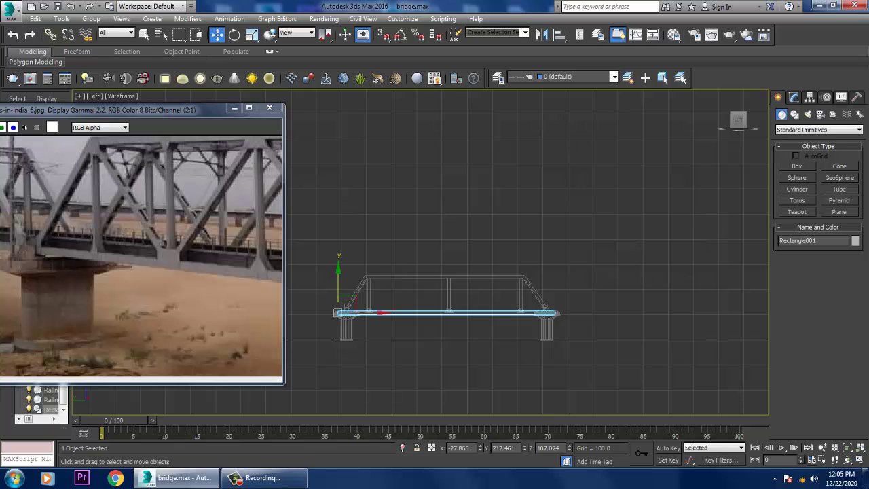
pyautogui.moveTo(446, 312); pyautogui.dragTo(535, 282, button='middle')
pyautogui.scroll(8, 528, 283)
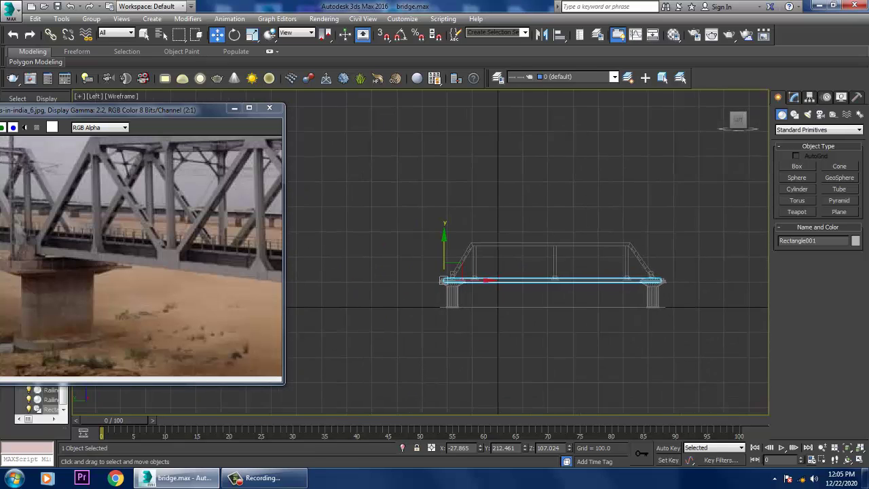
pyautogui.moveTo(643, 217); pyautogui.dragTo(688, 217, button='middle')
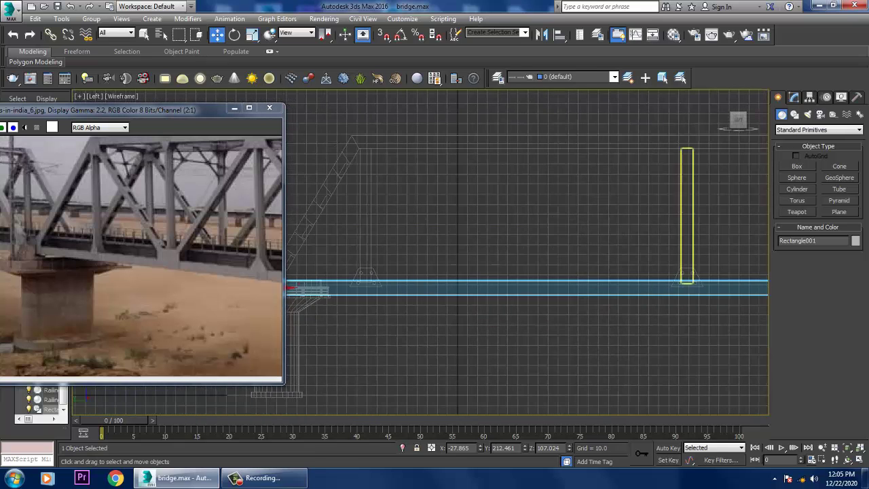
pyautogui.click(797, 166)
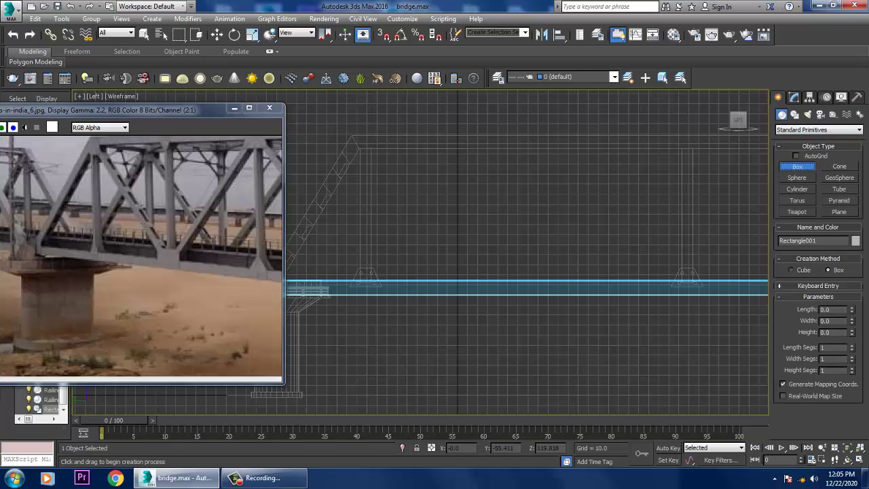
pyautogui.moveTo(504, 274); pyautogui.dragTo(535, 292)
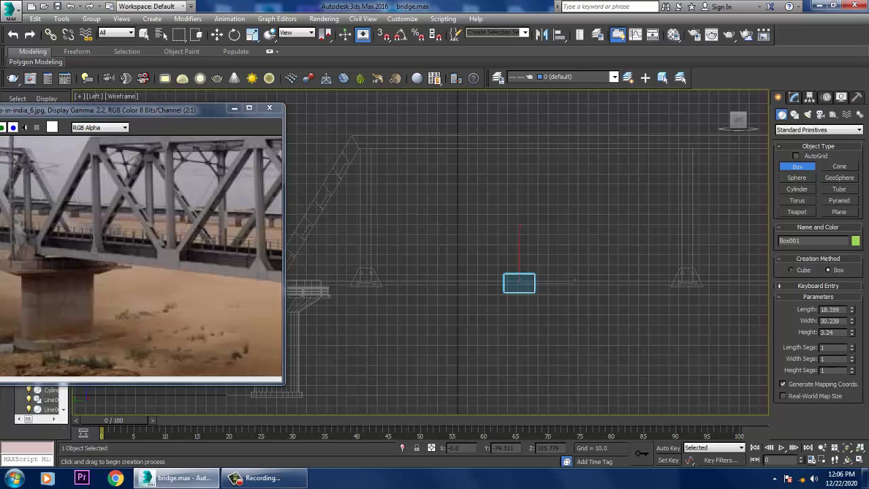
# Raise the new box about 5 units on the lower chord.
pyautogui.press('w')
pyautogui.hotkey('alt', 'w')
pyautogui.hotkey('alt', 'w')
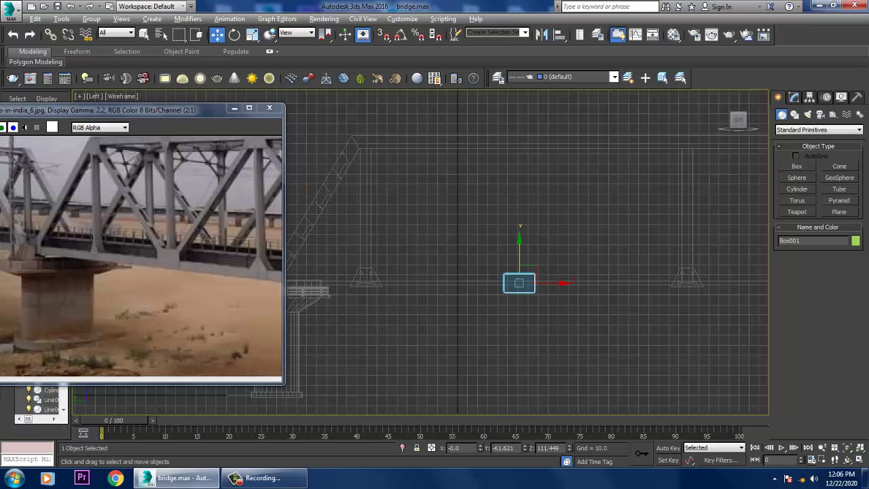
pyautogui.scroll(2, 530, 297)
pyautogui.moveTo(514, 244)
pyautogui.mouseDown()
pyautogui.moveTo(514, 232)
pyautogui.moveTo(514, 239)
pyautogui.mouseUp()
# Scale the box non-uniformly along its X axis to make it a thin plate.
pyautogui.hotkey('alt', 'w')
pyautogui.hotkey('alt', 'w')
pyautogui.press('z')
pyautogui.scroll(-5, 527, 302)
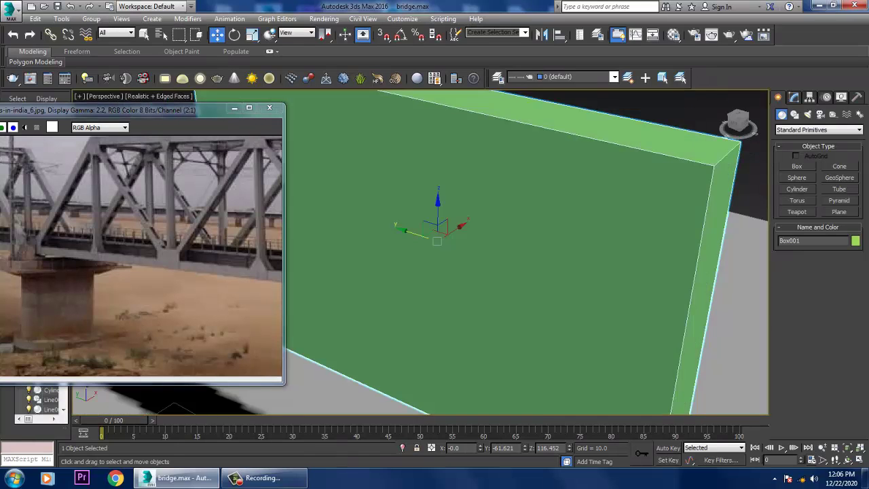
pyautogui.press('r')
pyautogui.moveTo(520, 311); pyautogui.dragTo(515, 310)
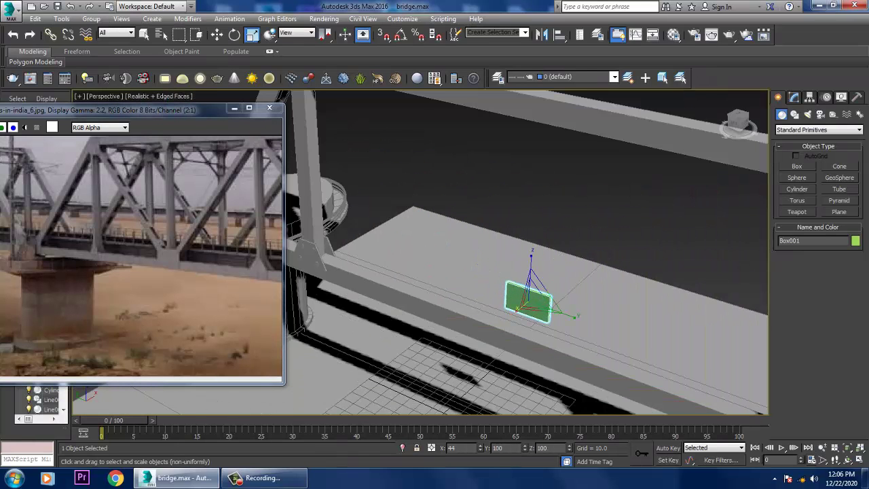
pyautogui.keyDown('alt'); pyautogui.moveTo(530, 299); pyautogui.dragTo(618, 306, button='middle'); pyautogui.keyUp('alt')
pyautogui.moveTo(484, 300); pyautogui.dragTo(469, 300)
# Move the thin plate along X to the outer side of the lower chord, at about X -33.
pyautogui.press('w')
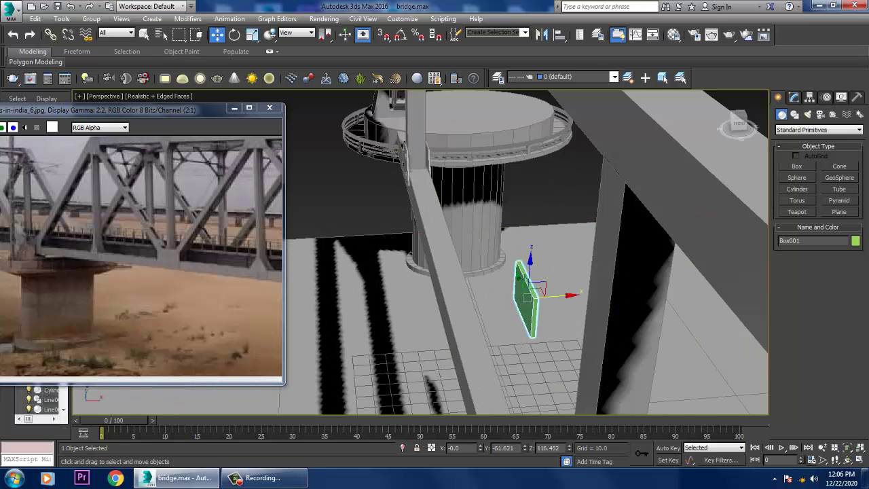
pyautogui.moveTo(554, 299); pyautogui.dragTo(468, 299)
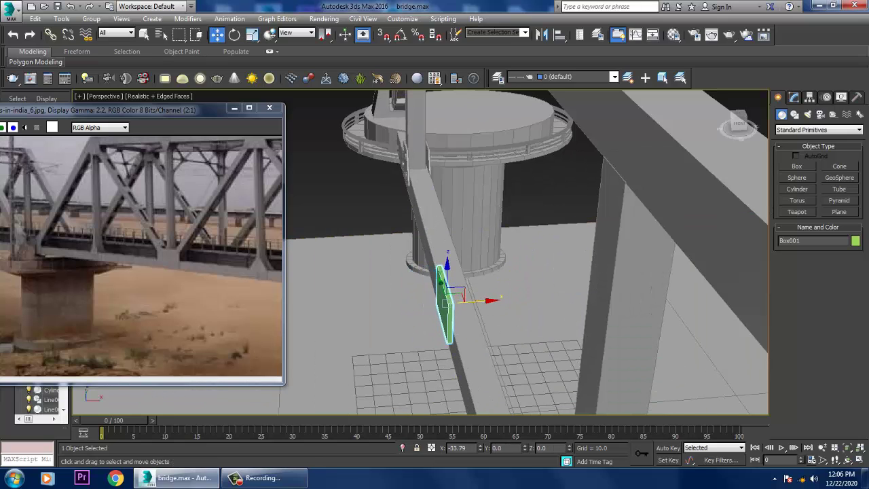
pyautogui.keyDown('alt'); pyautogui.moveTo(516, 224); pyautogui.dragTo(530, 272, button='middle'); pyautogui.keyUp('alt')
# In the Front view, copy the plate about 12 units along X to the opposite face of the lower chord.
pyautogui.hotkey('alt', 'w')
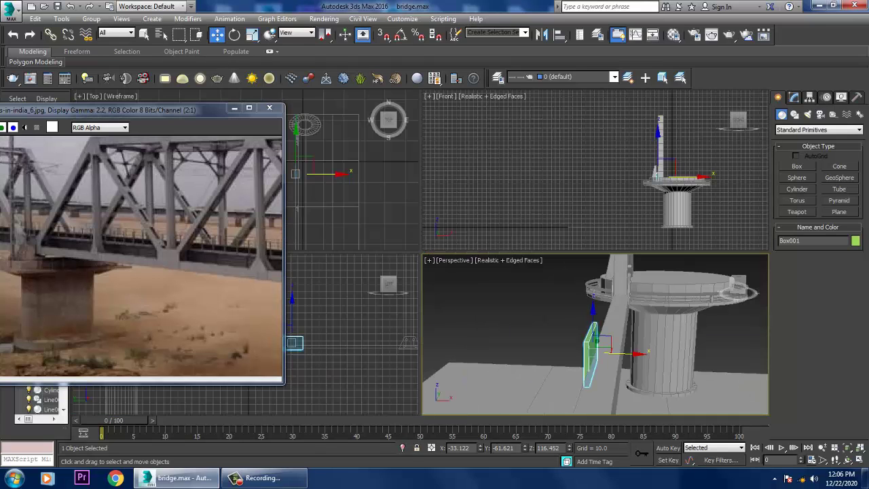
pyautogui.hotkey('alt', 'w')
pyautogui.press('z')
pyautogui.scroll(-4, 522, 239)
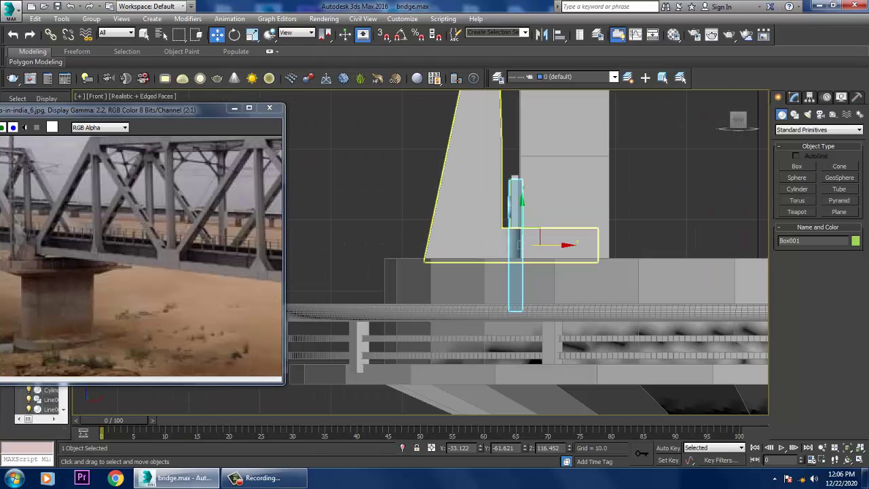
pyautogui.press('F3')
pyautogui.moveTo(522, 239); pyautogui.dragTo(491, 239, button='middle')
pyautogui.moveTo(533, 244); pyautogui.dragTo(619, 244)
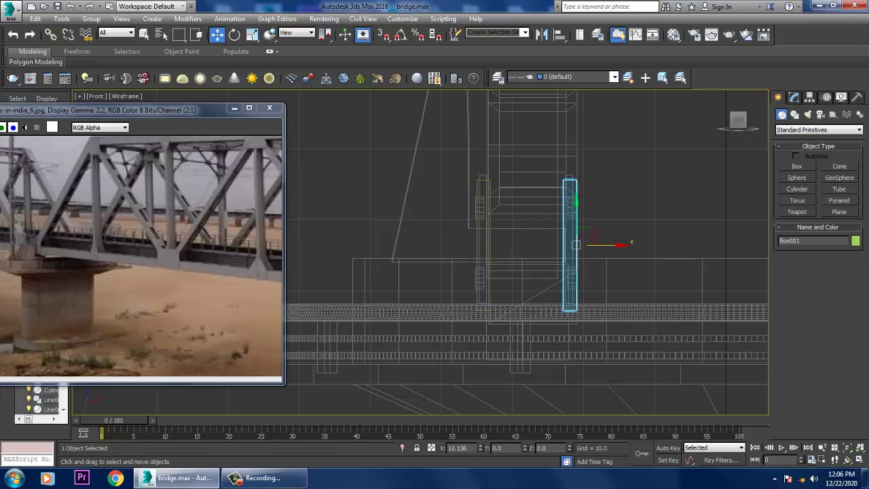
pyautogui.hotkey('ctrl', 'v')
pyautogui.press('Return')
# Undo the move of the single copied plate and shift both plates together slightly along the lower chord in the Left view.
pyautogui.hotkey('alt', 'w')
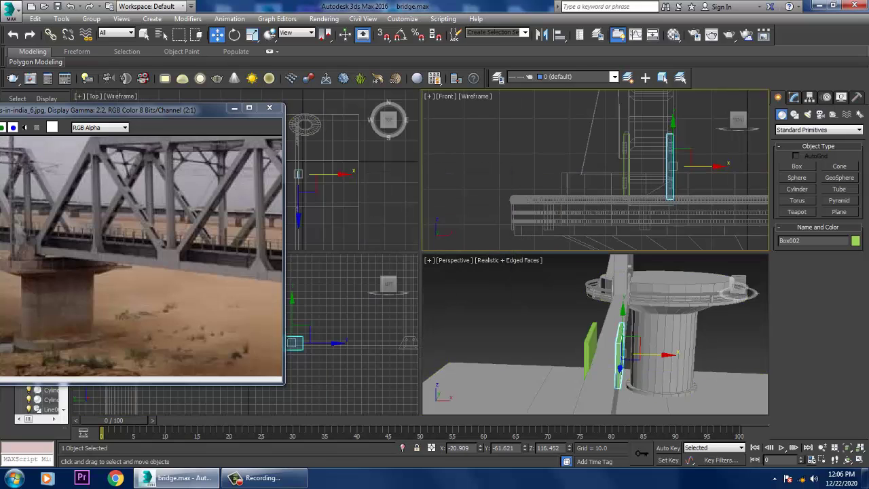
pyautogui.hotkey('alt', 'w')
pyautogui.press('l')
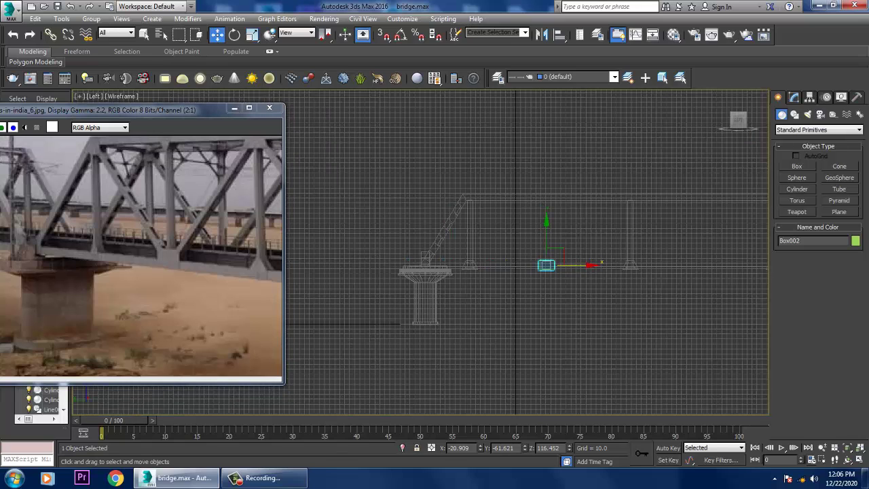
pyautogui.moveTo(527, 251); pyautogui.dragTo(479, 286, button='middle')
pyautogui.scroll(2, 530, 288)
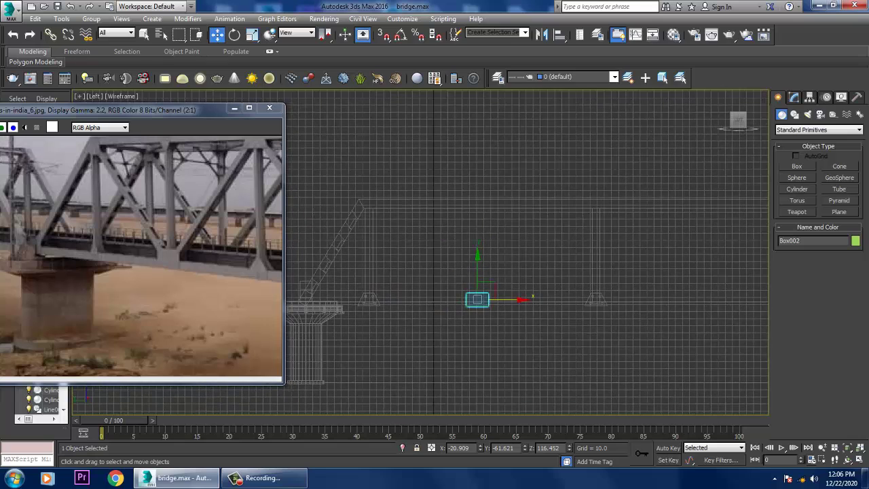
pyautogui.moveTo(503, 300); pyautogui.dragTo(497, 300)
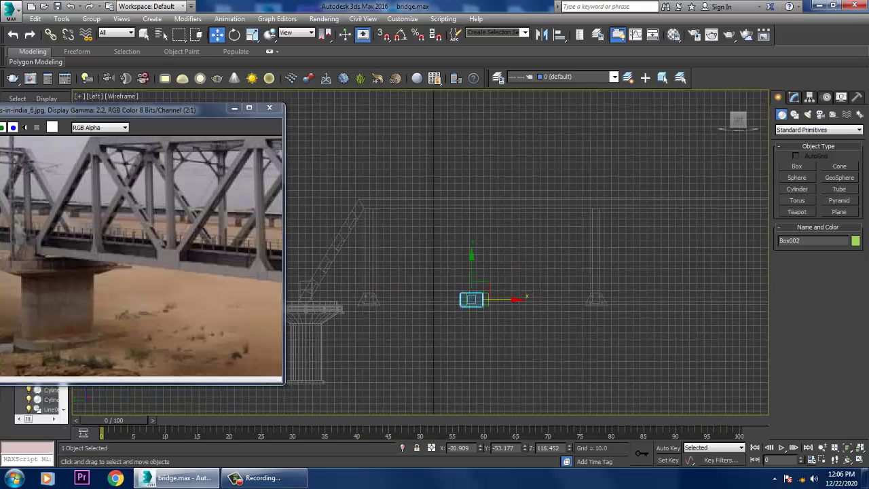
pyautogui.hotkey('ctrl', 'z')
pyautogui.hotkey('ctrl', 'z')
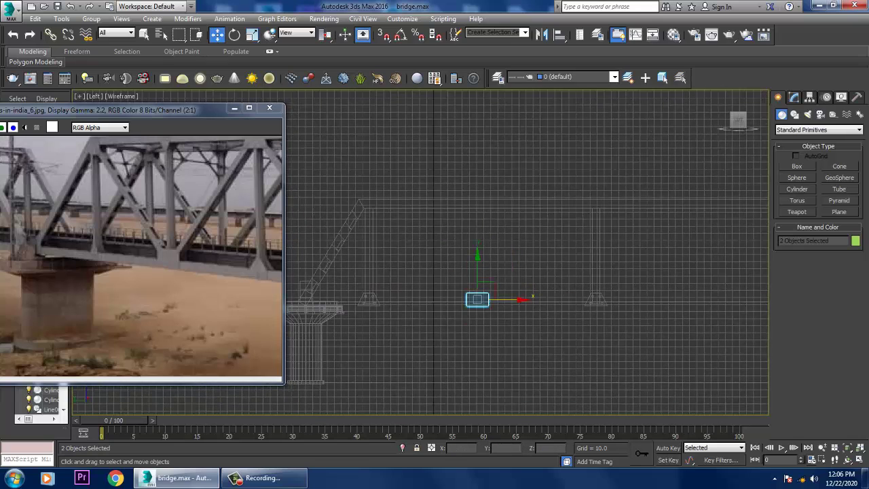
pyautogui.moveTo(506, 300); pyautogui.dragTo(504, 300)
# Draw a straight diagonal spline from the top of the end post down to the plates on the lower chord.
pyautogui.click(796, 114)
pyautogui.click(797, 175)
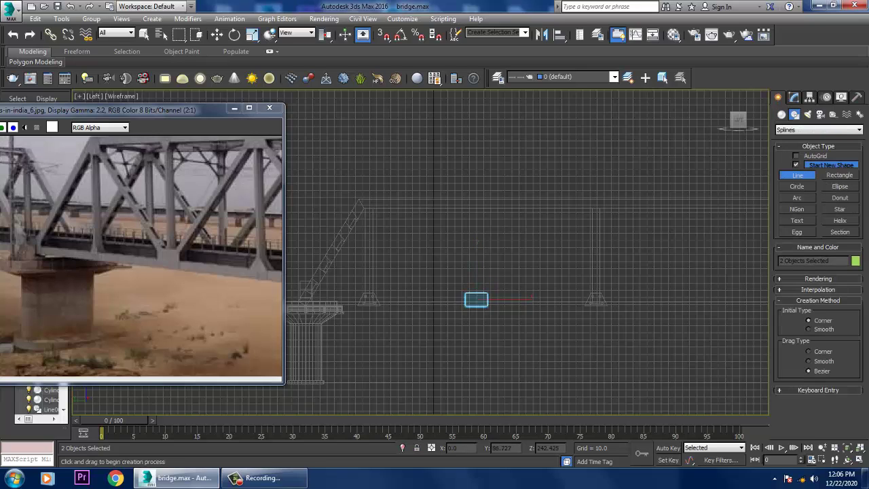
pyautogui.click(368, 209)
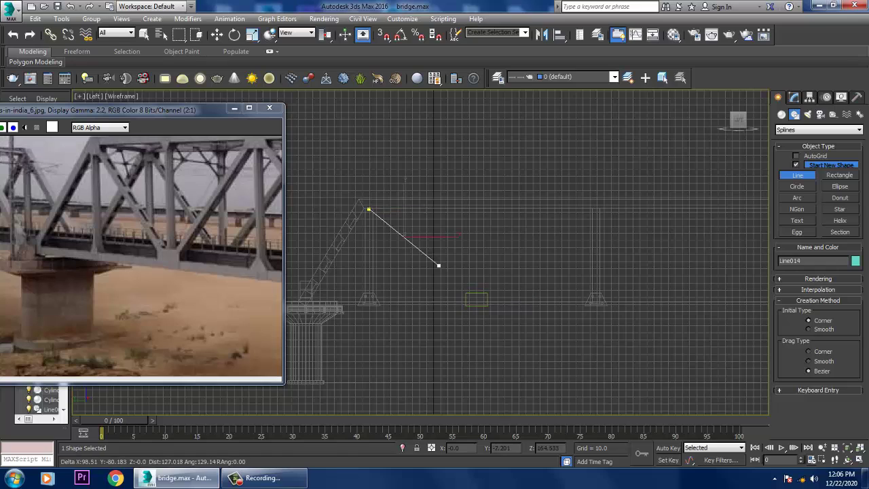
pyautogui.click(470, 299)
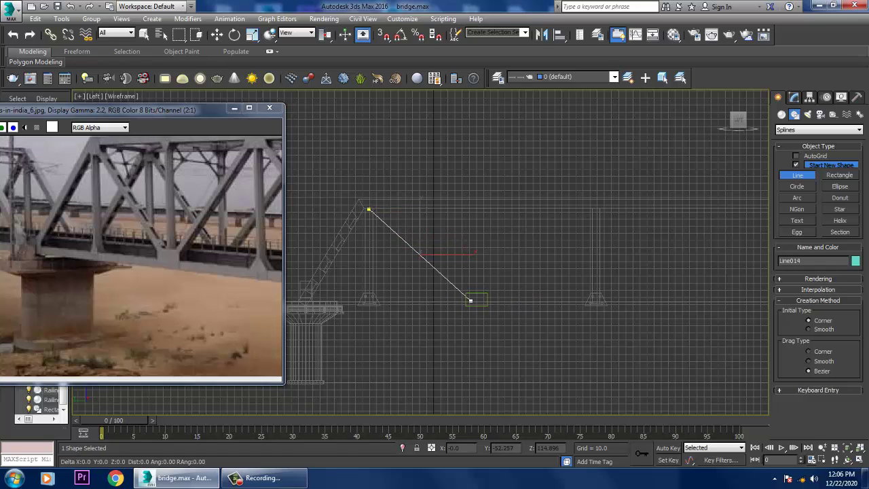
pyautogui.rightClick(470, 299)
pyautogui.press('w')
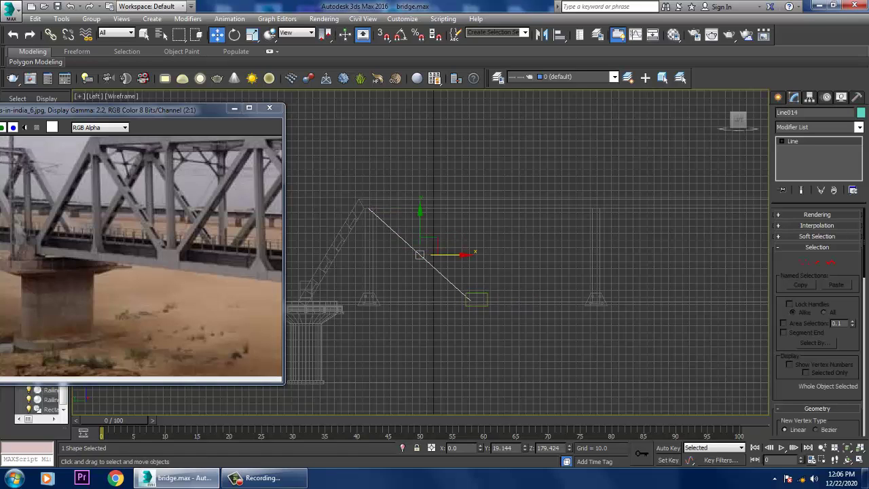
# Enable viewport rendering with a rectangular cross-section for the diagonal brace spline.
pyautogui.click(817, 214)
pyautogui.click(785, 324)
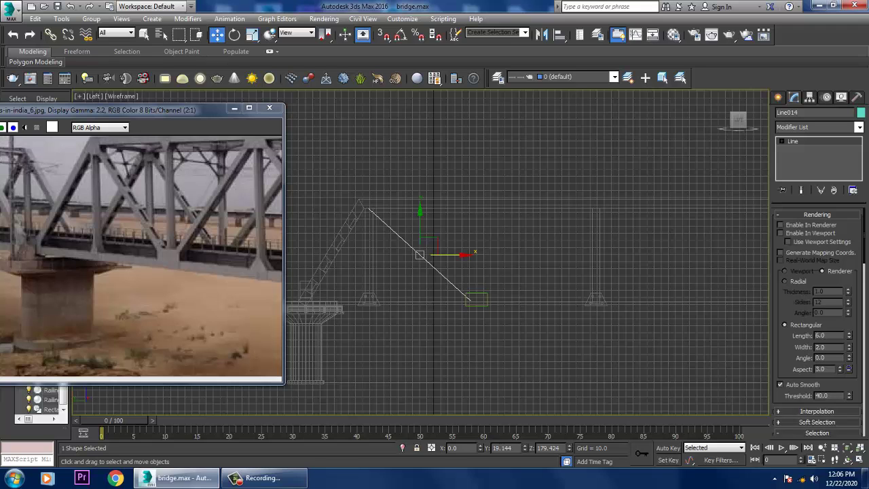
pyautogui.click(780, 233)
pyautogui.hotkey('alt', 'w')
pyautogui.hotkey('alt', 'w')
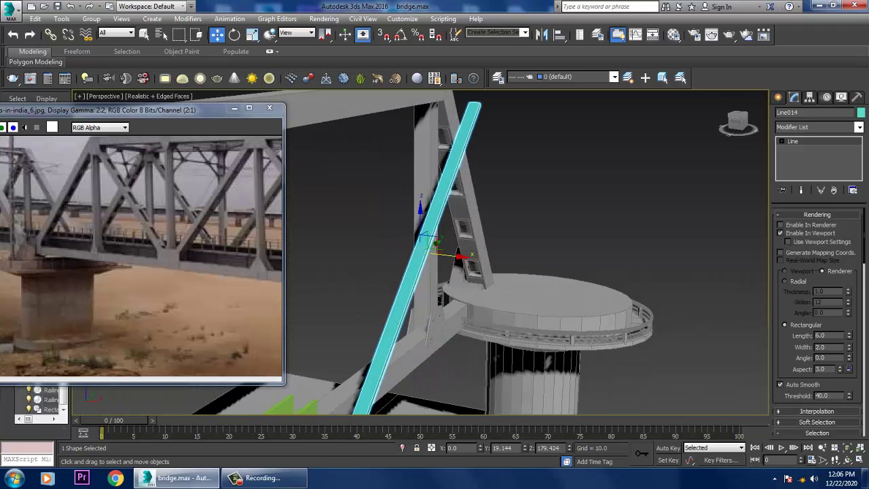
# Set the diagonal brace's rectangular section to length 9.18 and width 13.67.
pyautogui.moveTo(848, 335); pyautogui.dragTo(848, 310)
pyautogui.moveTo(848, 347); pyautogui.dragTo(848, 312)
pyautogui.keyDown('alt'); pyautogui.moveTo(516, 271); pyautogui.dragTo(445, 268, button='middle'); pyautogui.keyUp('alt')
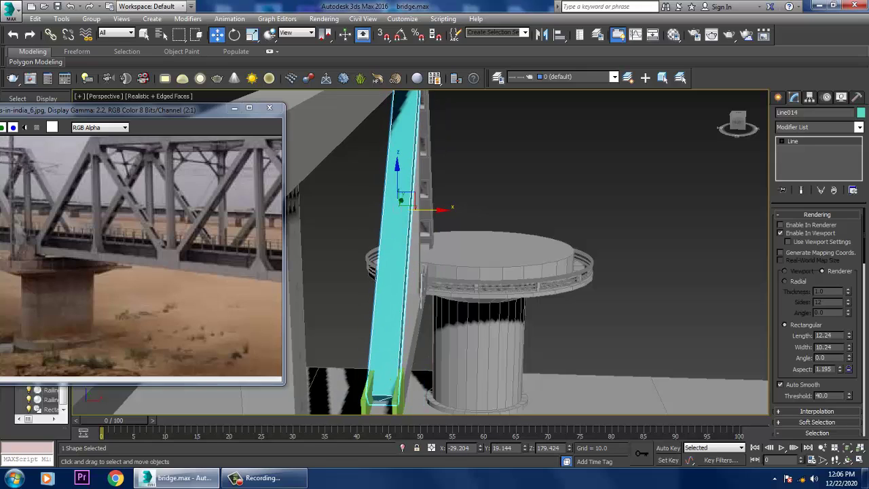
pyautogui.moveTo(848, 347)
pyautogui.mouseDown()
pyautogui.moveTo(849, 330)
pyautogui.moveTo(849, 344)
pyautogui.mouseUp()
pyautogui.keyDown('alt'); pyautogui.moveTo(414, 218); pyautogui.dragTo(463, 197, button='middle'); pyautogui.keyUp('alt')
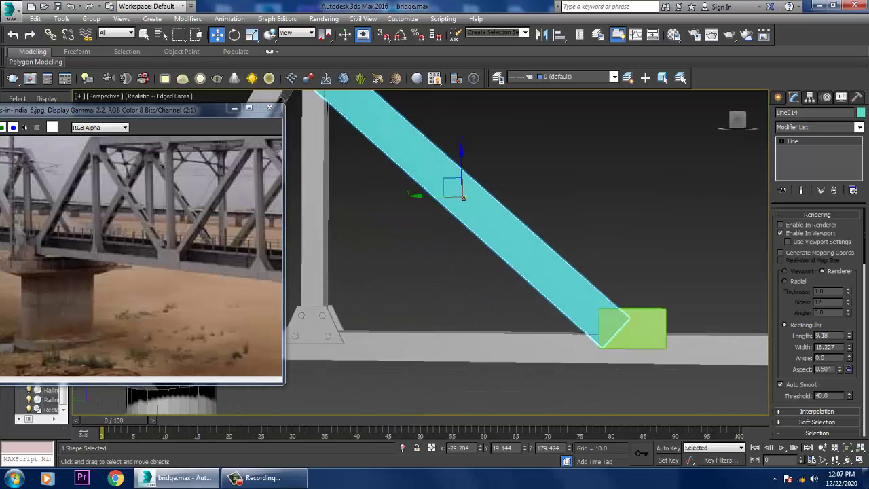
pyautogui.moveTo(848, 347); pyautogui.dragTo(849, 355)
pyautogui.scroll(-4, 463, 197)
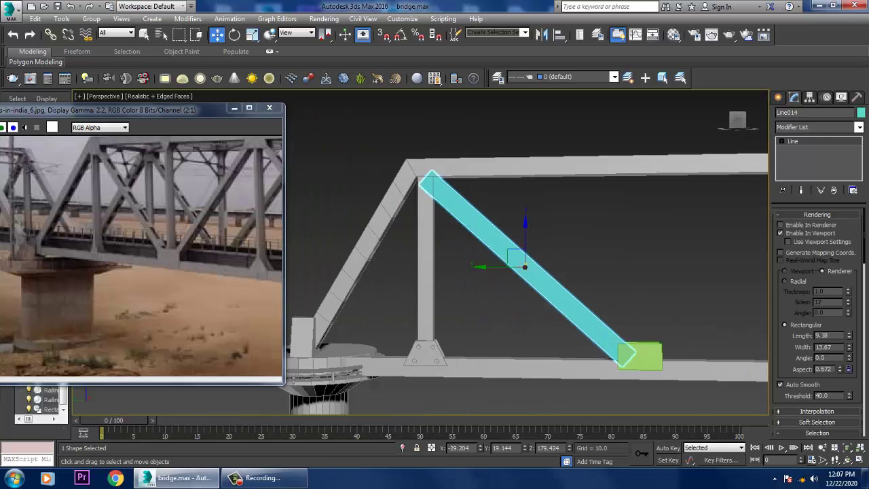
# In the Left view, move the brace's lower end vertex to sit within the plates on the lower chord.
pyautogui.hotkey('alt', 'w')
pyautogui.rightClick(353, 332)
pyautogui.hotkey('alt', 'w')
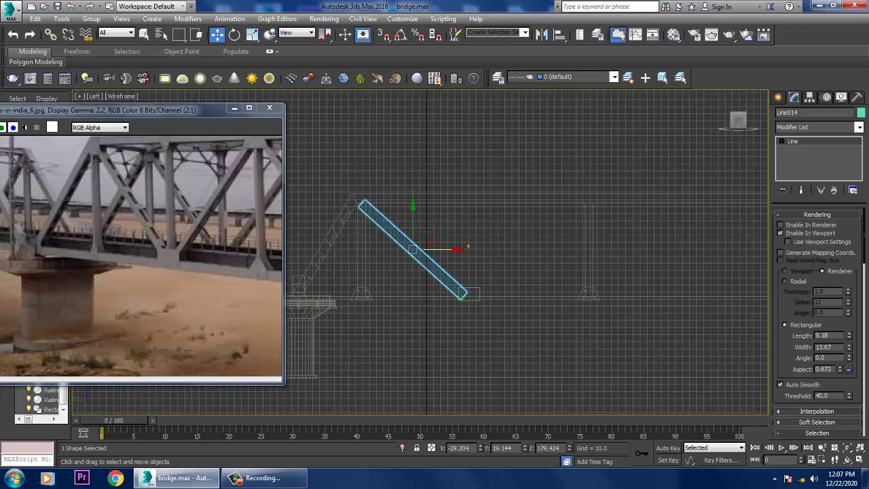
pyautogui.scroll(4, 390, 265)
pyautogui.press('1')
pyautogui.moveTo(556, 359); pyautogui.dragTo(556, 357)
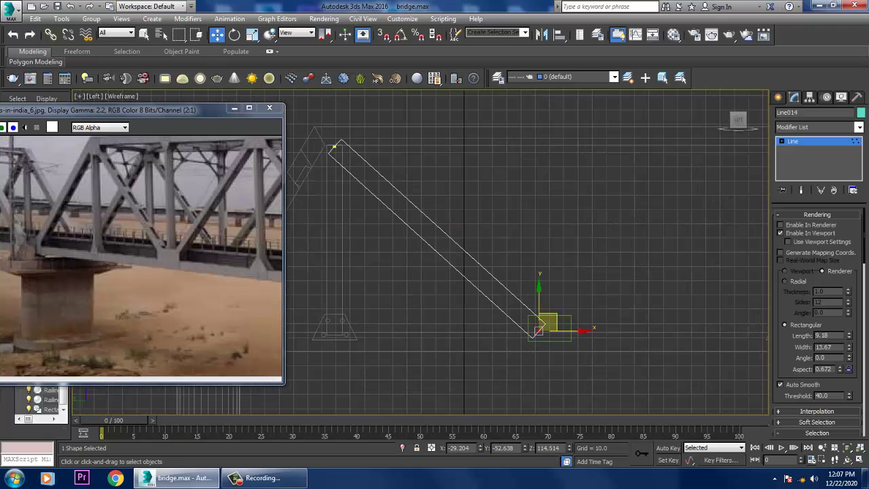
pyautogui.moveTo(552, 325); pyautogui.dragTo(607, 346, button='middle')
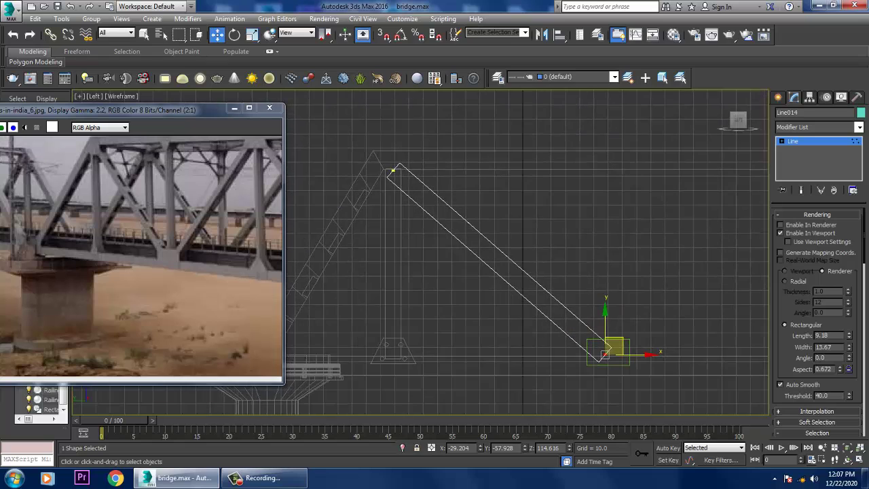
# Move the brace's upper end vertex slightly up and outward to meet the top of the end post.
pyautogui.click(395, 163)
pyautogui.scroll(3, 395, 163)
pyautogui.moveTo(461, 209); pyautogui.dragTo(467, 203)
pyautogui.moveTo(467, 203); pyautogui.dragTo(347, 108, button='middle')
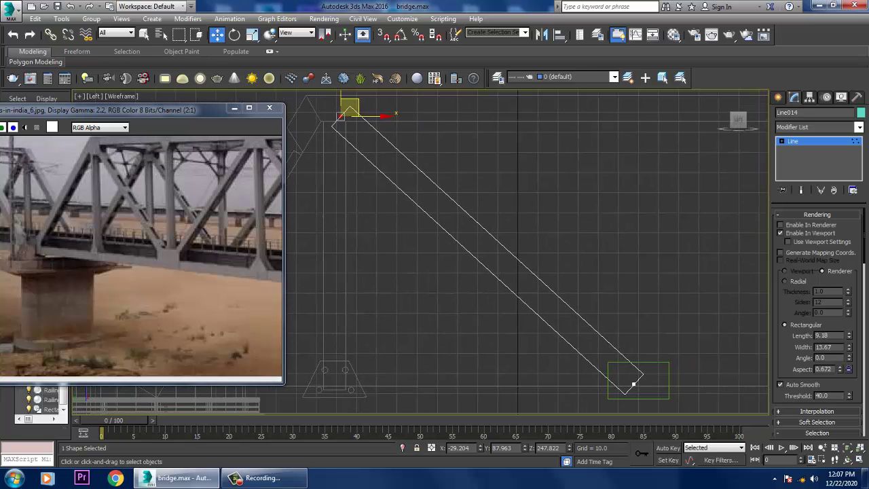
# In the Perspective view, shift the whole brace along X to about -28.1 to centre it on the truss.
pyautogui.hotkey('alt', 'w')
pyautogui.hotkey('alt', 'w')
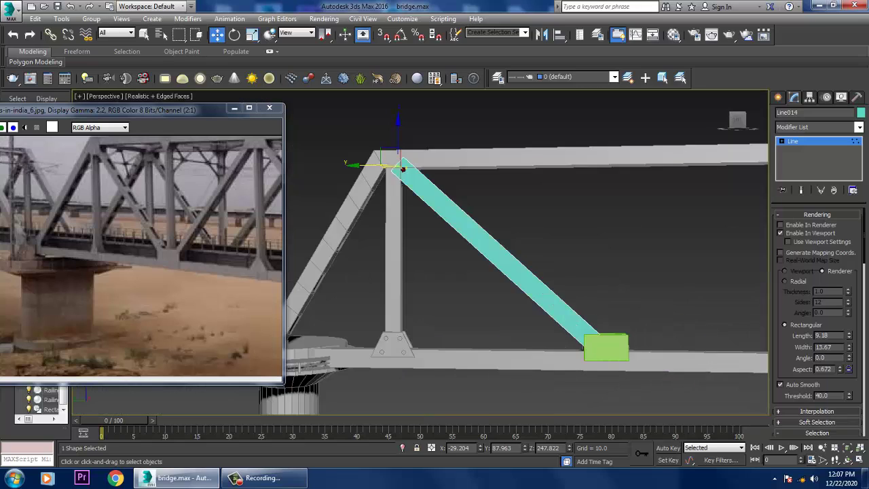
pyautogui.keyDown('alt'); pyautogui.moveTo(529, 251); pyautogui.dragTo(492, 239, button='middle'); pyautogui.keyUp('alt')
pyautogui.scroll(2, 469, 258)
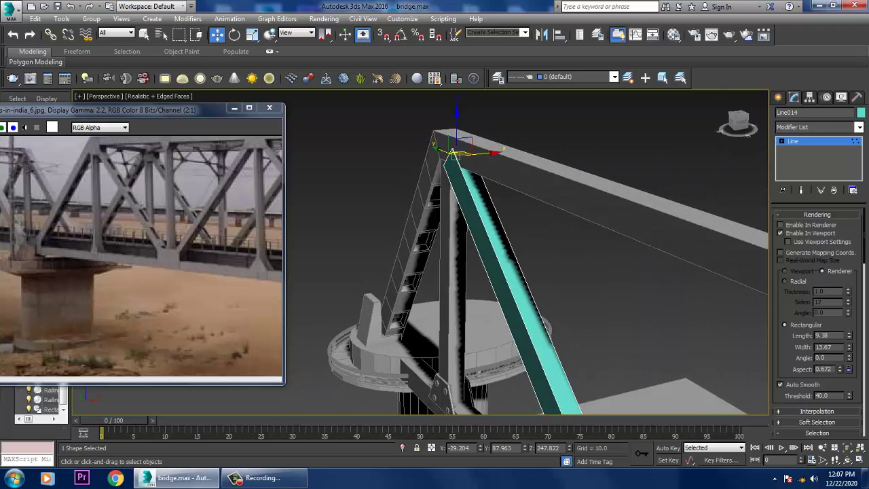
pyautogui.click(792, 140)
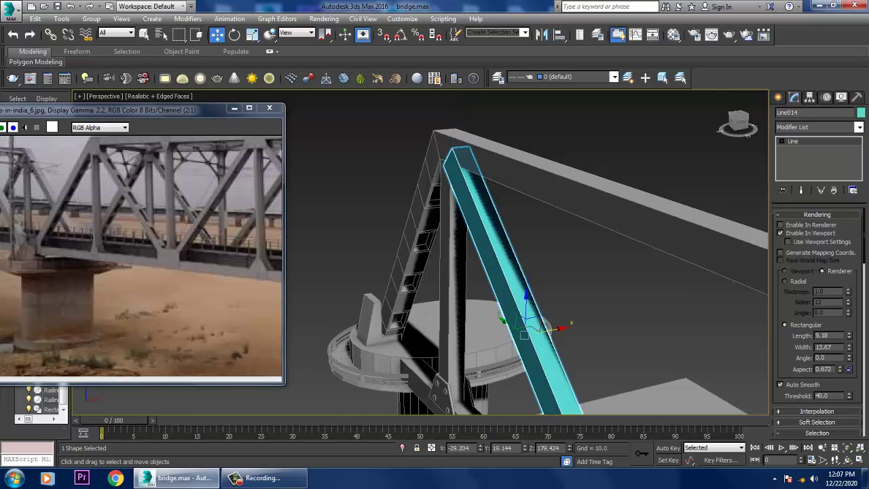
pyautogui.moveTo(553, 329); pyautogui.dragTo(558, 328)
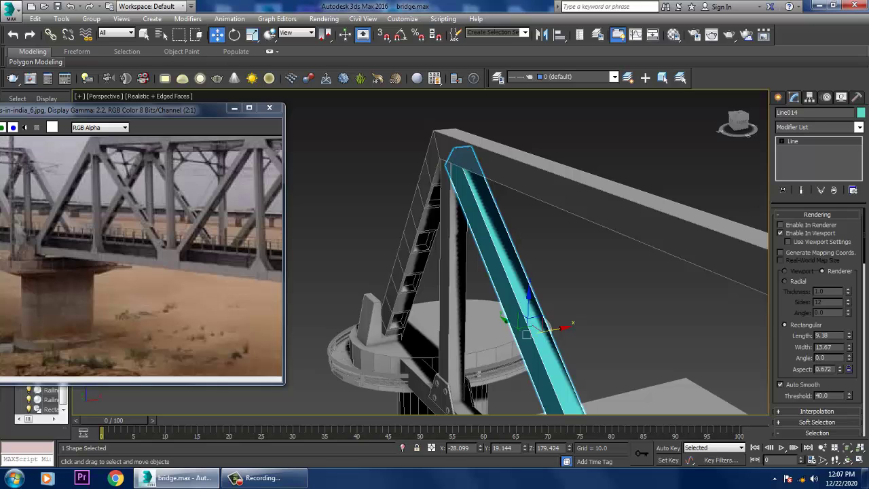
# Convert the brace to an editable poly and connect its four lengthwise edges with 9 segments.
pyautogui.keyDown('alt'); pyautogui.moveTo(584, 354); pyautogui.dragTo(609, 357, button='middle'); pyautogui.keyUp('alt')
pyautogui.rightClick(473, 273)
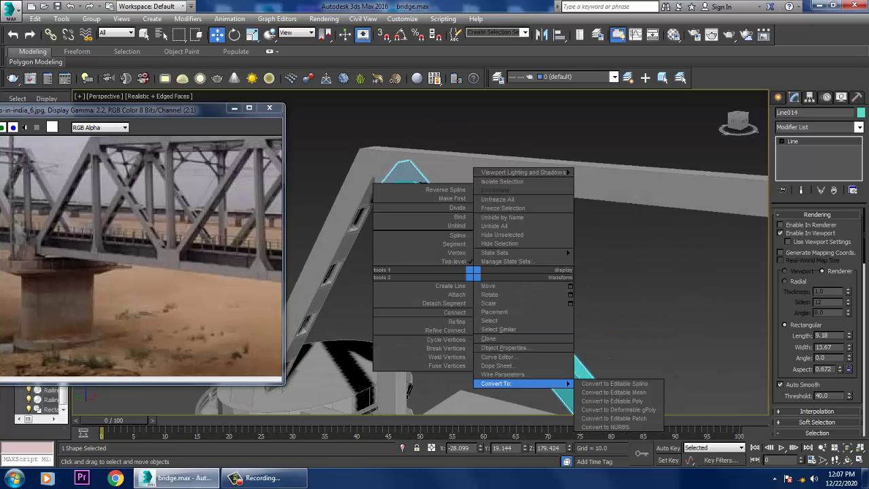
pyautogui.moveTo(503, 384)
pyautogui.click(612, 401)
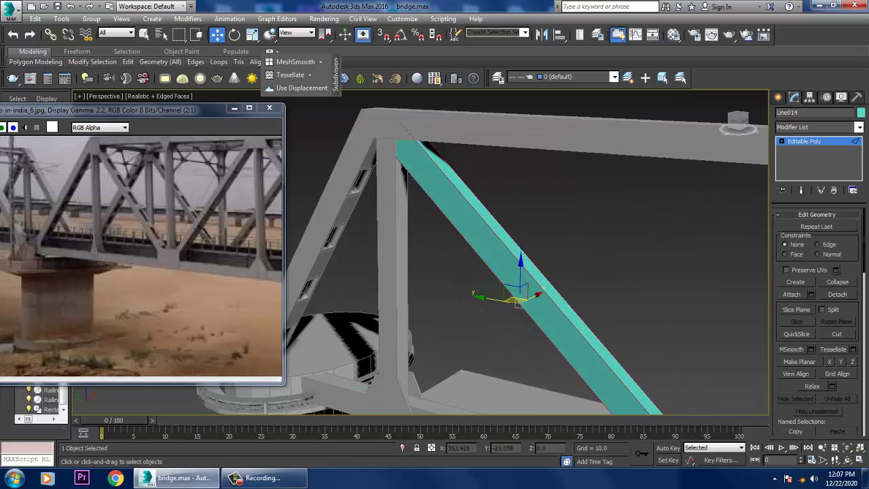
pyautogui.press('2')
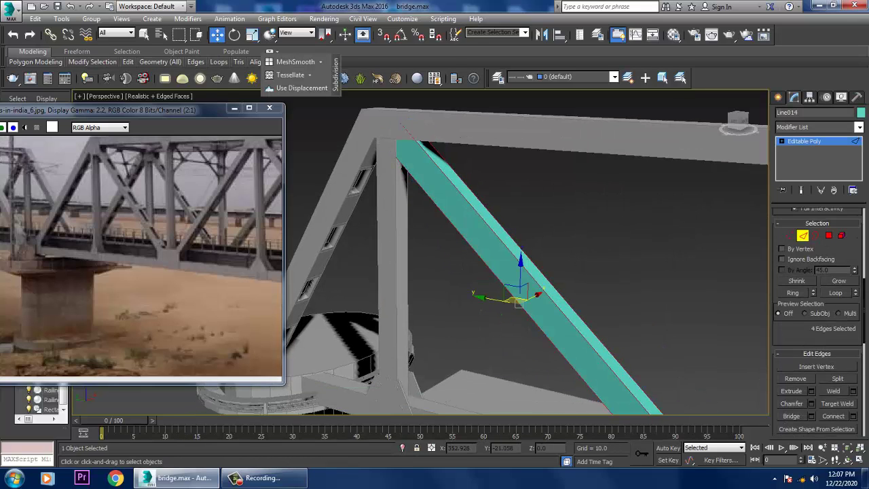
pyautogui.hotkey('ctrl', 'shift', 'e')
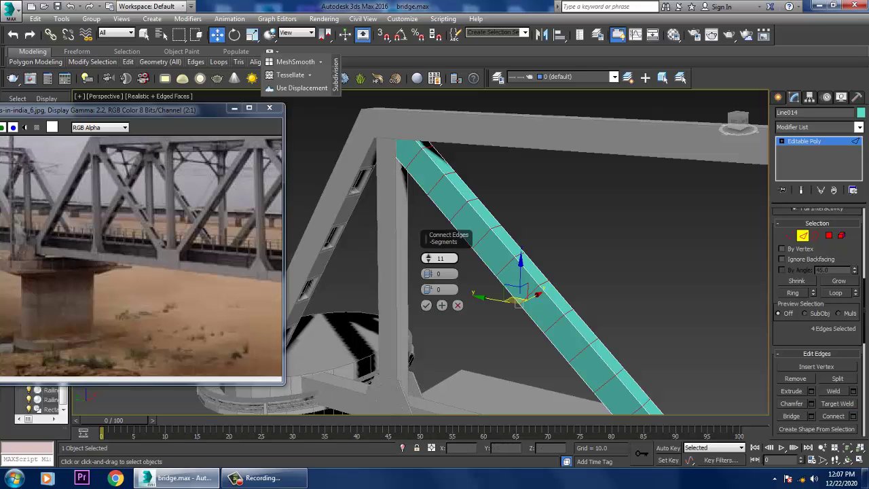
pyautogui.moveTo(427, 258); pyautogui.dragTo(426, 266)
pyautogui.click(426, 305)
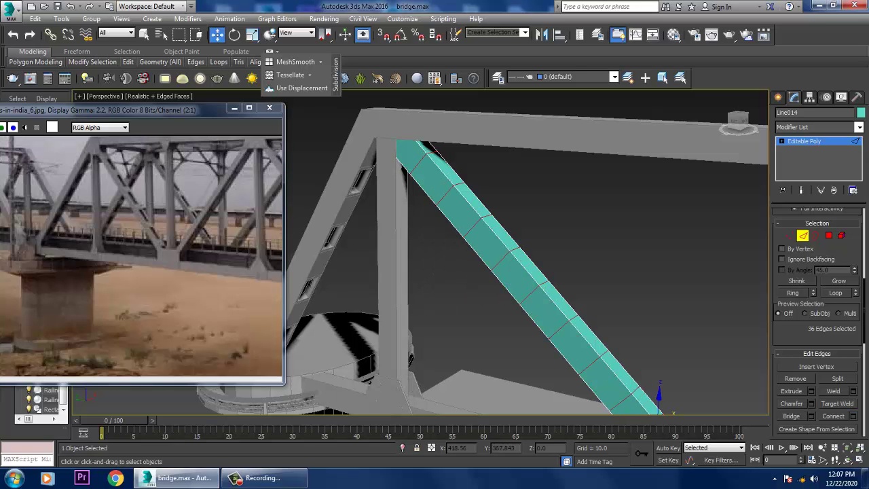
# Select five alternate polygons along the upper face of the diagonal brace.
pyautogui.press('2')
pyautogui.click(436, 168)
pyautogui.keyDown('ctrl'); pyautogui.click(501, 233); pyautogui.keyUp('ctrl')
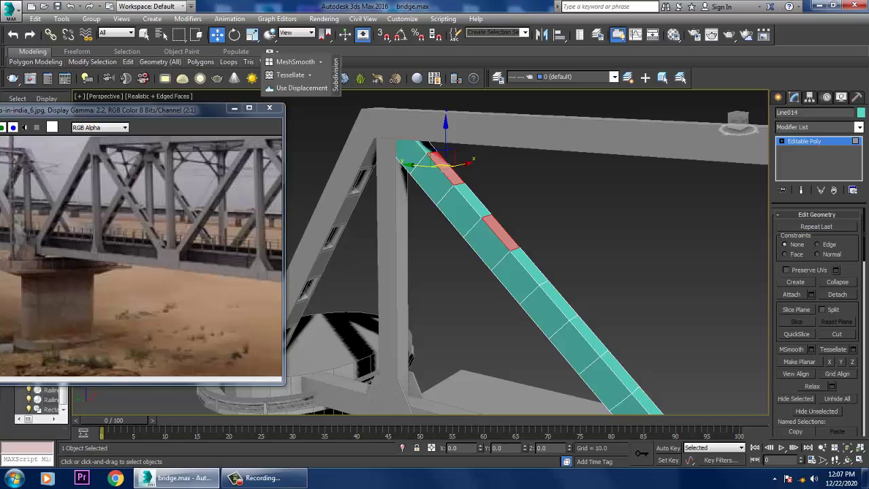
pyautogui.keyDown('alt'); pyautogui.moveTo(500, 233); pyautogui.dragTo(516, 233, button='middle'); pyautogui.keyUp('alt')
pyautogui.keyDown('ctrl'); pyautogui.click(544, 290); pyautogui.keyUp('ctrl')
pyautogui.moveTo(543, 291); pyautogui.dragTo(493, 223, button='middle')
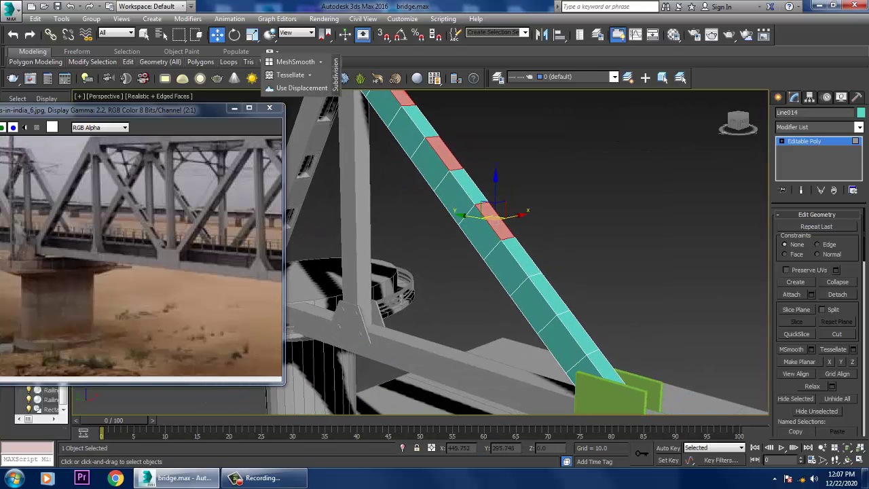
pyautogui.keyDown('ctrl'); pyautogui.click(543, 292); pyautogui.keyUp('ctrl')
pyautogui.keyDown('ctrl'); pyautogui.click(600, 353); pyautogui.keyUp('ctrl')
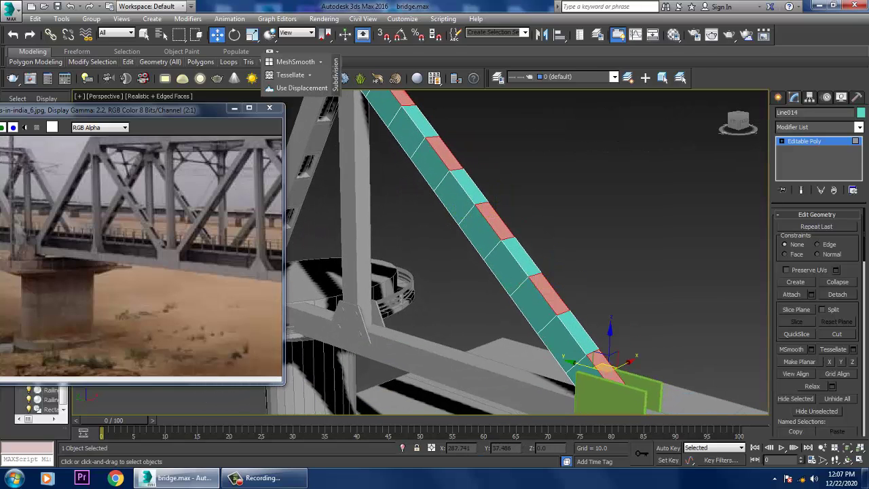
# Inset the five selected polygons slightly and extrude them to form recesses along the brace.
pyautogui.scroll(-5, 819, 319)
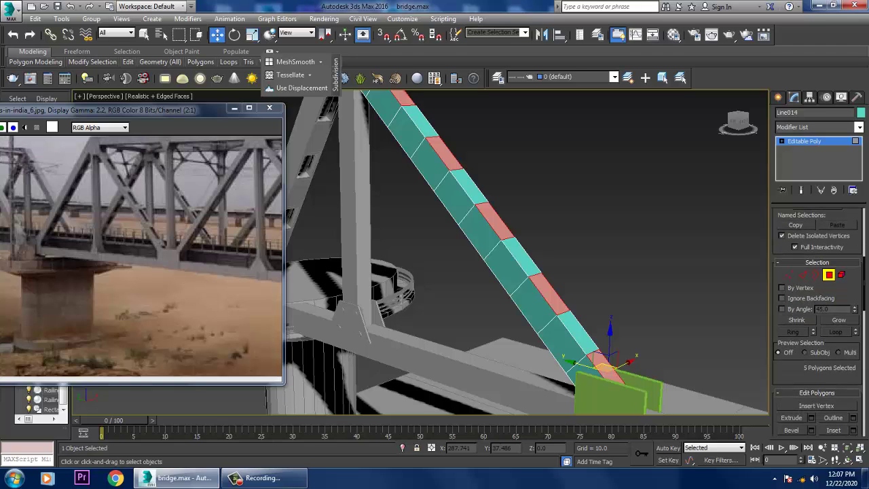
pyautogui.scroll(-4, 818, 319)
pyautogui.click(855, 326)
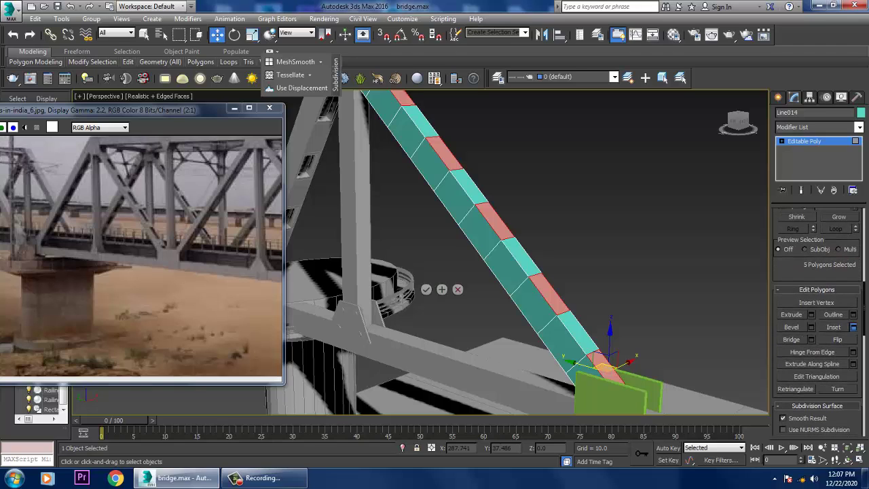
pyautogui.click(426, 289)
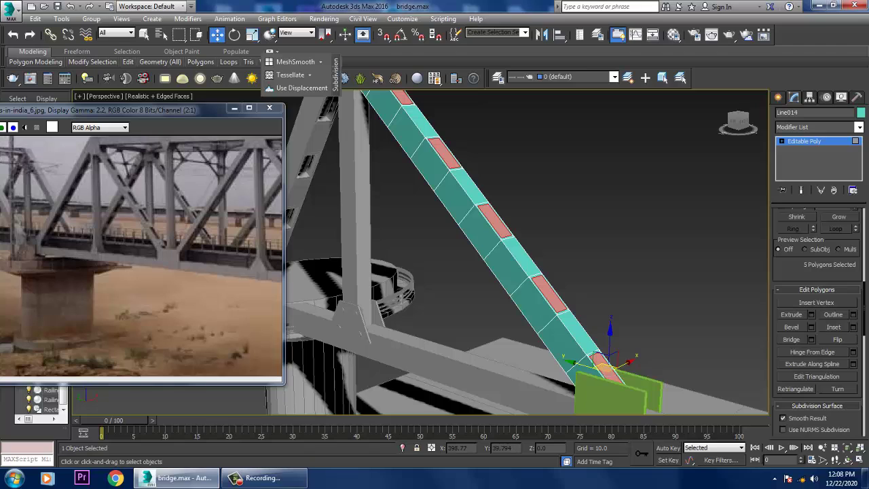
pyautogui.hotkey('shift', 'e')
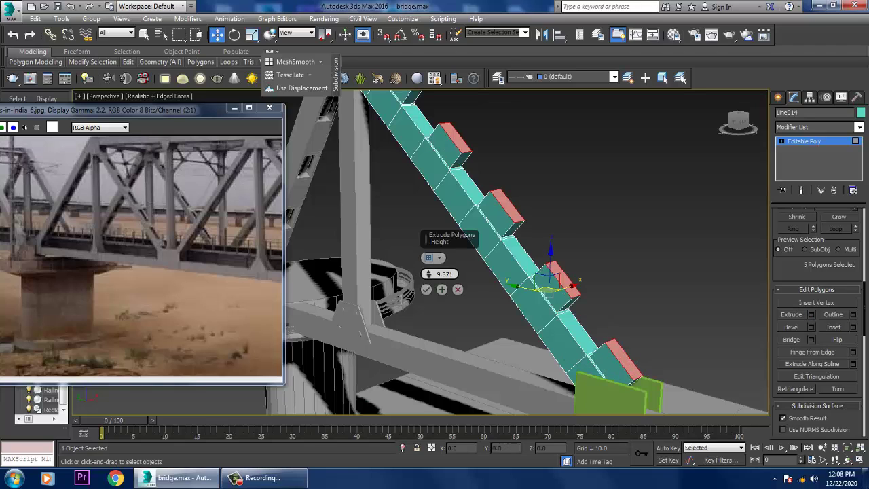
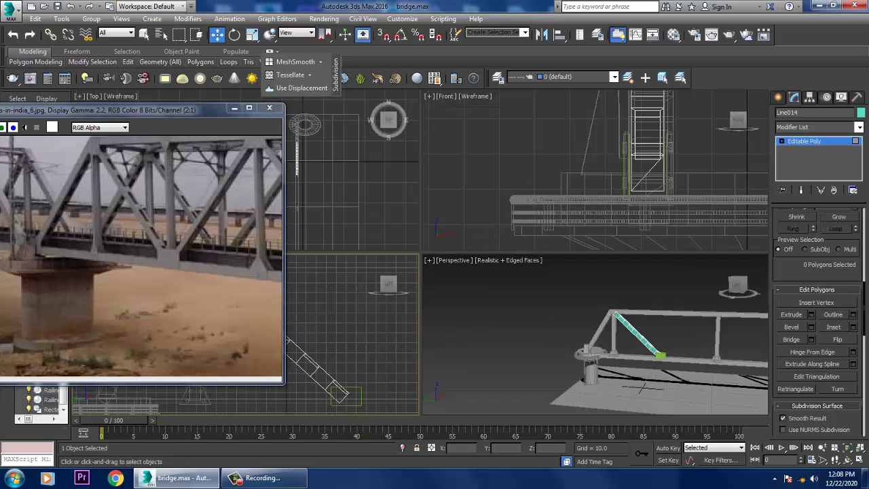
# Mirror the whole brace as a copy in the Left view so the copy slopes the opposite way.
pyautogui.scroll(4, 449, 251)
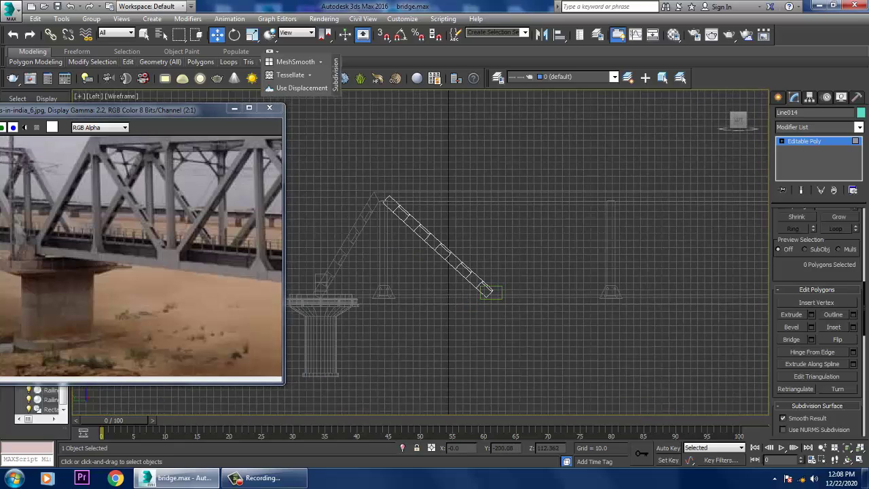
pyautogui.press('4')
pyautogui.moveTo(448, 251); pyautogui.dragTo(460, 248, button='middle')
pyautogui.click(541, 35)
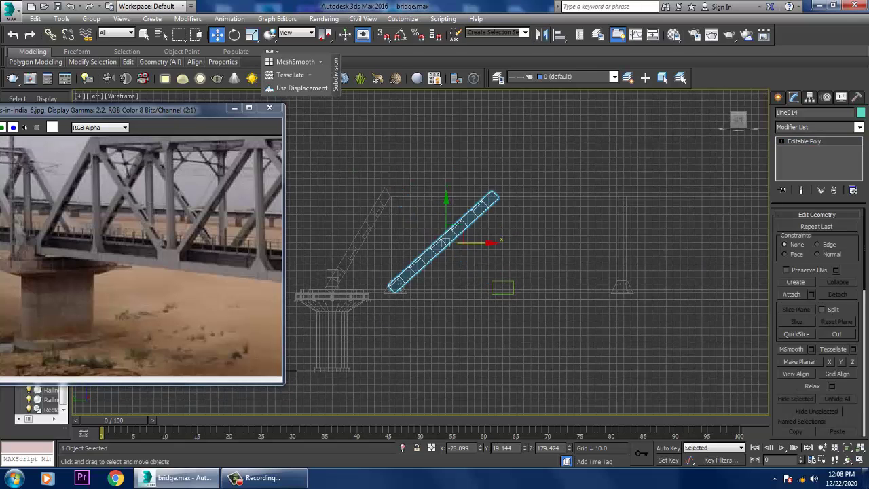
pyautogui.click(411, 261)
pyautogui.click(404, 322)
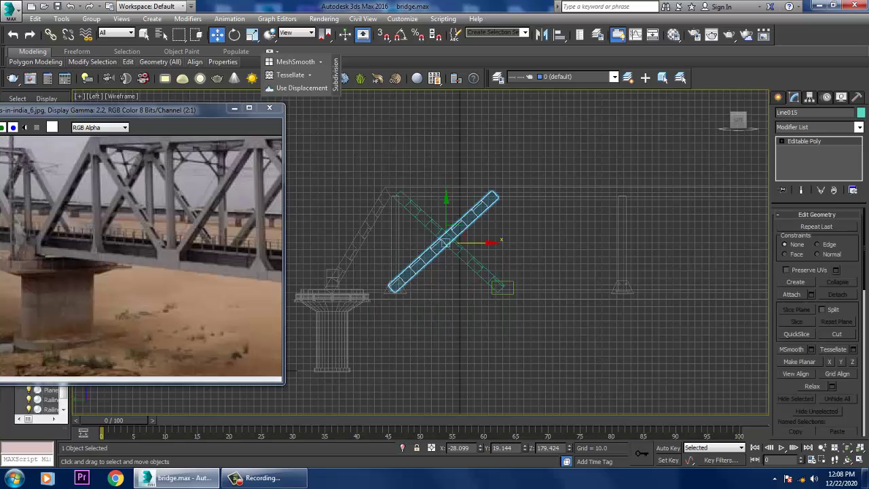
# Move the mirrored brace to form a V at the lower plates and shift the far post to its upper end.
pyautogui.moveTo(462, 246); pyautogui.dragTo(561, 243)
pyautogui.click(622, 244)
pyautogui.moveTo(623, 244); pyautogui.dragTo(606, 244)
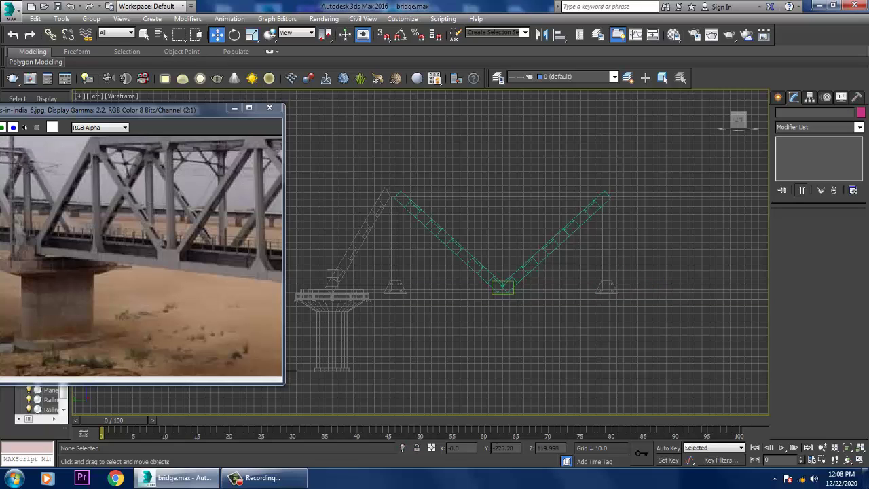
# Copy the far post to the middle of the V, directly above the plates on the lower chord.
pyautogui.click(605, 244)
pyautogui.moveTo(605, 245); pyautogui.dragTo(503, 243)
pyautogui.hotkey('ctrl', 'v')
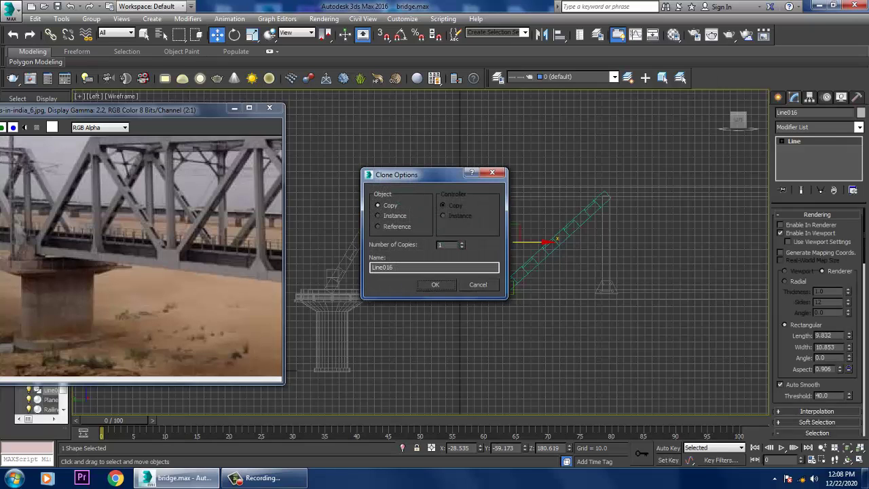
pyautogui.press('Return')
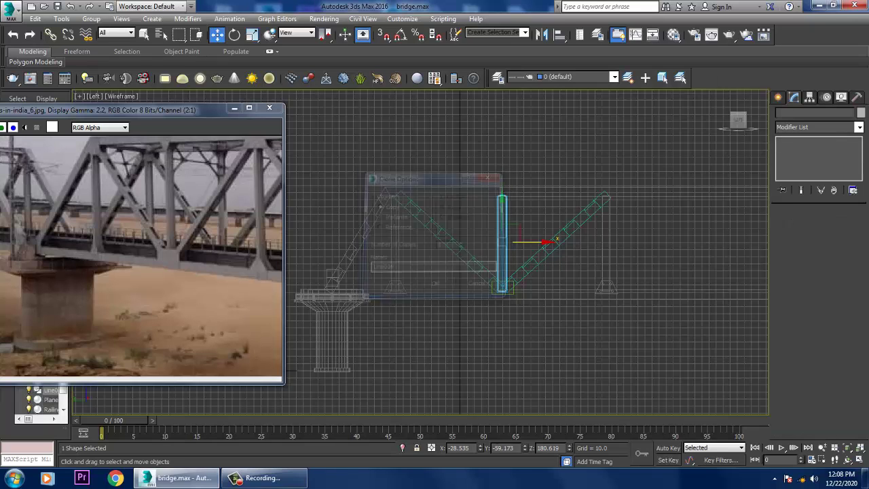
pyautogui.scroll(3, 527, 251)
pyautogui.hotkey('ctrl', 'z')
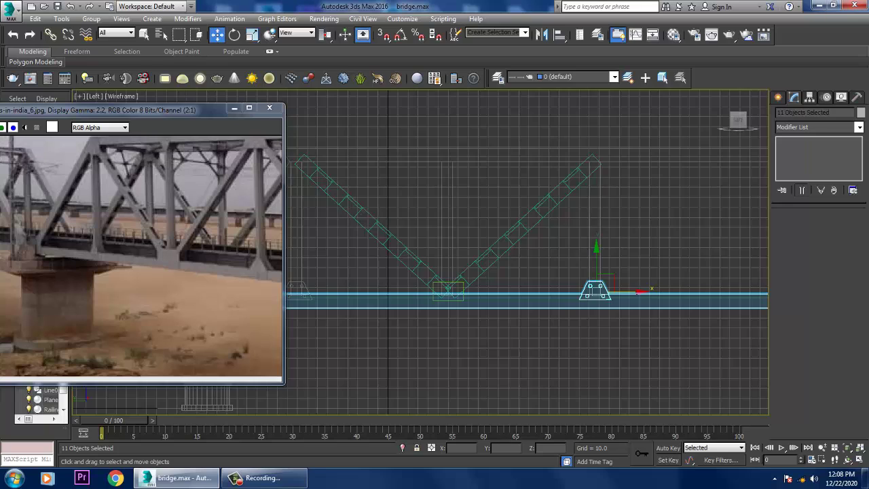
pyautogui.scroll(2, 618, 275)
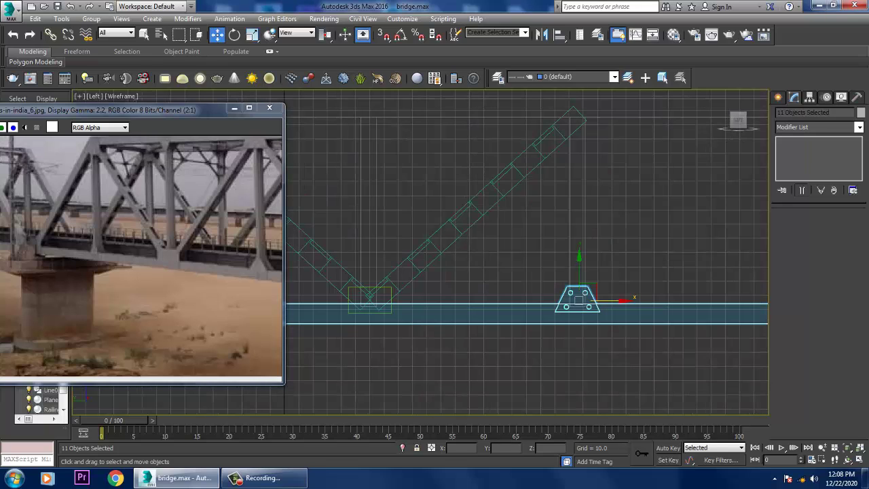
pyautogui.click(542, 34)
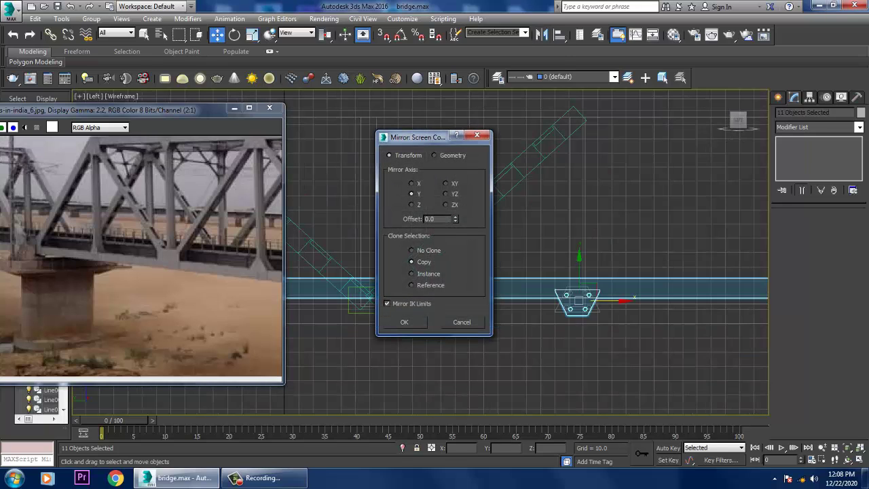
pyautogui.press('Return')
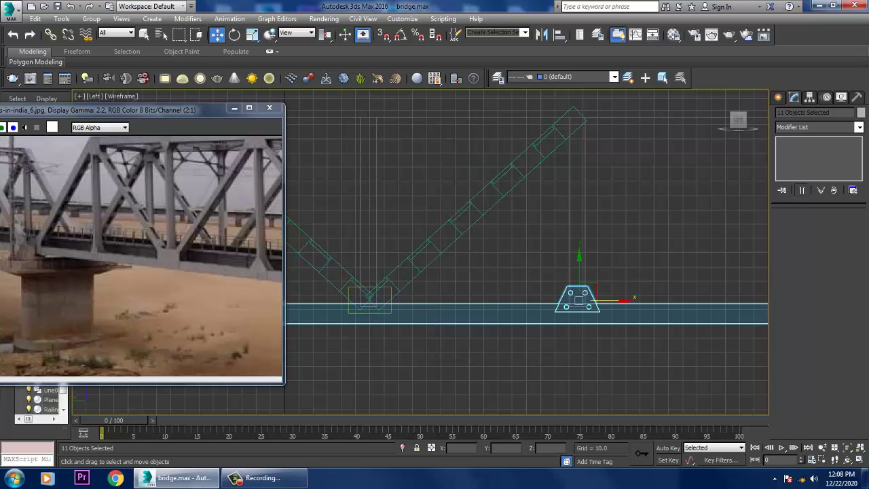
# Mirror the far post's lower plates and bolts about Y as a copy and place it at the middle post's upper end.
pyautogui.click(541, 34)
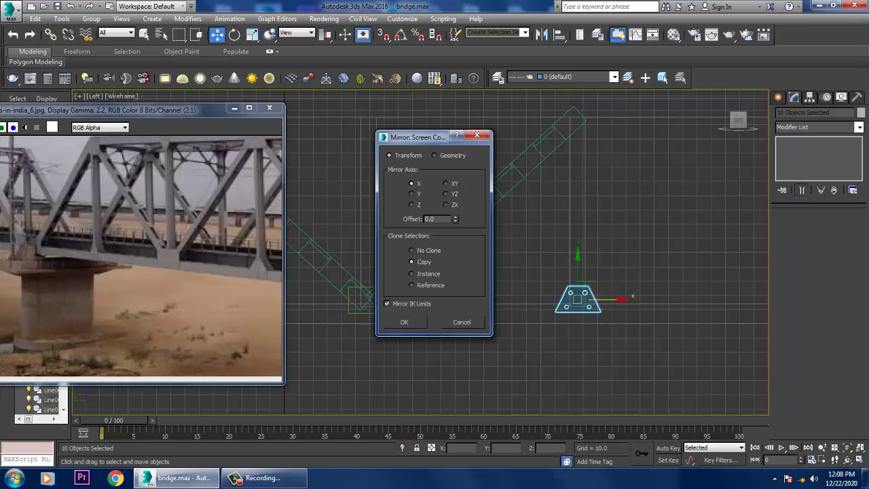
pyautogui.click(412, 194)
pyautogui.press('Return')
pyautogui.moveTo(577, 298); pyautogui.dragTo(578, 126)
pyautogui.moveTo(578, 126); pyautogui.dragTo(666, 148, button='middle')
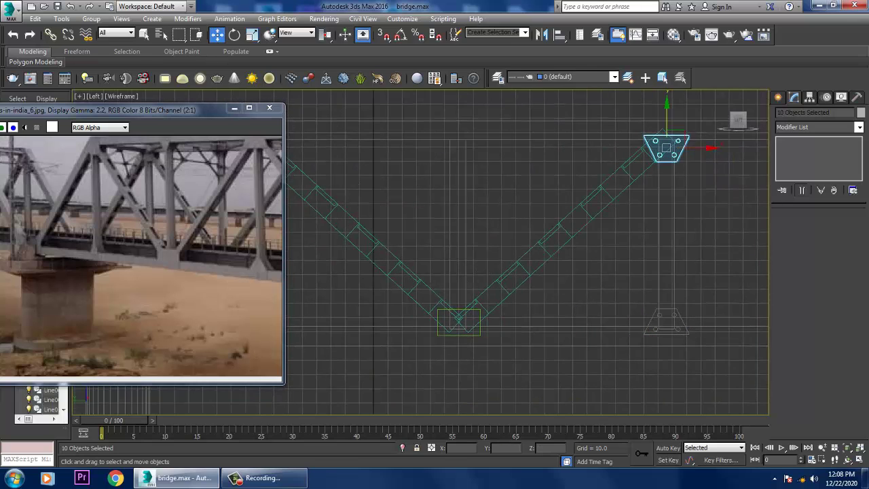
pyautogui.moveTo(666, 148); pyautogui.dragTo(460, 142)
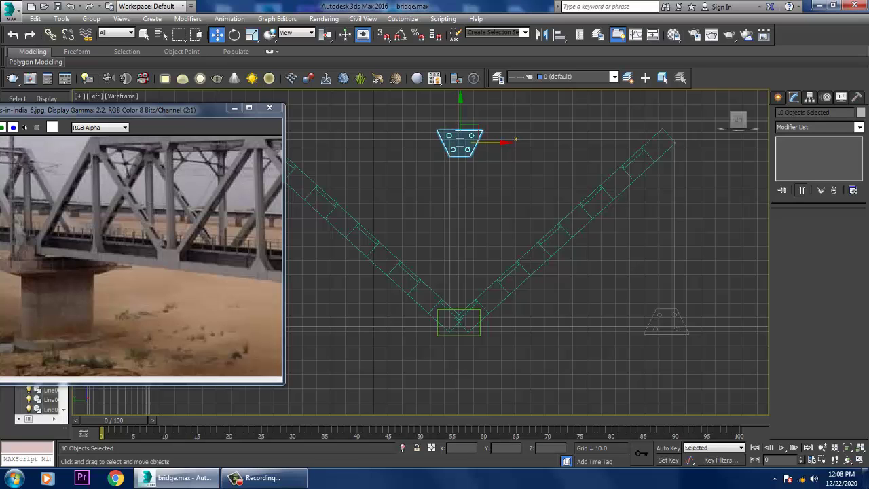
# Copy the middle post's upper plates toward the far post's upper end and mirror the copy about Y with No Clone.
pyautogui.moveTo(460, 142); pyautogui.dragTo(550, 200, button='middle')
pyautogui.scroll(-2, 422, 145)
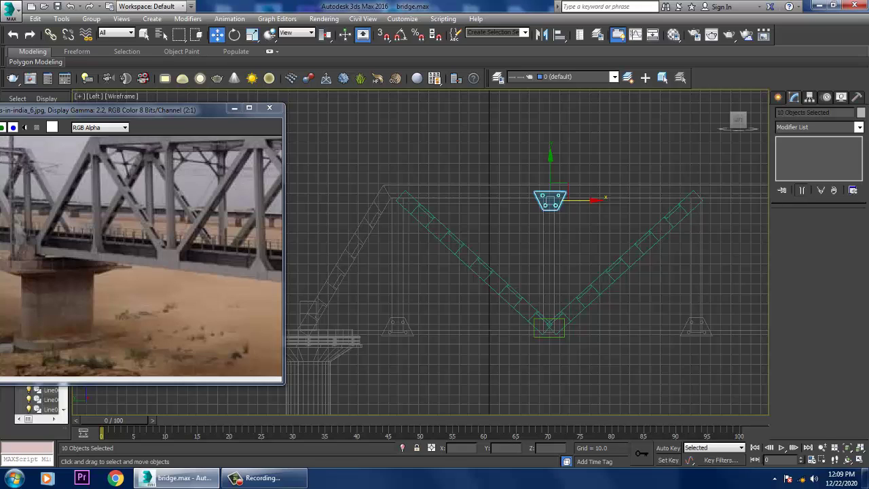
pyautogui.moveTo(550, 199); pyautogui.dragTo(542, 204, button='middle')
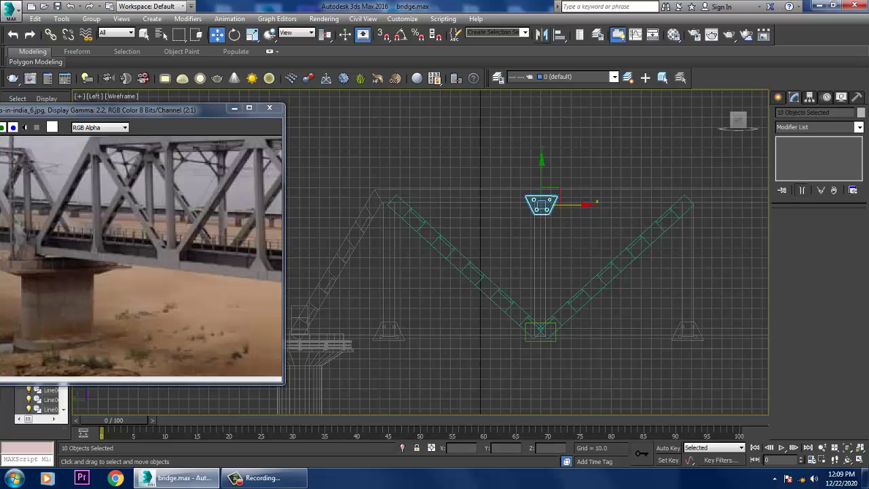
pyautogui.click(541, 34)
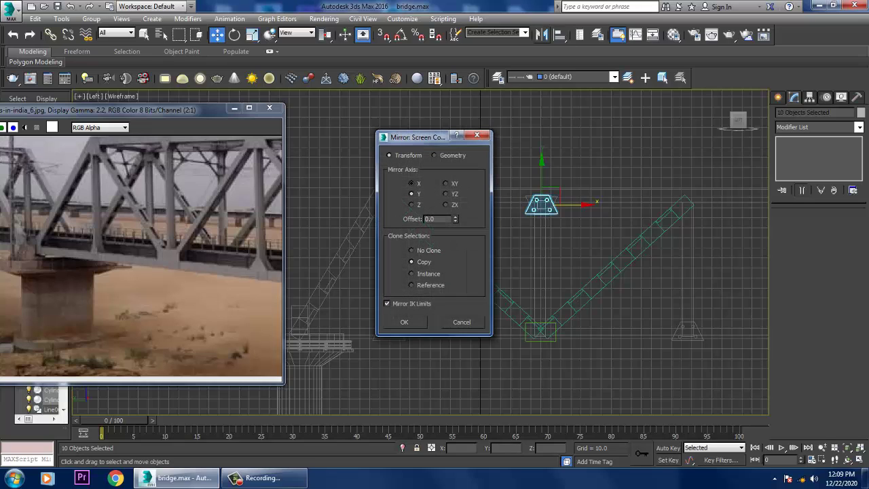
pyautogui.press('Return')
pyautogui.moveTo(587, 203); pyautogui.dragTo(702, 203)
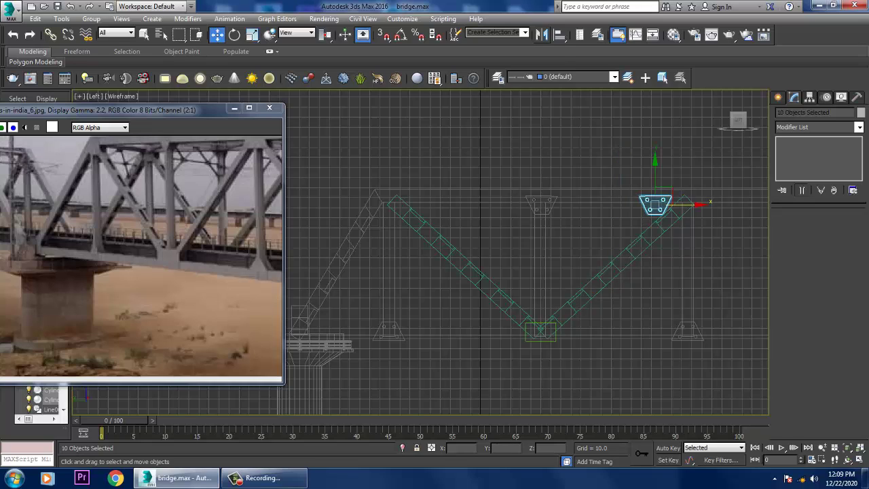
pyautogui.click(541, 35)
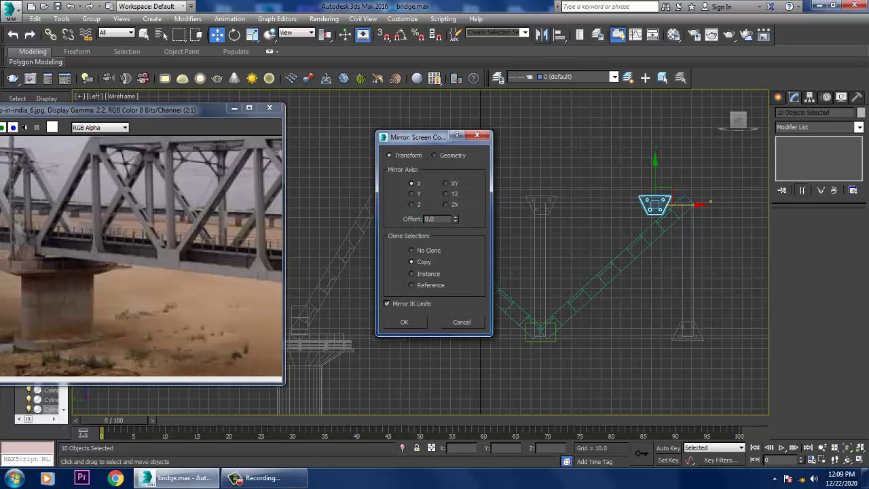
pyautogui.click(412, 250)
pyautogui.click(412, 194)
pyautogui.click(405, 322)
# Copy the flipped plates from the far post to the near post's upper end and switch to the Perspective view.
pyautogui.moveTo(672, 204); pyautogui.dragTo(407, 204)
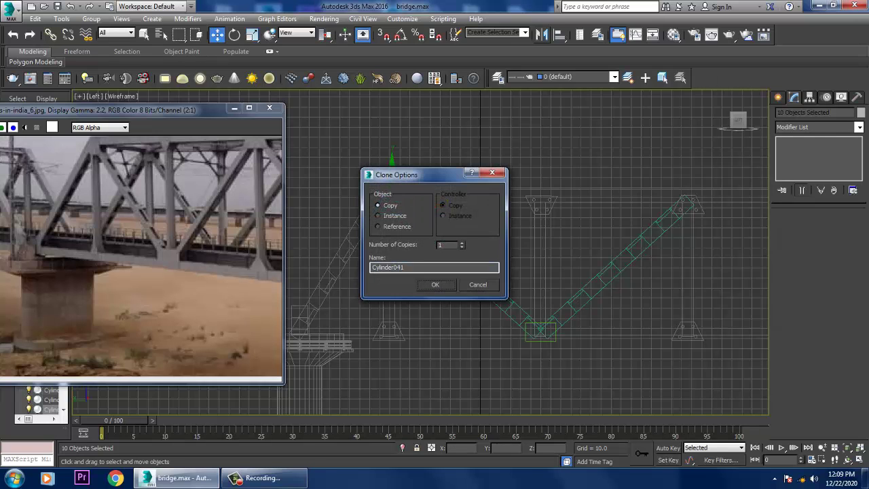
pyautogui.press('Return')
pyautogui.hotkey('alt', 'w')
pyautogui.hotkey('alt', 'w')
pyautogui.keyDown('alt'); pyautogui.moveTo(527, 272); pyautogui.dragTo(550, 268, button='middle'); pyautogui.keyUp('alt')
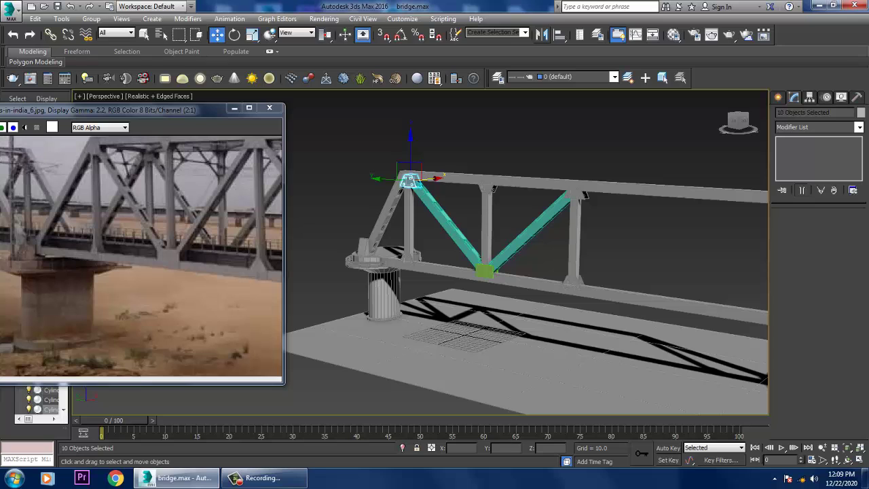
pyautogui.keyDown('alt'); pyautogui.moveTo(550, 268); pyautogui.dragTo(570, 267, button='middle'); pyautogui.keyUp('alt')
pyautogui.scroll(-5, 526, 252)
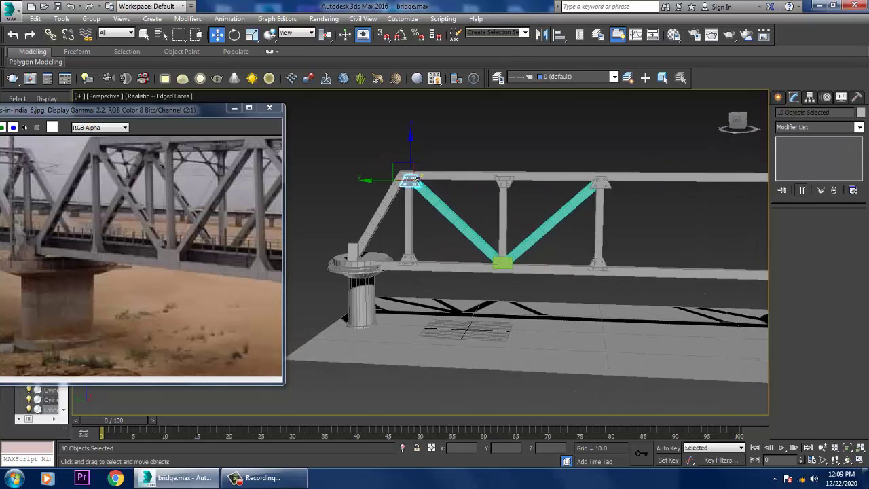
pyautogui.scroll(5, 539, 245)
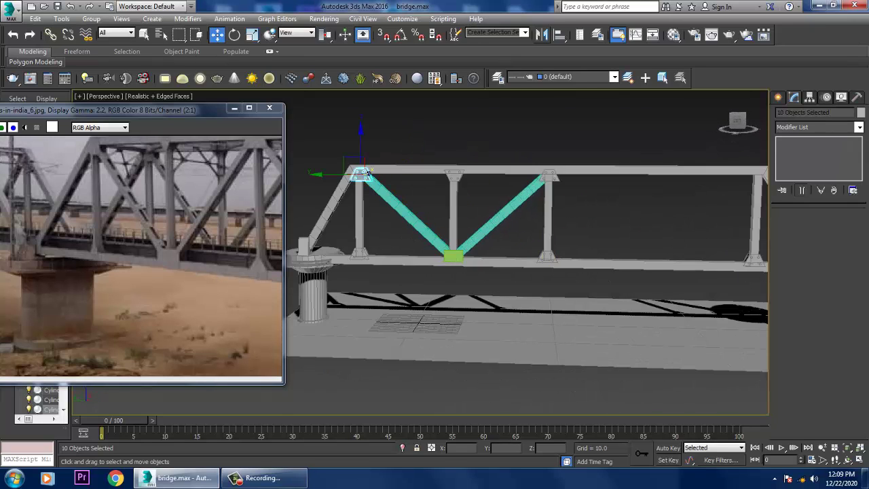
# Select both braces of the V, the middle post and their plates, leaving out the near post, the pier and the chords.
pyautogui.moveTo(380, 240); pyautogui.dragTo(383, 256)
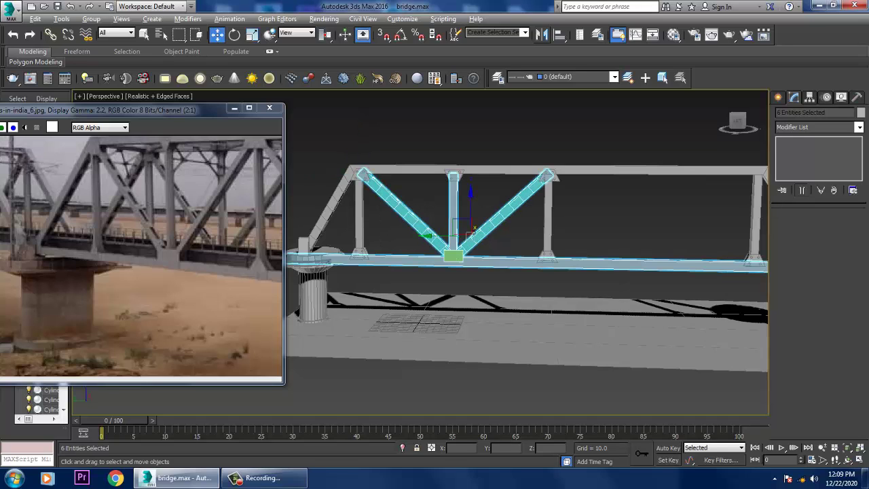
pyautogui.keyDown('alt'); pyautogui.moveTo(459, 180); pyautogui.dragTo(459, 180); pyautogui.keyUp('alt')
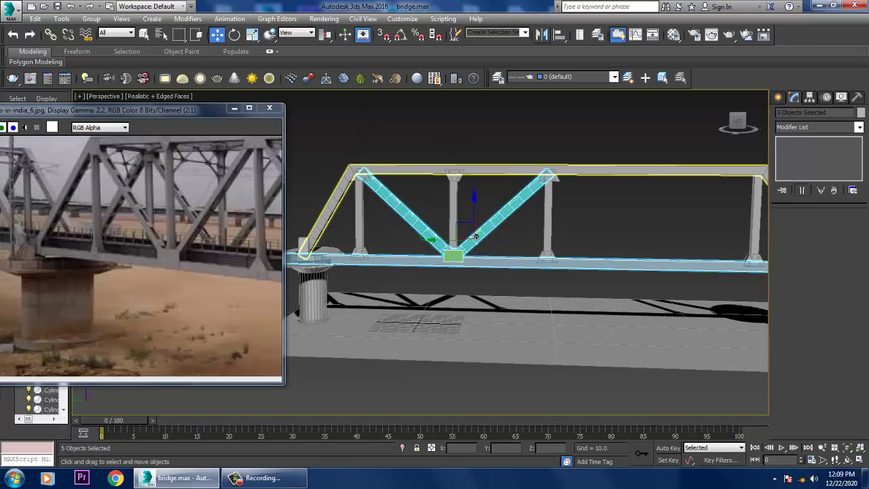
pyautogui.moveTo(382, 129); pyautogui.dragTo(461, 223)
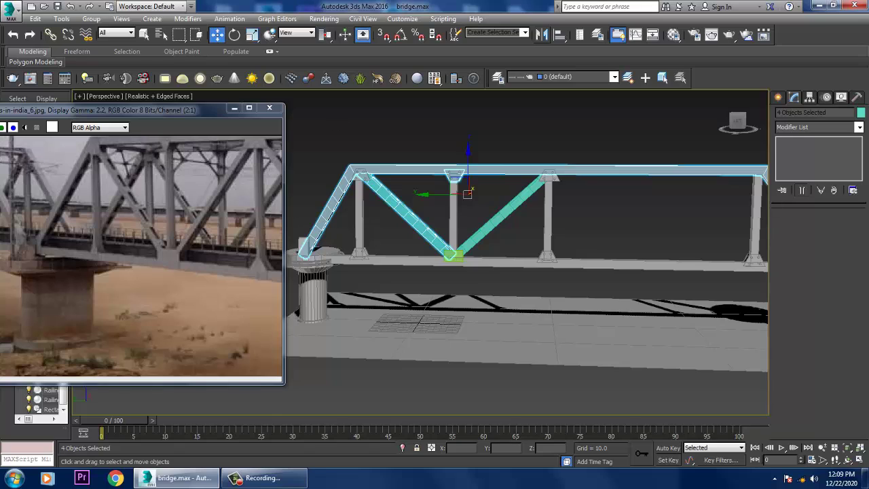
pyautogui.moveTo(609, 280); pyautogui.dragTo(595, 267)
pyautogui.keyDown('alt'); pyautogui.moveTo(577, 156); pyautogui.dragTo(564, 178); pyautogui.keyUp('alt')
pyautogui.keyDown('alt'); pyautogui.moveTo(503, 239); pyautogui.dragTo(503, 239); pyautogui.keyUp('alt')
pyautogui.keyDown('ctrl'); pyautogui.click(549, 178); pyautogui.keyUp('ctrl')
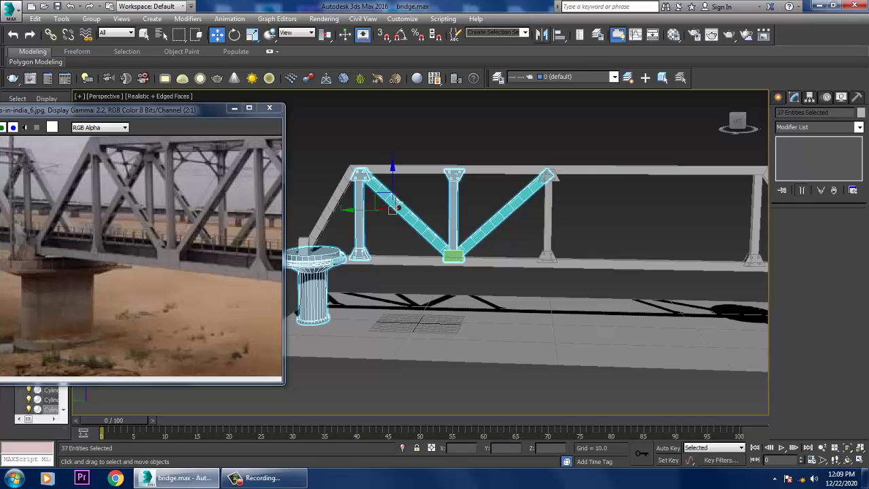
pyautogui.scroll(2, 516, 231)
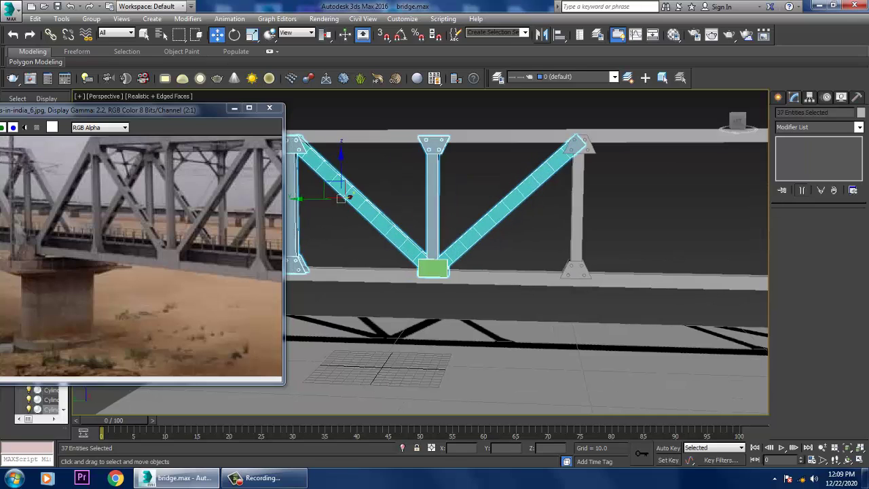
pyautogui.moveTo(428, 224); pyautogui.dragTo(516, 237, button='middle')
pyautogui.keyDown('alt'); pyautogui.moveTo(354, 310); pyautogui.dragTo(372, 286); pyautogui.keyUp('alt')
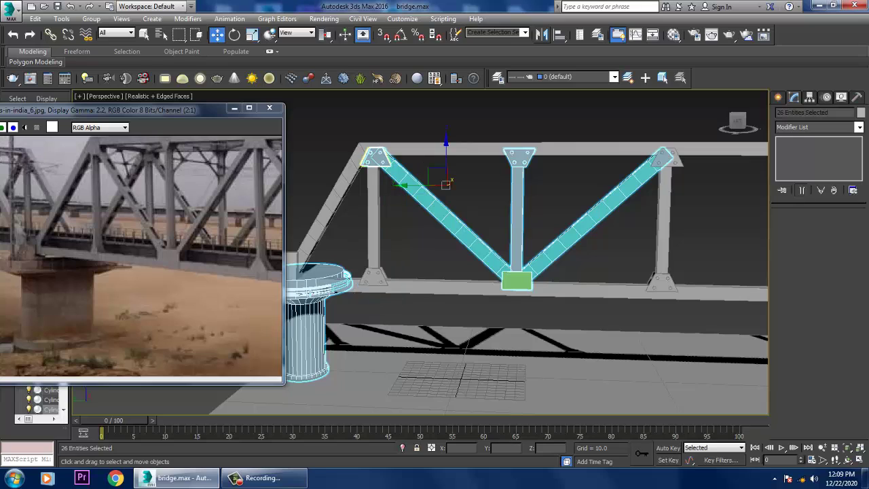
pyautogui.keyDown('alt'); pyautogui.click(315, 292); pyautogui.keyUp('alt')
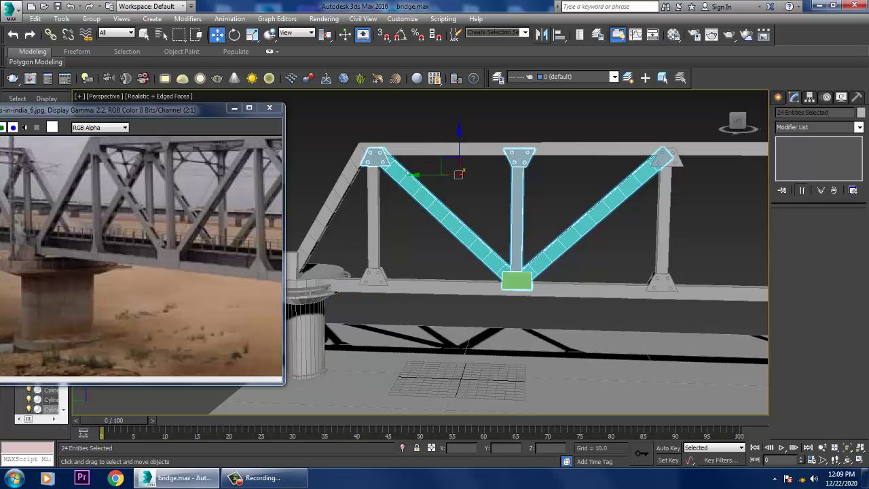
# Try to copy the selected V assembly, including the near post's upper plates, along the chords into the next bay.
pyautogui.scroll(-4, 425, 220)
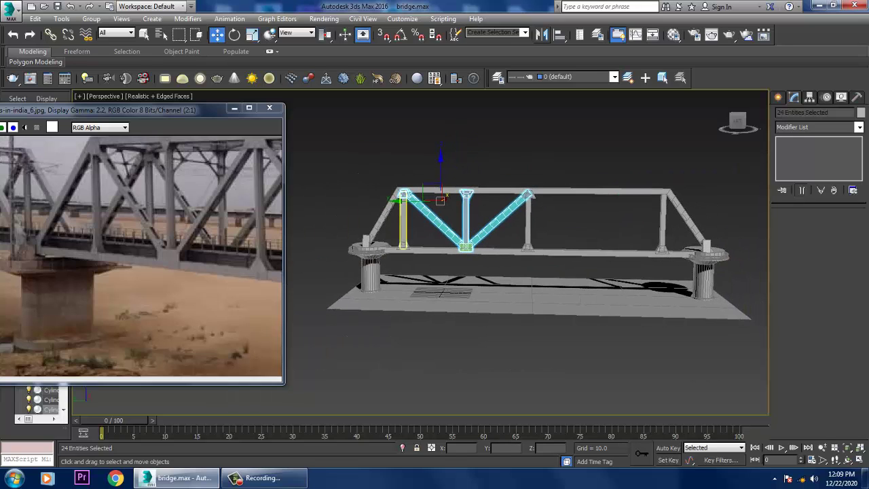
pyautogui.keyDown('shift'); pyautogui.moveTo(441, 201); pyautogui.dragTo(581, 201); pyautogui.keyUp('shift')
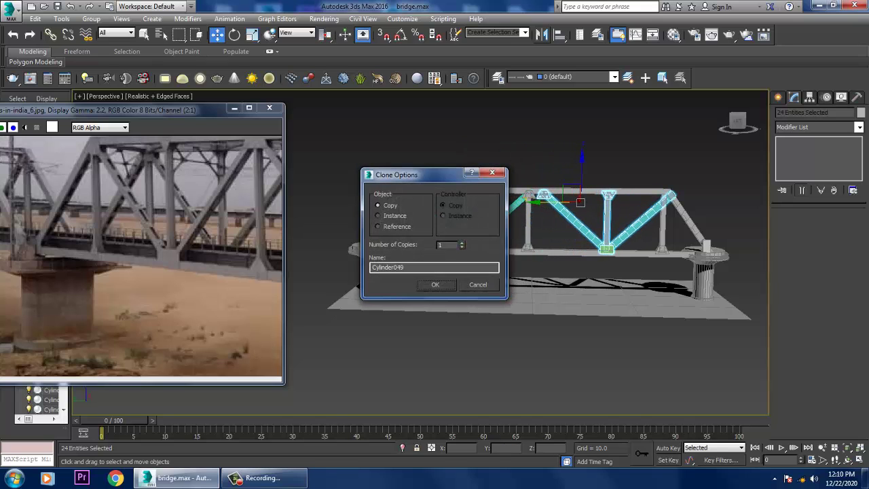
pyautogui.press('Return')
# Remove the near post's upper plates and bolts from the selection and copy the V assembly along the chords into the next bay.
pyautogui.scroll(6, 570, 207)
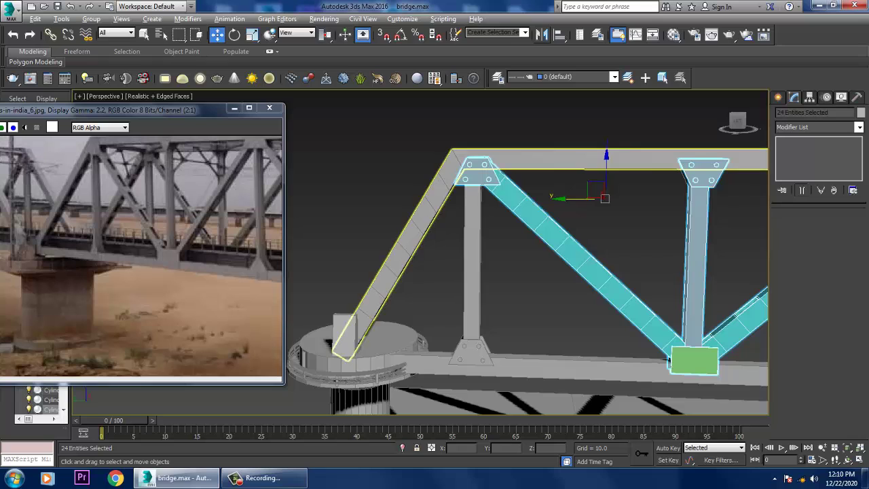
pyautogui.keyDown('alt'); pyautogui.moveTo(410, 222); pyautogui.dragTo(470, 165); pyautogui.keyUp('alt')
pyautogui.scroll(3, 470, 164)
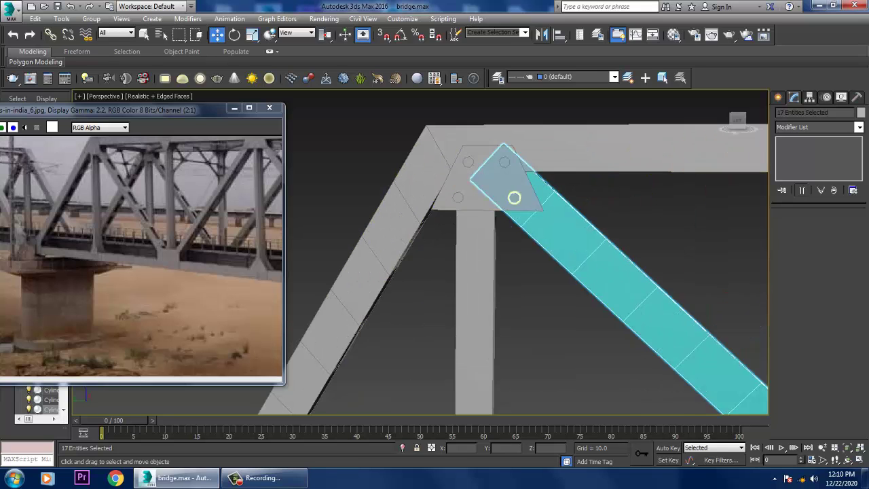
pyautogui.scroll(-8, 489, 170)
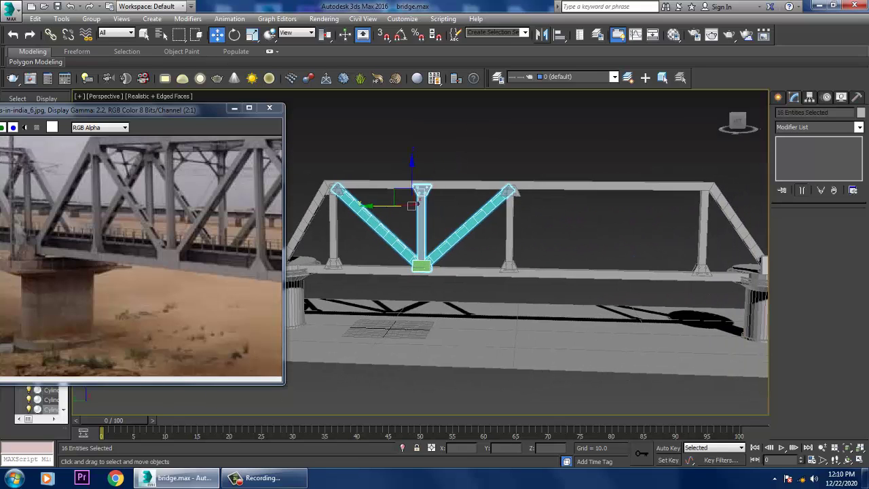
pyautogui.moveTo(412, 206)
pyautogui.keyDown('shift'); pyautogui.mouseDown()
pyautogui.moveTo(605, 207)
pyautogui.moveTo(595, 207)
pyautogui.mouseUp(); pyautogui.keyUp('shift')
pyautogui.press('Return')
# Adjust the copied V's position along Y so its braces sit between the posts bounding the second bay.
pyautogui.keyDown('alt'); pyautogui.moveTo(596, 207); pyautogui.dragTo(557, 216, button='middle'); pyautogui.keyUp('alt')
pyautogui.scroll(5, 611, 224)
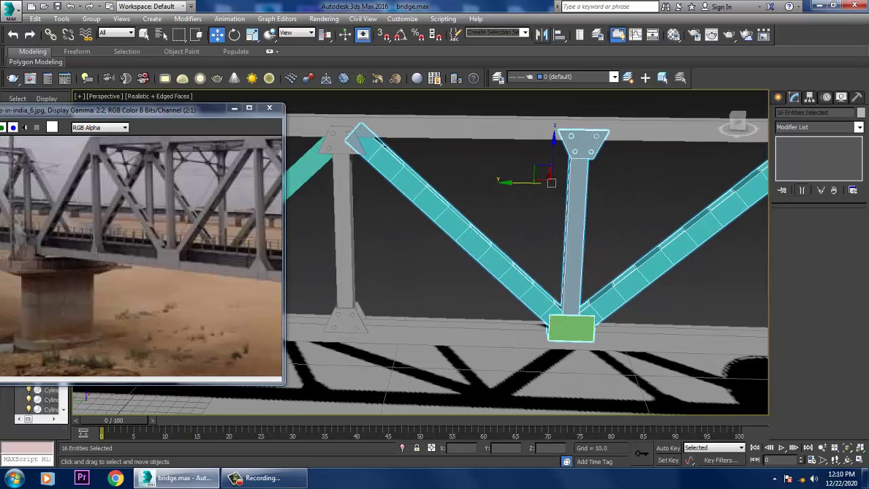
pyautogui.scroll(-4, 543, 238)
pyautogui.moveTo(520, 201); pyautogui.dragTo(526, 202)
pyautogui.scroll(8, 526, 201)
pyautogui.scroll(-8, 527, 251)
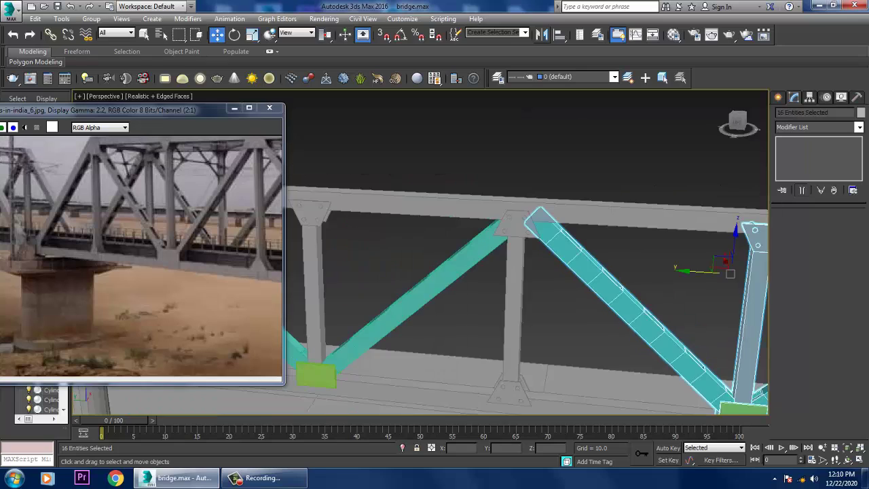
pyautogui.scroll(2, 526, 251)
pyautogui.scroll(-5, 445, 228)
pyautogui.scroll(3, 445, 229)
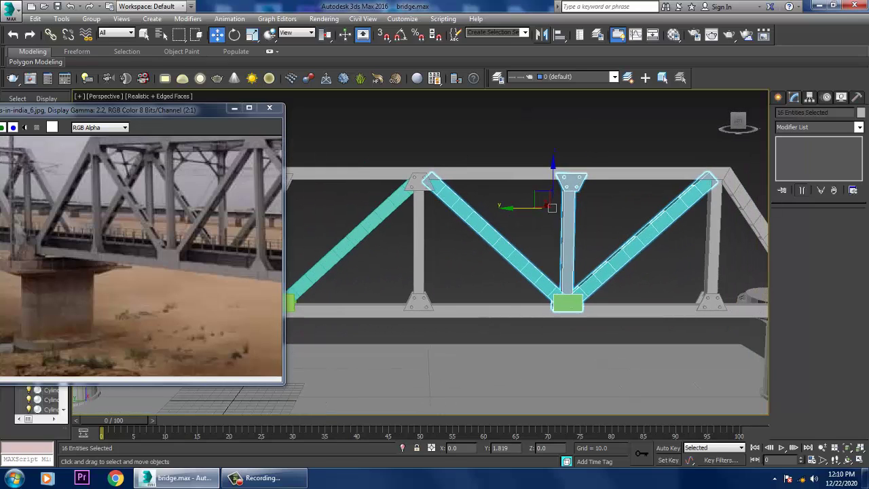
pyautogui.moveTo(546, 200); pyautogui.dragTo(442, 176, button='middle')
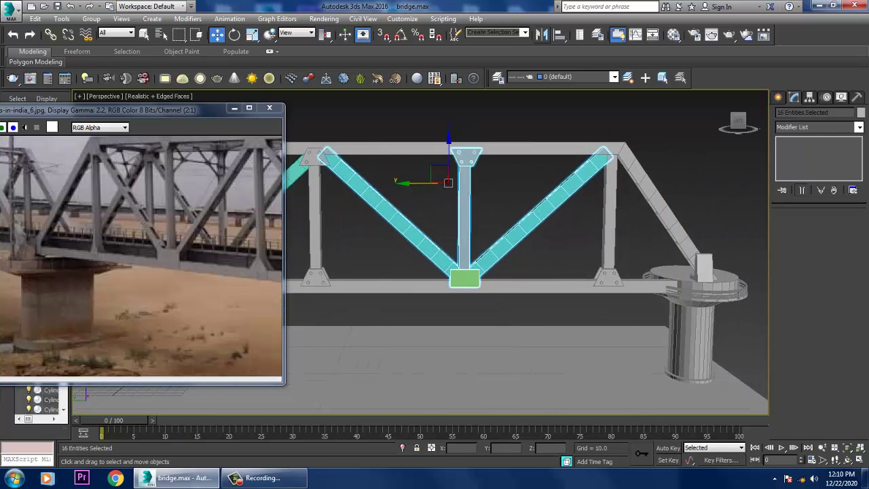
# Select the upper connection plates and bolts at the outermost post of the first bay, leaving out the post itself.
pyautogui.scroll(-4, 444, 204)
pyautogui.scroll(3, 445, 204)
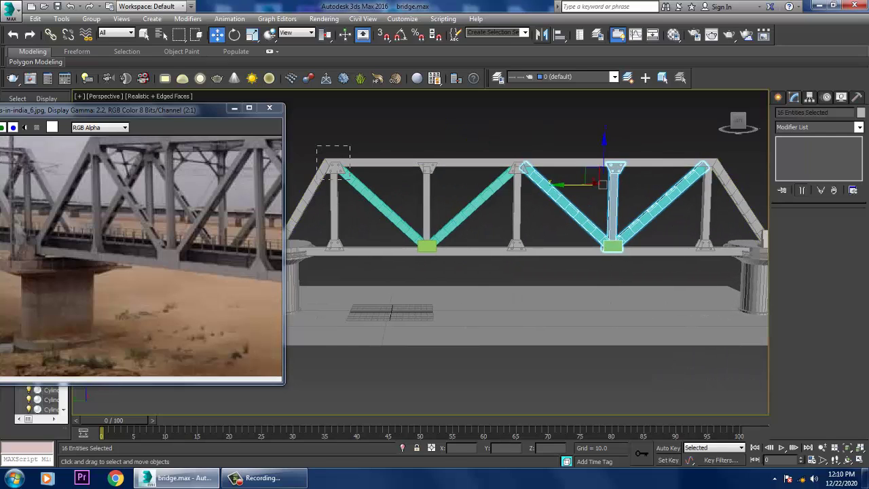
pyautogui.click(333, 203)
pyautogui.scroll(4, 381, 204)
pyautogui.scroll(2, 421, 210)
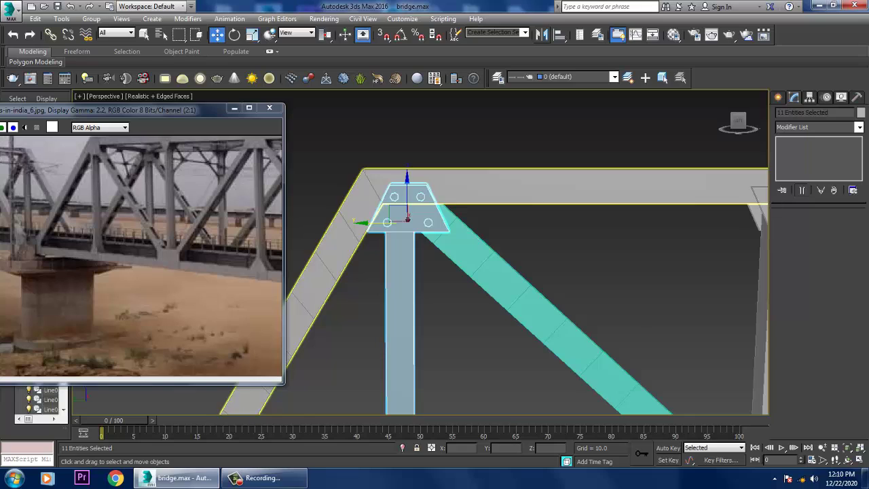
pyautogui.scroll(2, 421, 211)
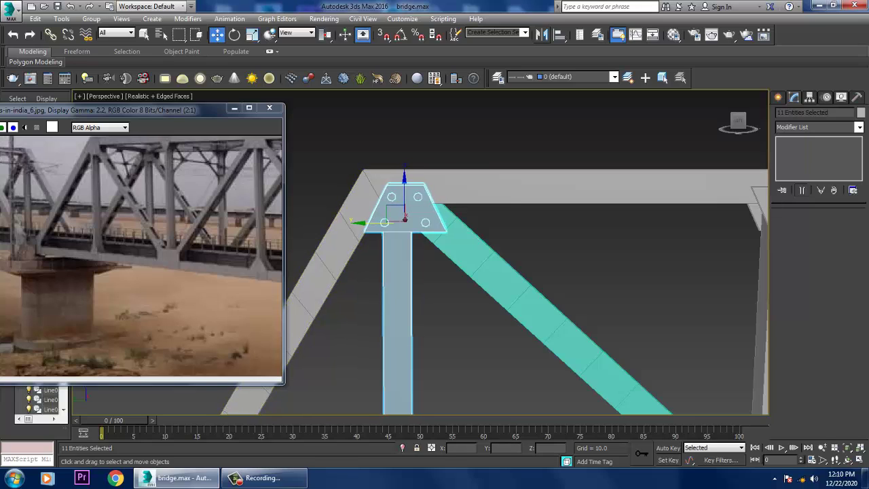
pyautogui.keyDown('alt'); pyautogui.click(408, 279); pyautogui.keyUp('alt')
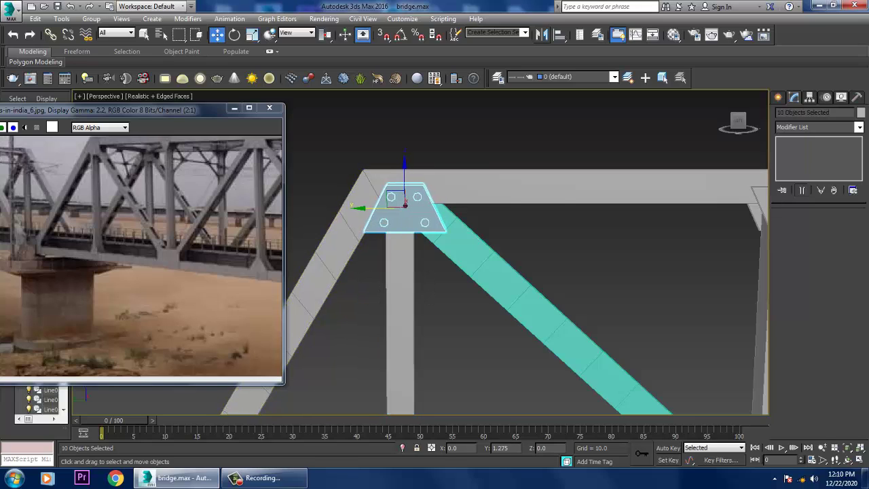
# Copy the selected plates and bolts along the top chord onto the post at the opposite end of the truss.
pyautogui.scroll(-6, 421, 235)
pyautogui.moveTo(390, 231); pyautogui.dragTo(546, 232)
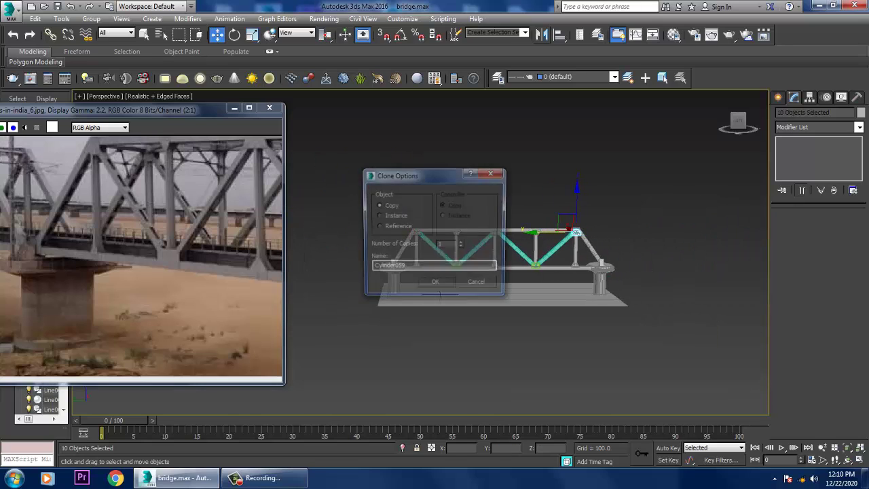
pyautogui.click(439, 284)
pyautogui.press('z')
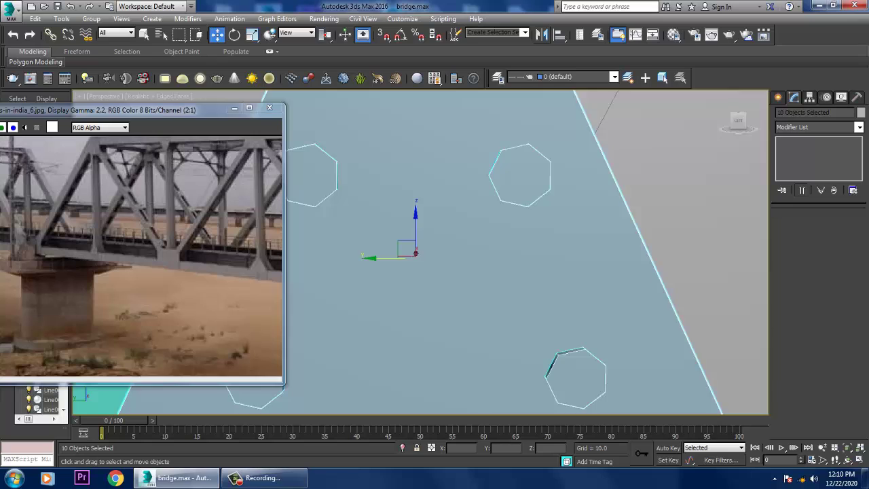
pyautogui.scroll(-10, 638, 197)
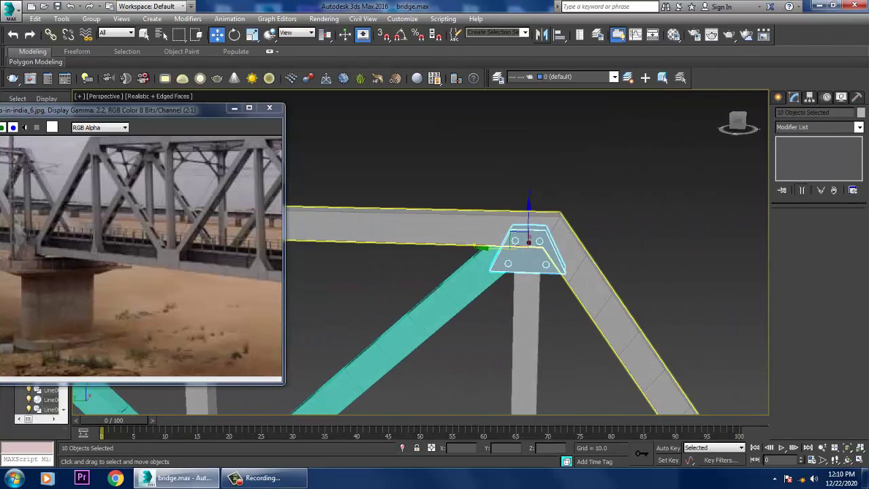
# Select everything in the scene and give all objects the same light gray object color.
pyautogui.moveTo(374, 156); pyautogui.dragTo(805, 364)
pyautogui.click(860, 112)
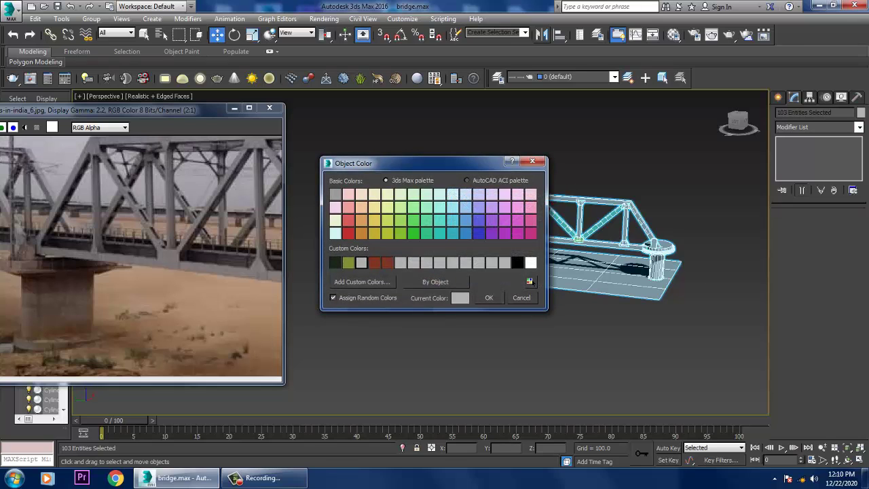
pyautogui.press('Escape')
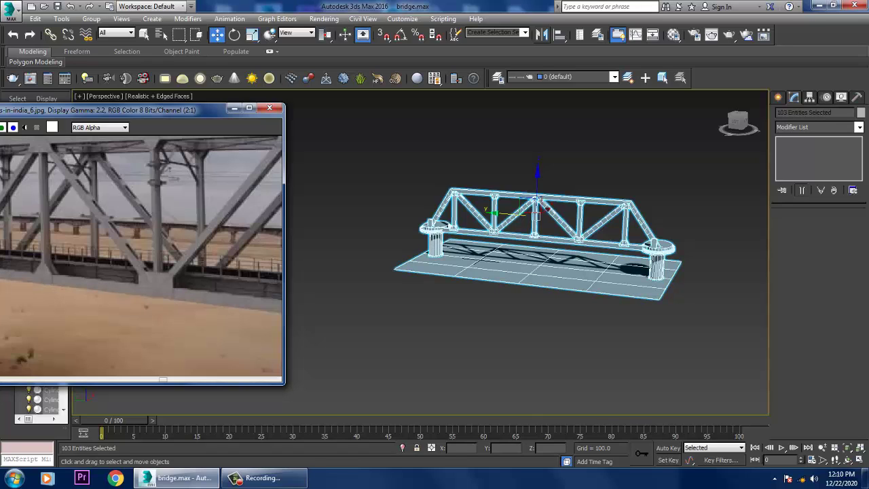
# Select the complete truss without the piers and ground plane, and nudge it along X on the pier caps.
pyautogui.keyDown('alt'); pyautogui.moveTo(475, 271); pyautogui.dragTo(577, 271, button='middle'); pyautogui.keyUp('alt')
pyautogui.scroll(3, 560, 270)
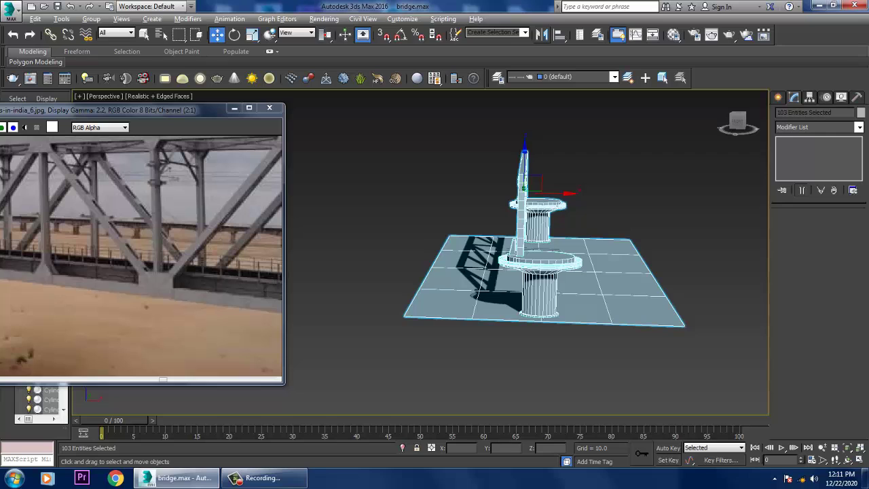
pyautogui.scroll(5, 543, 258)
pyautogui.keyDown('alt'); pyautogui.moveTo(543, 258); pyautogui.dragTo(605, 258, button='middle'); pyautogui.keyUp('alt')
pyautogui.moveTo(544, 160); pyautogui.dragTo(540, 160)
pyautogui.keyDown('alt'); pyautogui.moveTo(540, 160); pyautogui.dragTo(578, 160, button='middle'); pyautogui.keyUp('alt')
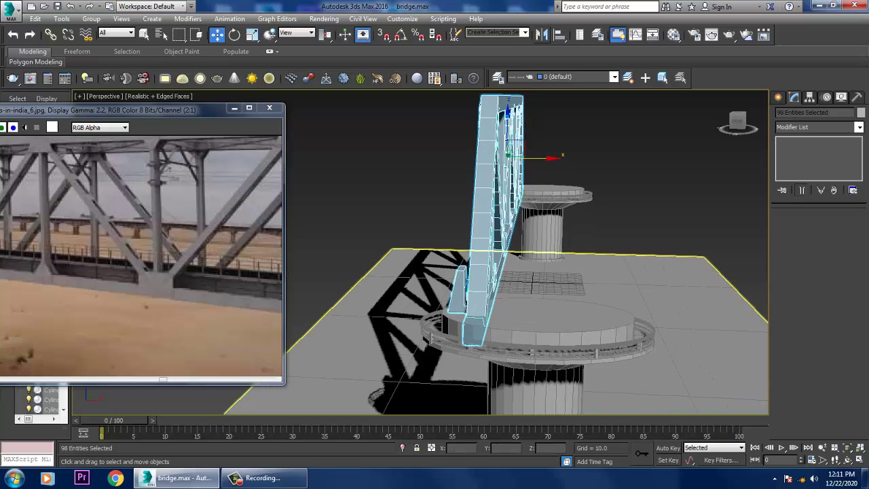
pyautogui.scroll(-5, 543, 306)
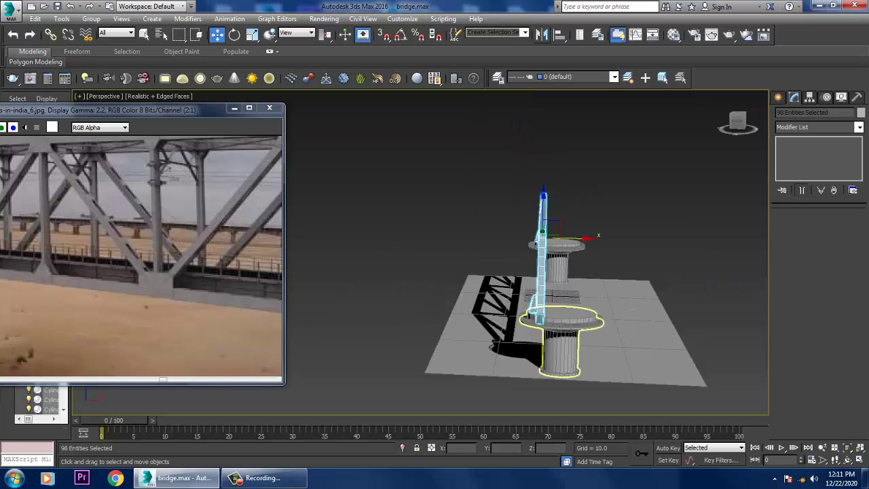
# Select both piers with their railings, excluding the ground plane, stretch them to about 106% along X and shift them along X.
pyautogui.keyDown('alt'); pyautogui.moveTo(578, 160); pyautogui.dragTo(598, 170, button='middle'); pyautogui.keyUp('alt')
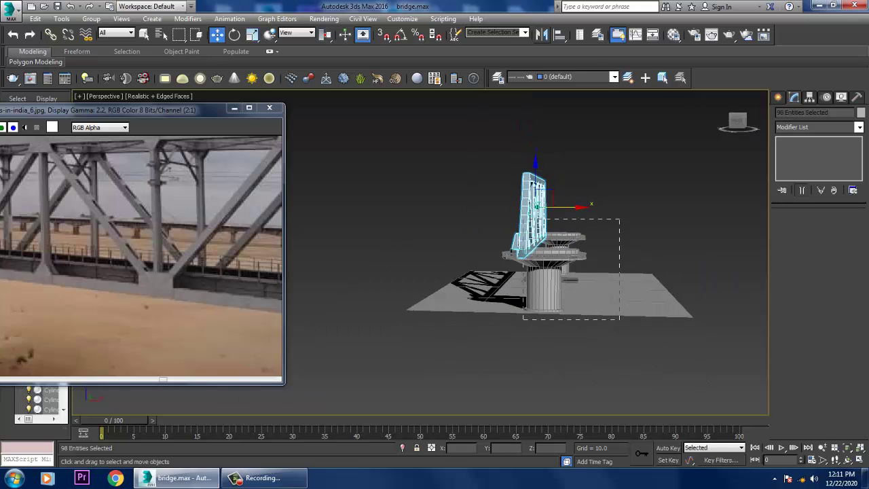
pyautogui.moveTo(547, 219); pyautogui.dragTo(619, 321)
pyautogui.keyDown('alt'); pyautogui.moveTo(619, 321); pyautogui.dragTo(672, 313, button='middle'); pyautogui.keyUp('alt')
pyautogui.keyDown('alt'); pyautogui.click(659, 315); pyautogui.keyUp('alt')
pyautogui.press('r')
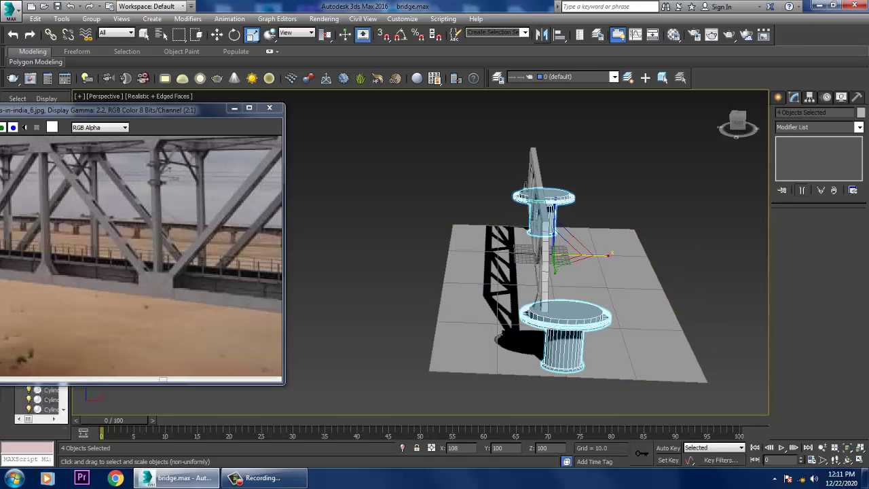
pyautogui.press('w')
pyautogui.moveTo(591, 257); pyautogui.dragTo(601, 256)
# Mirror the complete truss across X as a copy and move the copy about 157 units along X to form the opposite side.
pyautogui.keyDown('alt'); pyautogui.moveTo(601, 256); pyautogui.dragTo(587, 261, button='middle'); pyautogui.keyUp('alt')
pyautogui.moveTo(560, 324); pyautogui.dragTo(560, 324)
pyautogui.keyDown('alt'); pyautogui.moveTo(560, 324); pyautogui.dragTo(499, 271, button='middle'); pyautogui.keyUp('alt')
pyautogui.scroll(5, 517, 258)
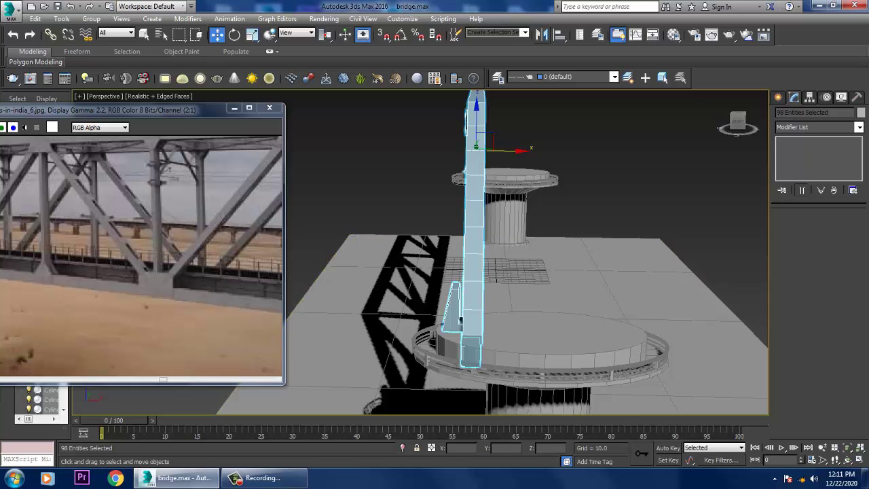
pyautogui.click(541, 35)
pyautogui.click(412, 183)
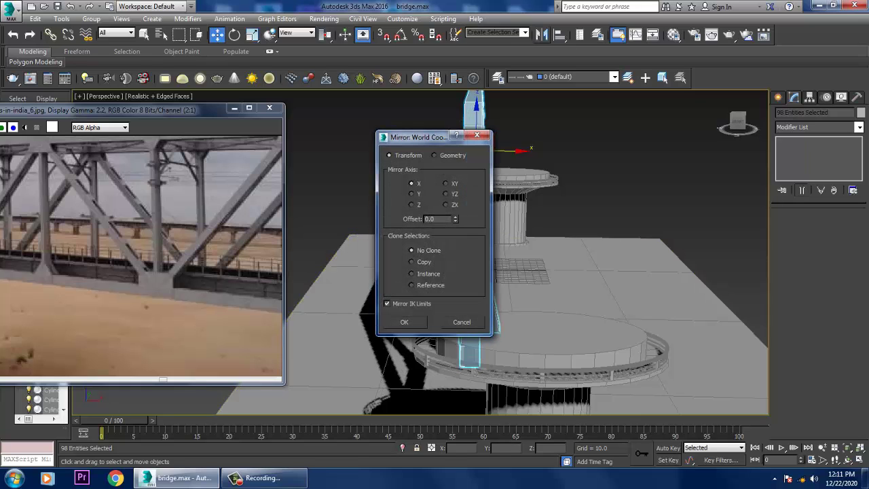
pyautogui.click(404, 322)
pyautogui.moveTo(499, 149); pyautogui.dragTo(669, 151)
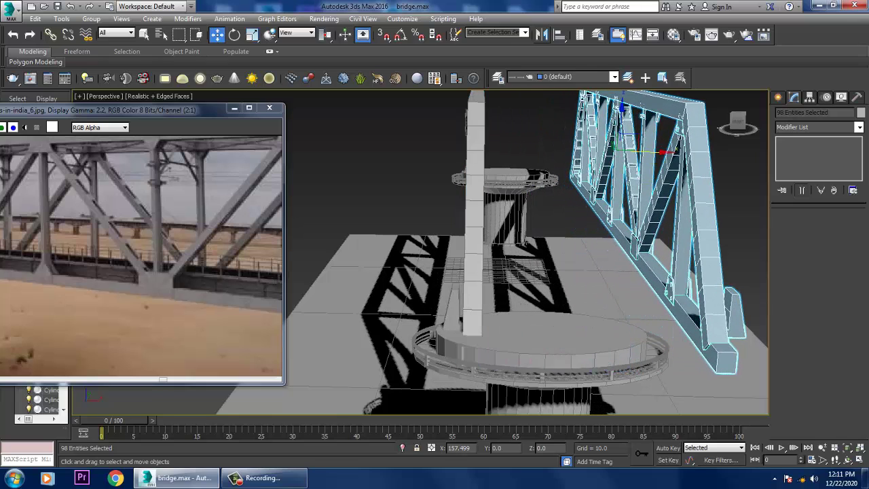
# Select the near pier with its railing and scale it up uniformly to about 146% to span both trusses.
pyautogui.scroll(-3, 526, 252)
pyautogui.keyDown('alt'); pyautogui.moveTo(526, 251); pyautogui.dragTo(408, 247, button='middle'); pyautogui.keyUp('alt')
pyautogui.scroll(3, 434, 249)
pyautogui.moveTo(136, 305); pyautogui.dragTo(135, 230, button='middle')
pyautogui.keyDown('alt'); pyautogui.moveTo(407, 246); pyautogui.dragTo(389, 247, button='middle'); pyautogui.keyUp('alt')
pyautogui.moveTo(421, 218); pyautogui.dragTo(516, 305)
pyautogui.scroll(-5, 408, 246)
pyautogui.keyDown('alt'); pyautogui.moveTo(407, 247); pyautogui.dragTo(421, 246, button='middle'); pyautogui.keyUp('alt')
pyautogui.press('r')
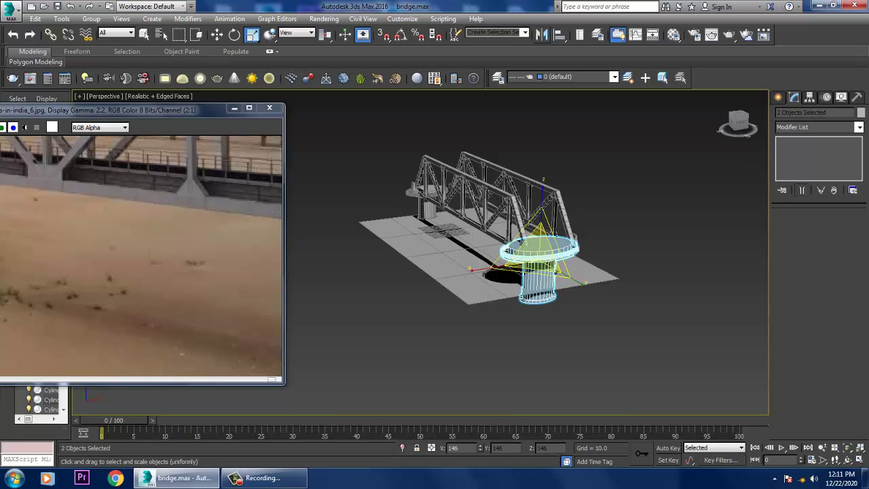
pyautogui.keyDown('alt'); pyautogui.moveTo(530, 258); pyautogui.dragTo(516, 258, button='middle'); pyautogui.keyUp('alt')
pyautogui.scroll(5, 530, 272)
pyautogui.scroll(-7, 530, 272)
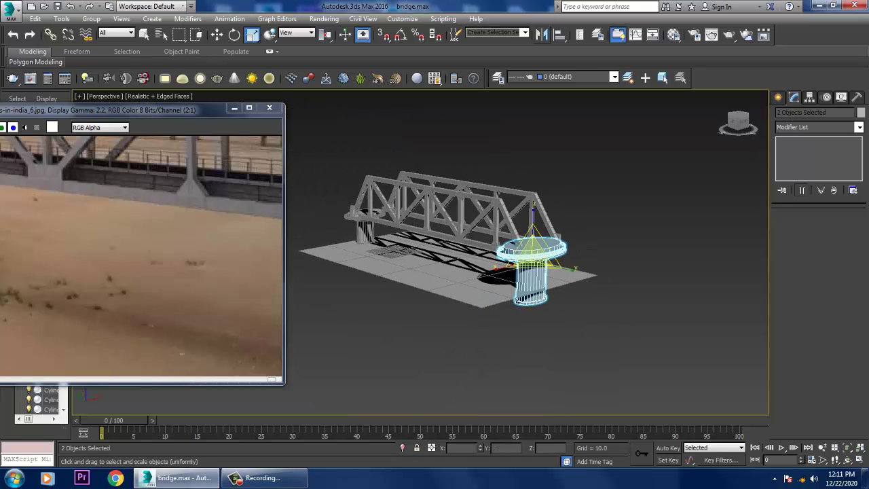
# Frame the whole bridge, with the ground plane left out of the selection, and compare it with the reference photo.
pyautogui.moveTo(421, 163); pyautogui.dragTo(533, 278)
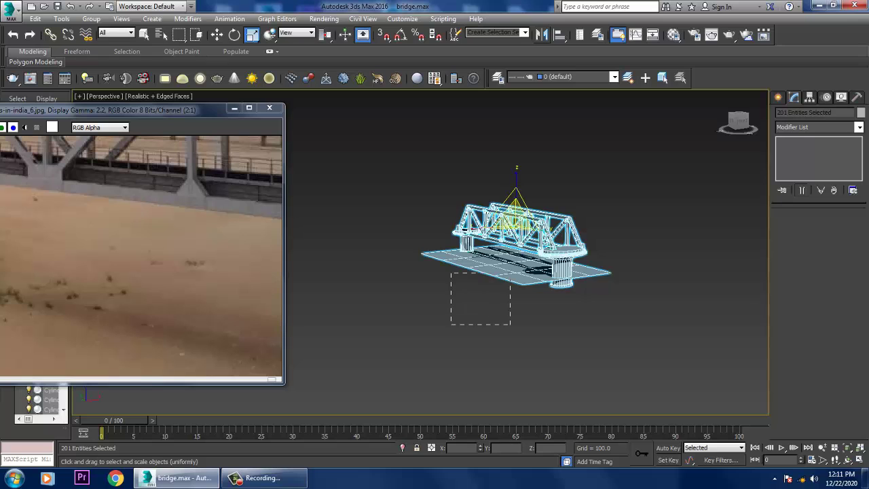
pyautogui.press('z')
pyautogui.press('w')
pyautogui.keyDown('alt'); pyautogui.moveTo(521, 128); pyautogui.dragTo(577, 128, button='middle'); pyautogui.keyUp('alt')
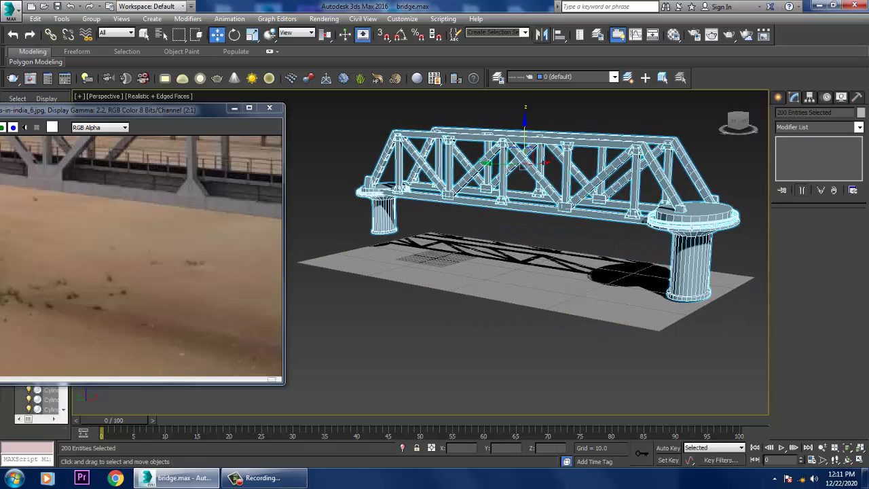
pyautogui.scroll(-1, 142, 259)
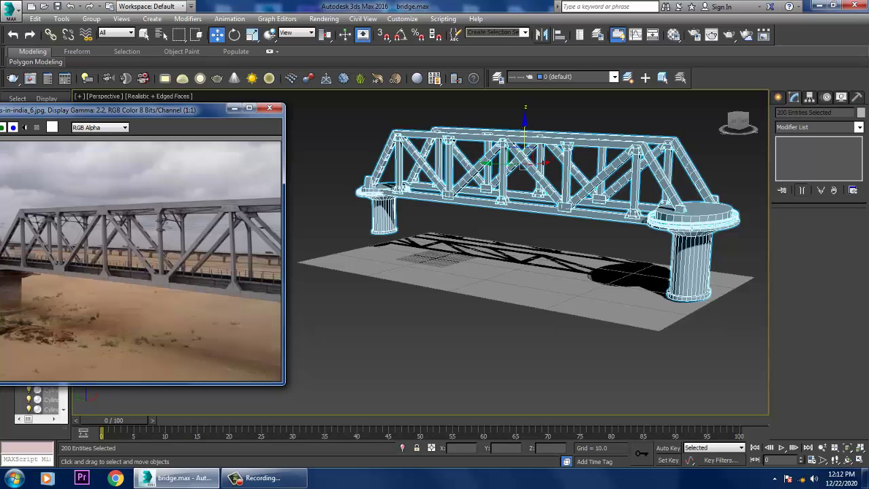
# Select only the near pier and its railing and adjust their scale to suit the spacing of the two trusses.
pyautogui.scroll(5, 526, 252)
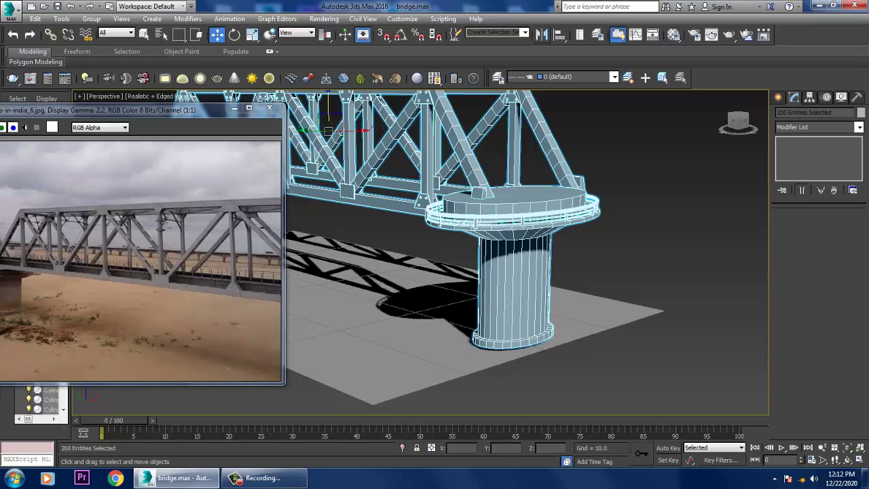
pyautogui.click(514, 285)
pyautogui.keyDown('ctrl'); pyautogui.click(517, 207); pyautogui.keyUp('ctrl')
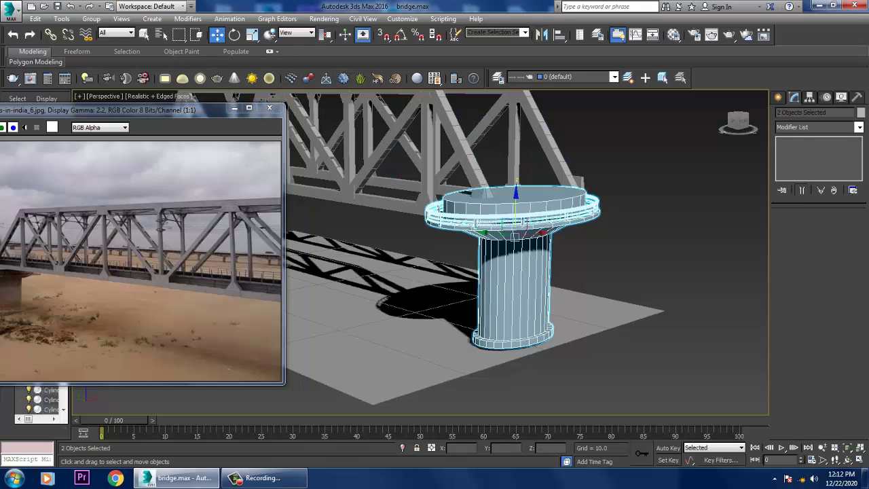
pyautogui.press('r')
pyautogui.moveTo(517, 230); pyautogui.dragTo(517, 239)
pyautogui.keyDown('alt'); pyautogui.moveTo(518, 239); pyautogui.dragTo(462, 237, button='middle'); pyautogui.keyUp('alt')
pyautogui.press('w')
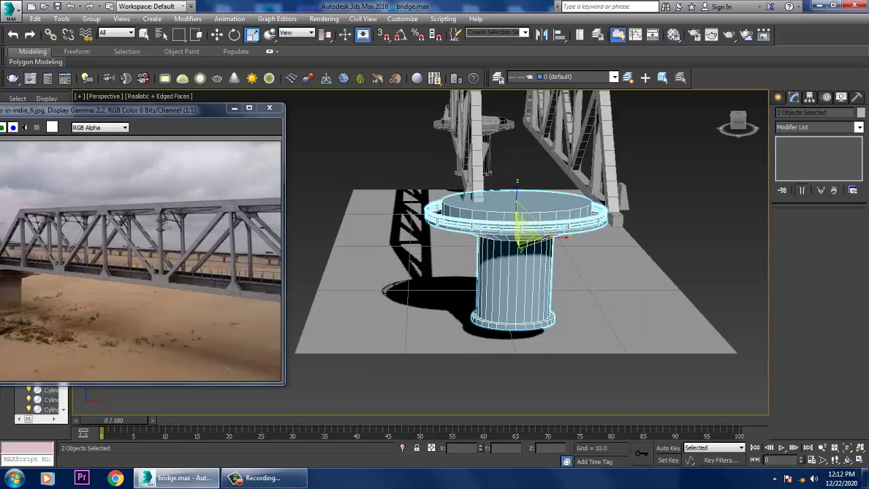
# Enlarge the near pier and its railing further and shift them about 18 units along X beneath both trusses.
pyautogui.moveTo(517, 216); pyautogui.dragTo(561, 253)
pyautogui.keyDown('alt'); pyautogui.moveTo(523, 245); pyautogui.dragTo(499, 243, button='middle'); pyautogui.keyUp('alt')
pyautogui.press('r')
pyautogui.moveTo(536, 252); pyautogui.dragTo(568, 253)
pyautogui.press('w')
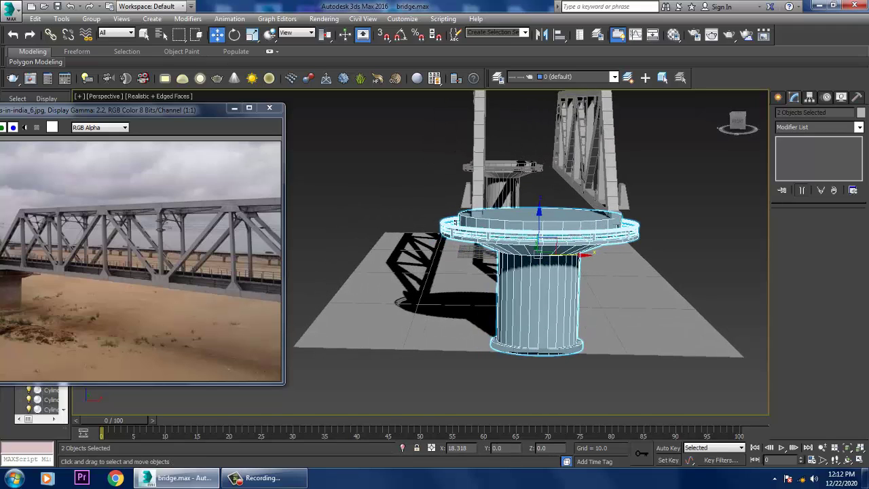
pyautogui.keyDown('alt'); pyautogui.moveTo(537, 245); pyautogui.dragTo(554, 245, button='middle'); pyautogui.keyUp('alt')
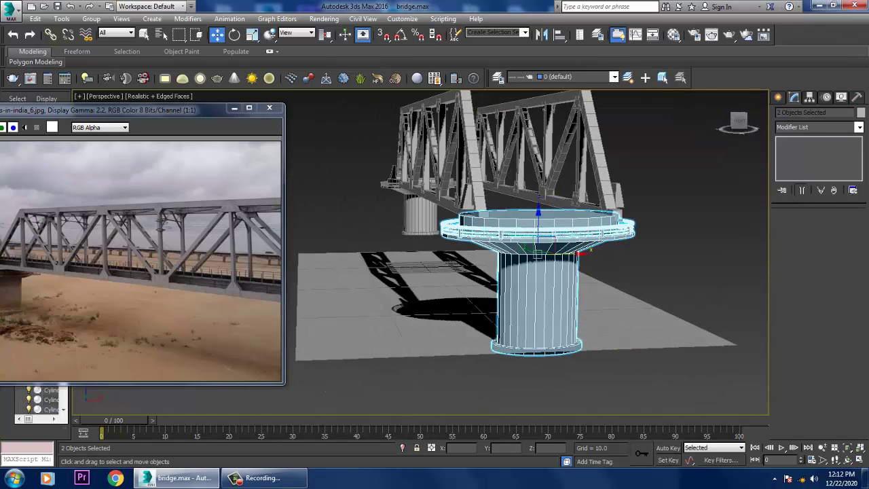
# Adjust the near pier and railing along Z so the lower ends of both trusses rest on the pier cap.
pyautogui.moveTo(538, 231); pyautogui.dragTo(538, 222)
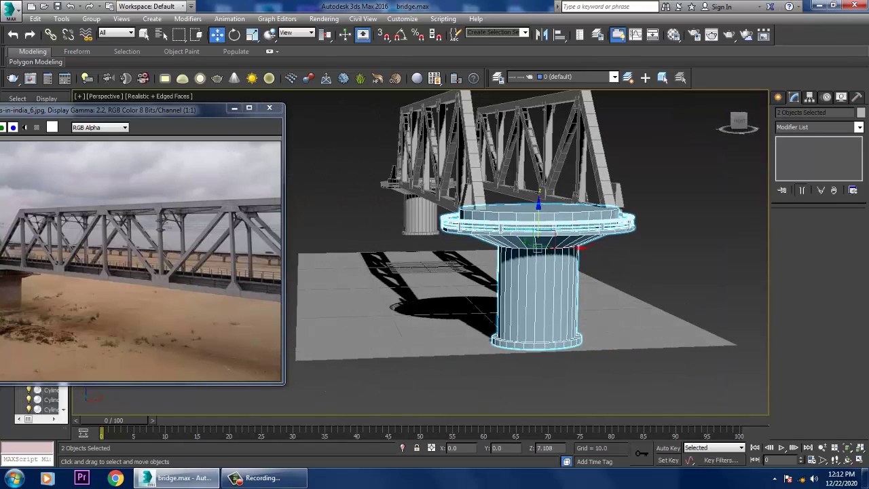
pyautogui.scroll(4, 545, 267)
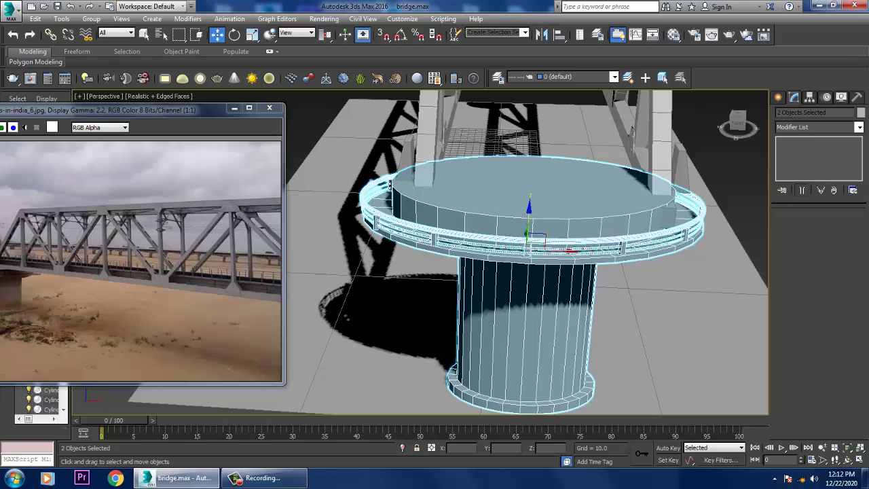
pyautogui.click(544, 266)
pyautogui.keyDown('ctrl'); pyautogui.click(475, 246); pyautogui.keyUp('ctrl')
pyautogui.keyDown('alt'); pyautogui.moveTo(549, 233); pyautogui.dragTo(543, 332, button='middle'); pyautogui.keyUp('alt')
pyautogui.scroll(-6, 528, 260)
pyautogui.scroll(3, 543, 285)
pyautogui.press('w')
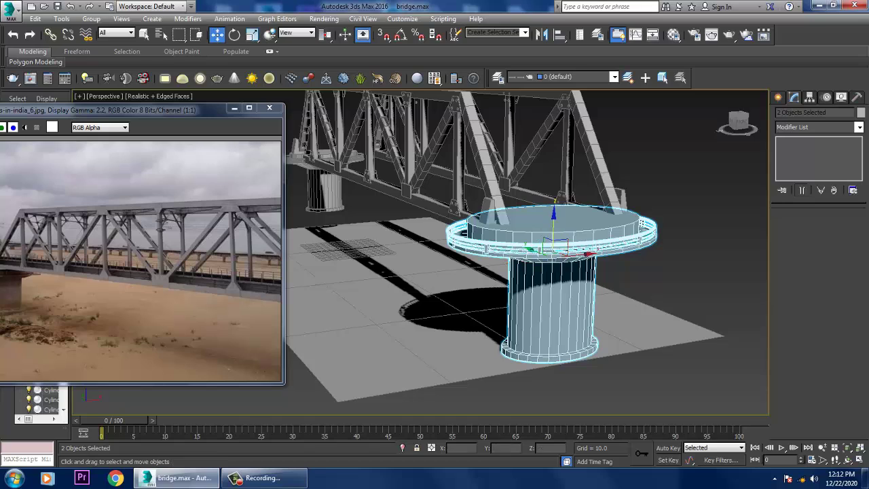
pyautogui.moveTo(553, 216); pyautogui.dragTo(553, 227)
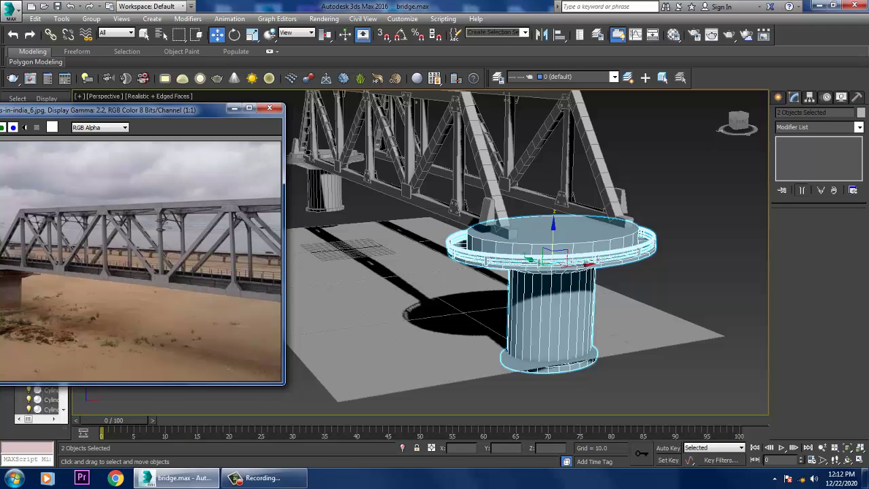
# Reposition the reference photo window and lower the near pier with its railing about 7 units along Z.
pyautogui.moveTo(262, 108); pyautogui.dragTo(326, 92)
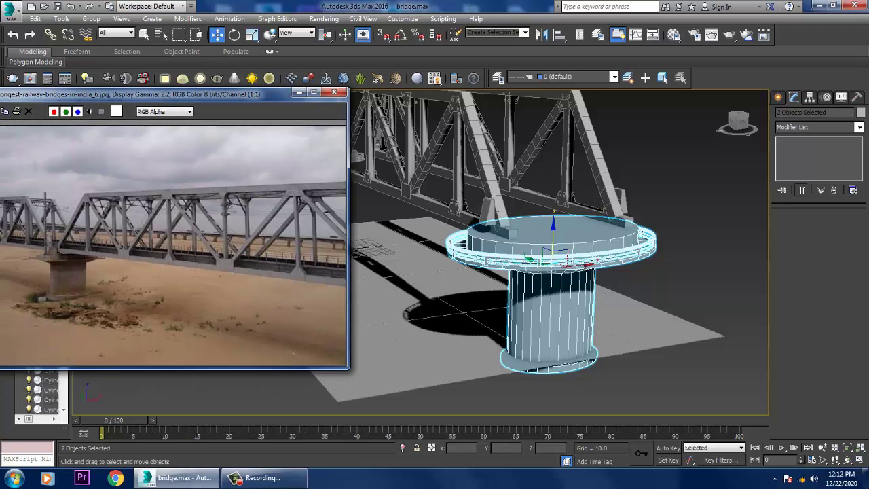
pyautogui.moveTo(203, 94); pyautogui.dragTo(189, 90)
pyautogui.keyDown('alt'); pyautogui.moveTo(543, 271); pyautogui.dragTo(581, 272, button='middle'); pyautogui.keyUp('alt')
pyautogui.moveTo(608, 219); pyautogui.dragTo(608, 225)
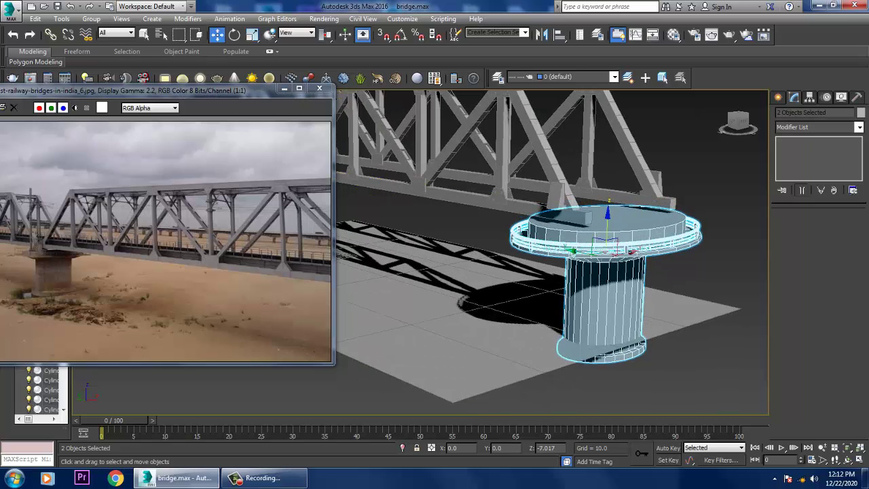
# Select the entire bridge, both trusses and both piers with railings, leaving out the ground plane.
pyautogui.click(686, 292)
pyautogui.scroll(-5, 686, 292)
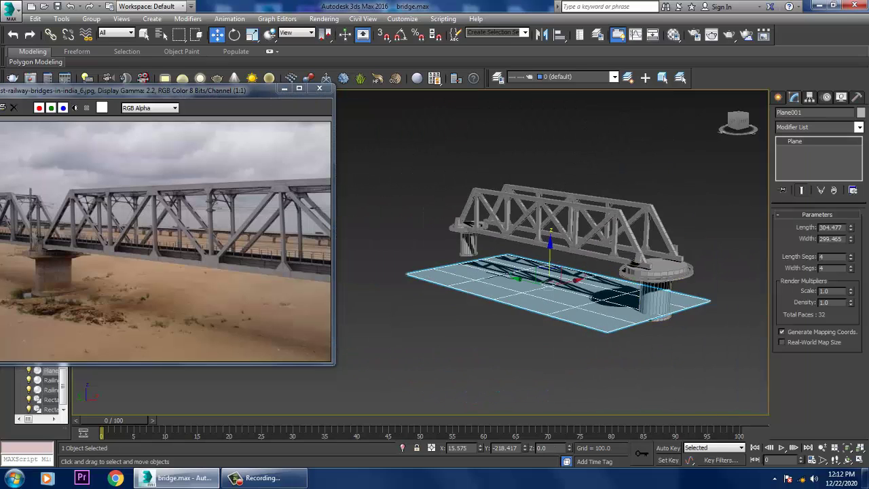
pyautogui.moveTo(448, 178); pyautogui.dragTo(710, 343)
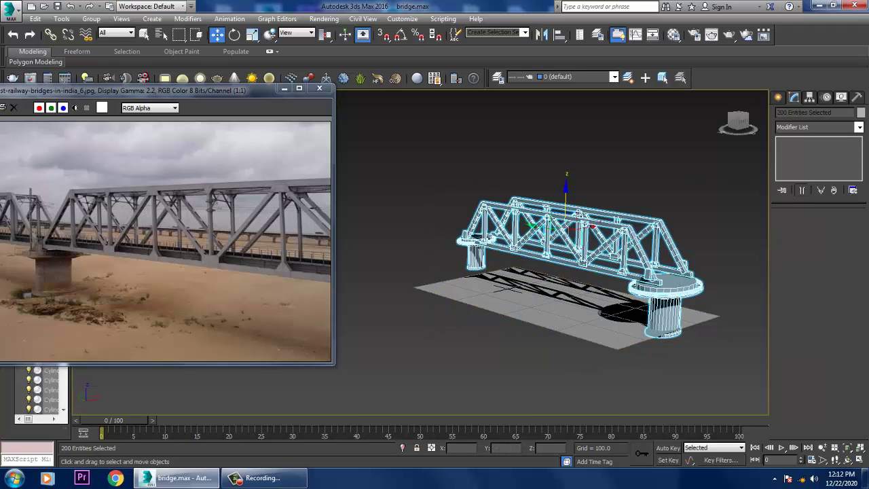
# Raise the entire bridge about 17 units along Z and delete the far pier together with its railing.
pyautogui.moveTo(608, 226); pyautogui.dragTo(608, 220)
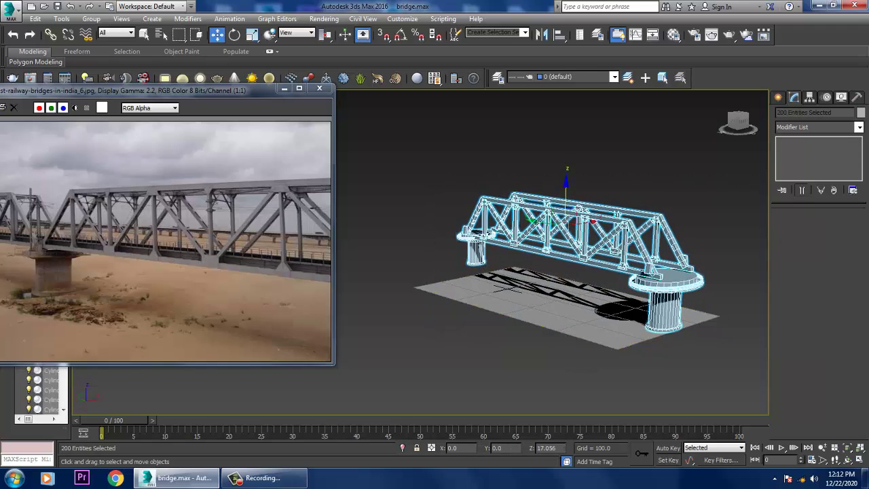
pyautogui.click(476, 252)
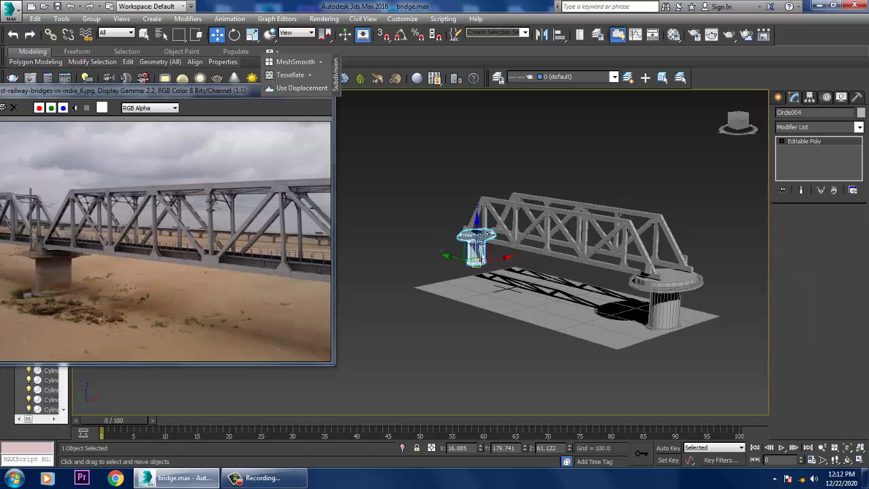
pyautogui.press('Delete')
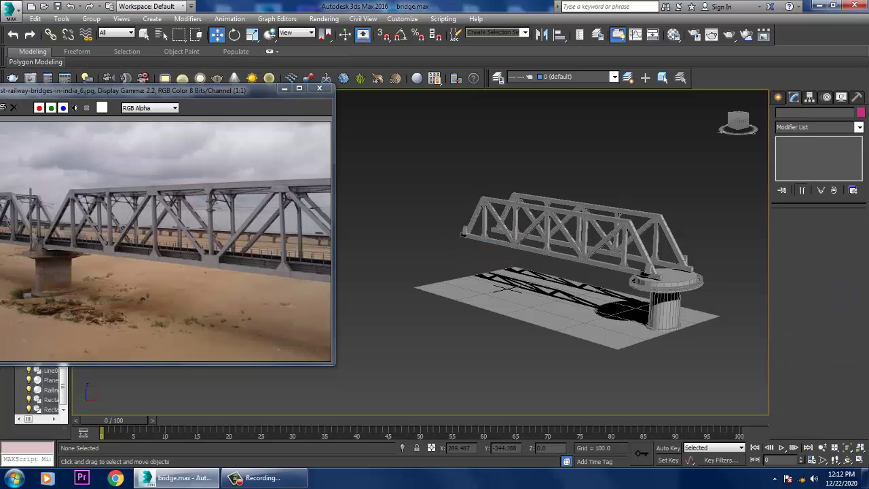
# Copy the near pier with its railing, leaving out the ground plane, to the far end of both trusses.
pyautogui.click(614, 281)
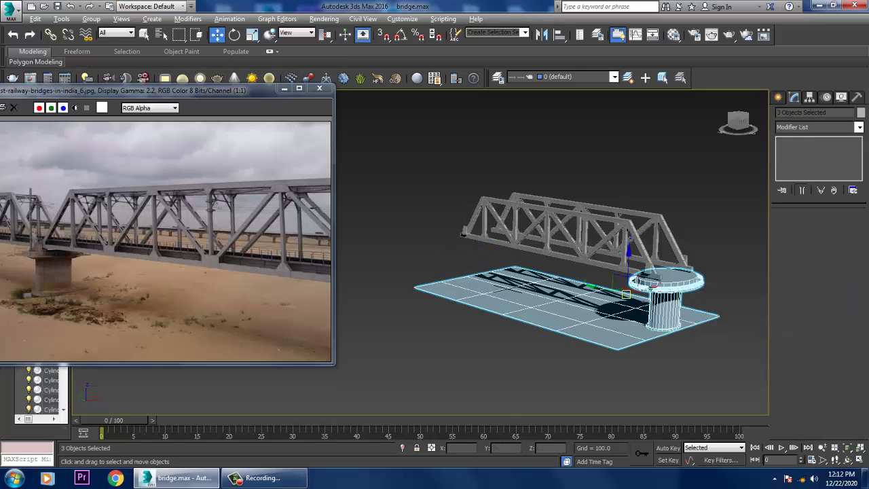
pyautogui.keyDown('alt'); pyautogui.moveTo(580, 404); pyautogui.dragTo(470, 303, button='middle'); pyautogui.keyUp('alt')
pyautogui.keyDown('shift'); pyautogui.moveTo(648, 288); pyautogui.dragTo(390, 259); pyautogui.keyUp('shift')
pyautogui.click(435, 284)
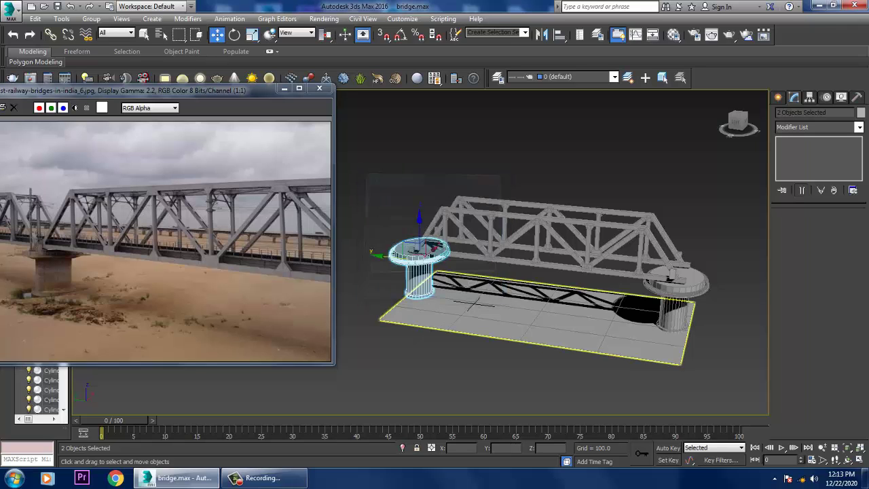
# Examine both piers and the truss members up close from several angles.
pyautogui.keyDown('alt'); pyautogui.moveTo(435, 299); pyautogui.dragTo(380, 292, button='middle'); pyautogui.keyUp('alt')
pyautogui.scroll(3, 476, 258)
pyautogui.keyDown('alt'); pyautogui.moveTo(476, 258); pyautogui.dragTo(490, 204, button='middle'); pyautogui.keyUp('alt')
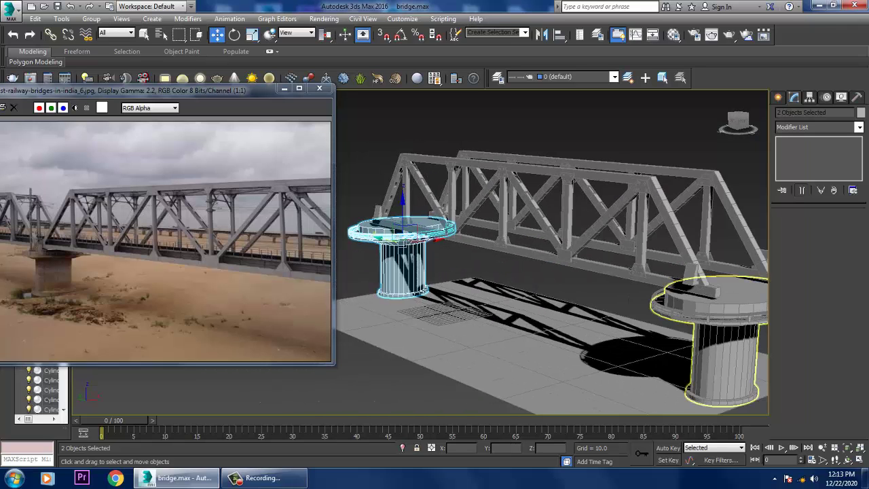
pyautogui.scroll(2, 490, 166)
pyautogui.scroll(-3, 491, 166)
pyautogui.scroll(4, 490, 165)
pyautogui.scroll(-6, 491, 166)
pyautogui.keyDown('alt'); pyautogui.moveTo(491, 166); pyautogui.dragTo(496, 177, button='middle'); pyautogui.keyUp('alt')
pyautogui.scroll(4, 496, 176)
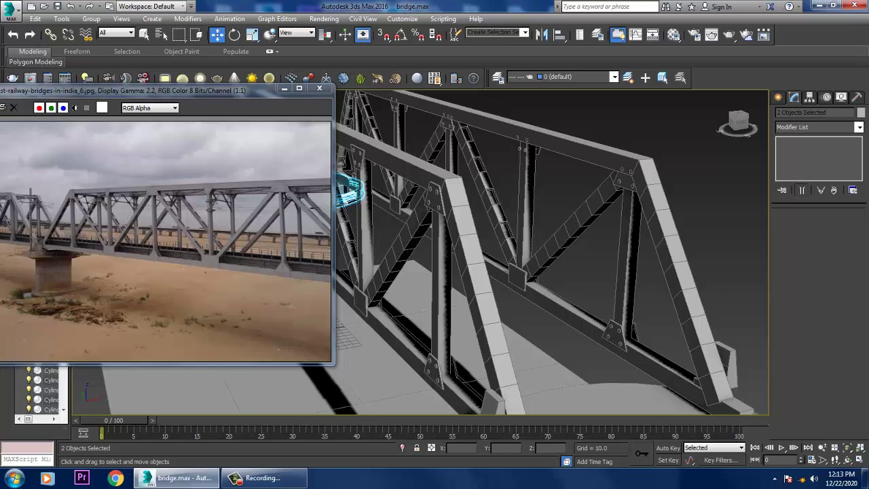
# Draw a straight line in the Top view from pier to pier, just inside the truss on the negative X side.
pyautogui.hotkey('alt', 'w')
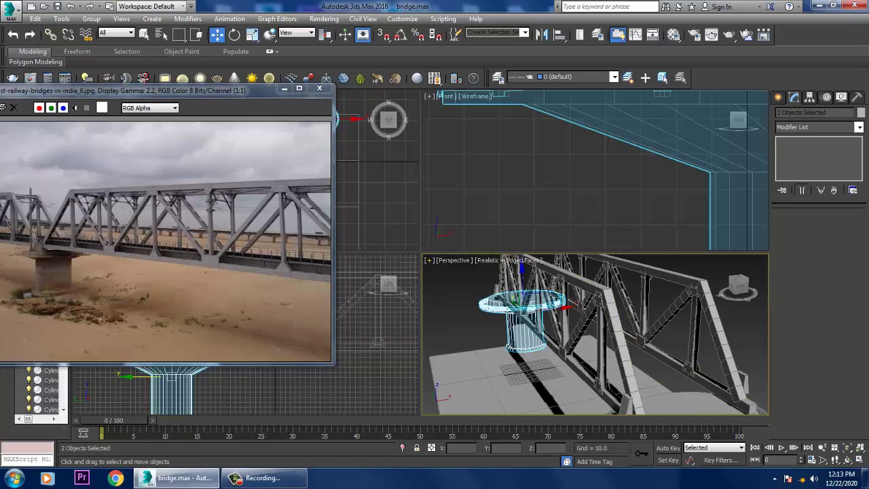
pyautogui.click(485, 387)
pyautogui.hotkey('alt', 'w')
pyautogui.scroll(-3, 552, 252)
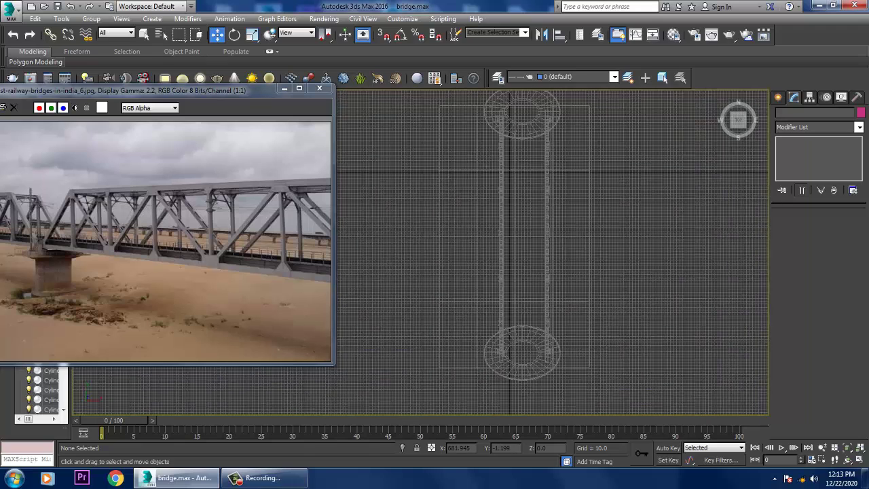
pyautogui.click(778, 97)
pyautogui.click(795, 114)
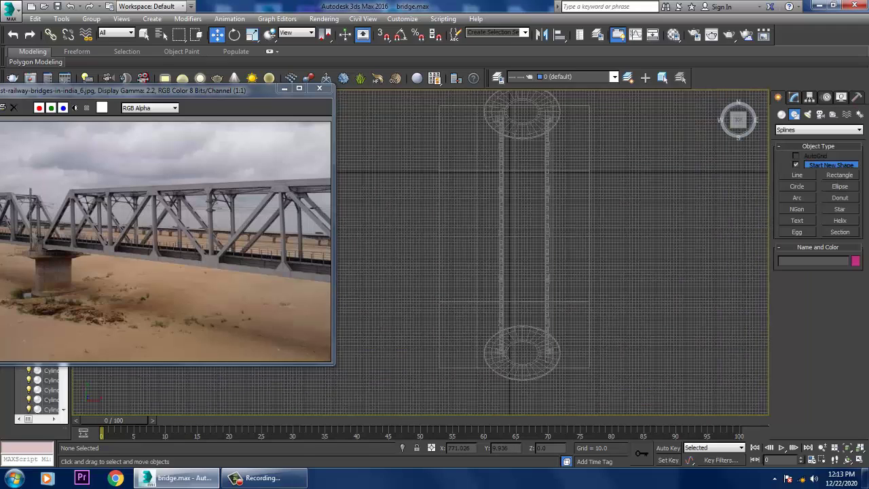
pyautogui.click(798, 175)
pyautogui.moveTo(508, 117); pyautogui.dragTo(508, 350)
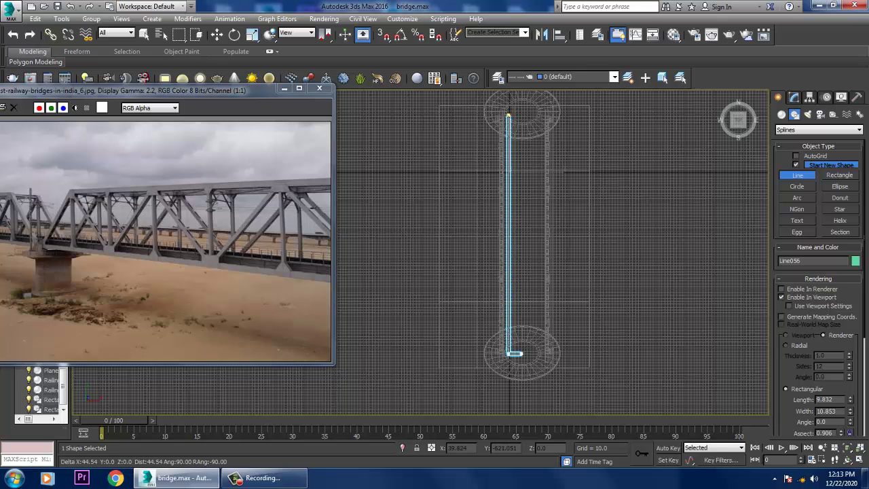
pyautogui.rightClick(515, 354)
# Raise the new line about 166 units along Z so its ends lie on the pier caps.
pyautogui.press('w')
pyautogui.hotkey('alt', 'w')
pyautogui.hotkey('alt', 'w')
pyautogui.scroll(-5, 550, 251)
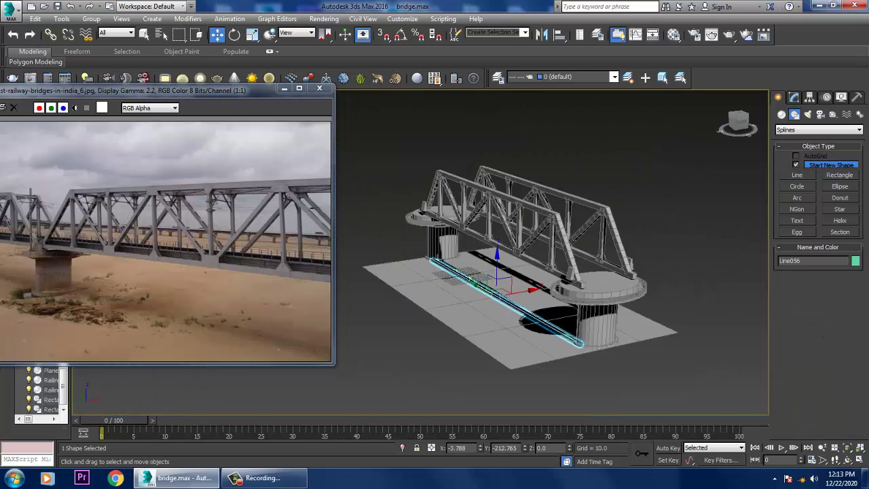
pyautogui.scroll(-3, 576, 292)
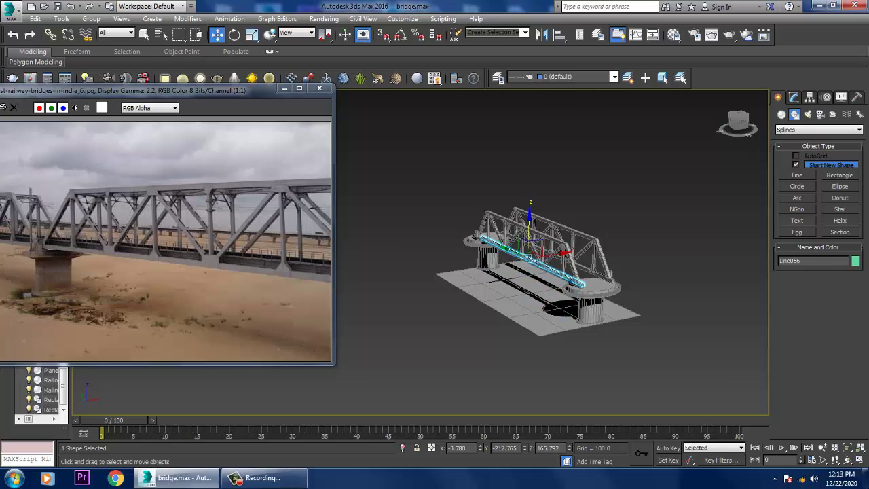
pyautogui.scroll(6, 523, 272)
pyautogui.keyDown('alt'); pyautogui.moveTo(544, 259); pyautogui.dragTo(625, 268, button='middle'); pyautogui.keyUp('alt')
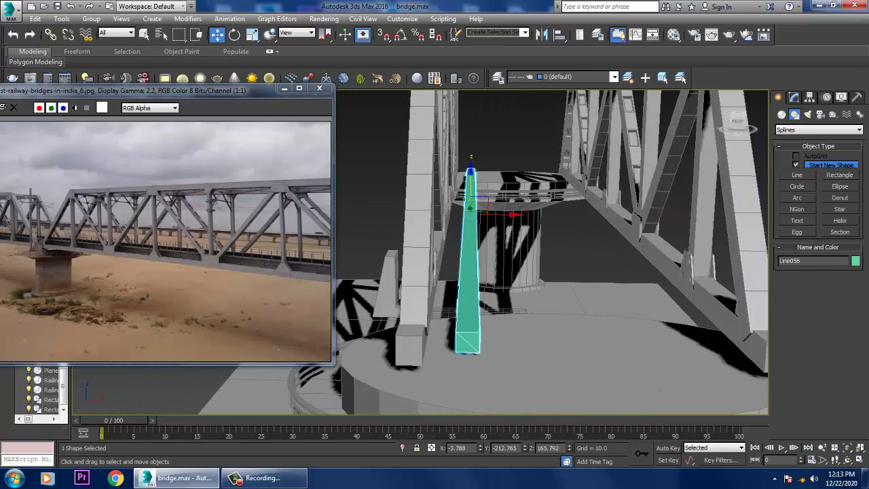
# Apply a Sweep modifier to the line spanning the two piers.
pyautogui.click(794, 98)
pyautogui.click(859, 127)
pyautogui.write('sweep')
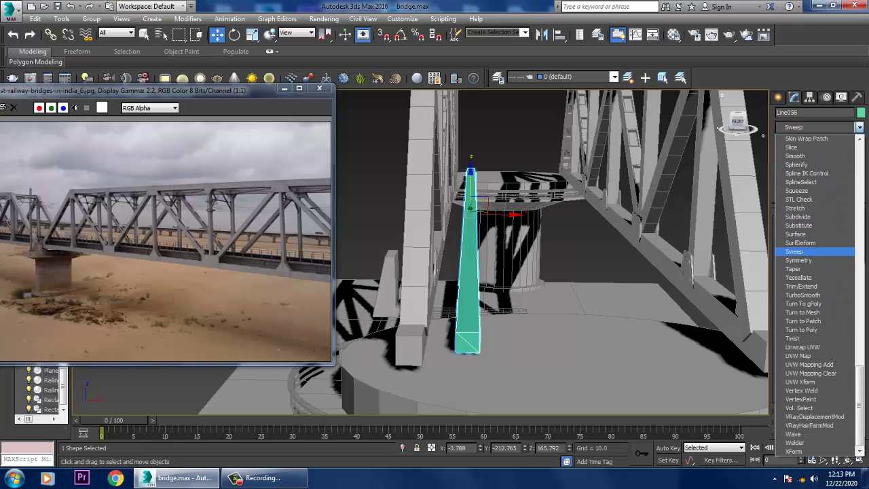
pyautogui.press('Return')
pyautogui.keyDown('alt'); pyautogui.moveTo(550, 258); pyautogui.dragTo(584, 231, button='middle'); pyautogui.keyUp('alt')
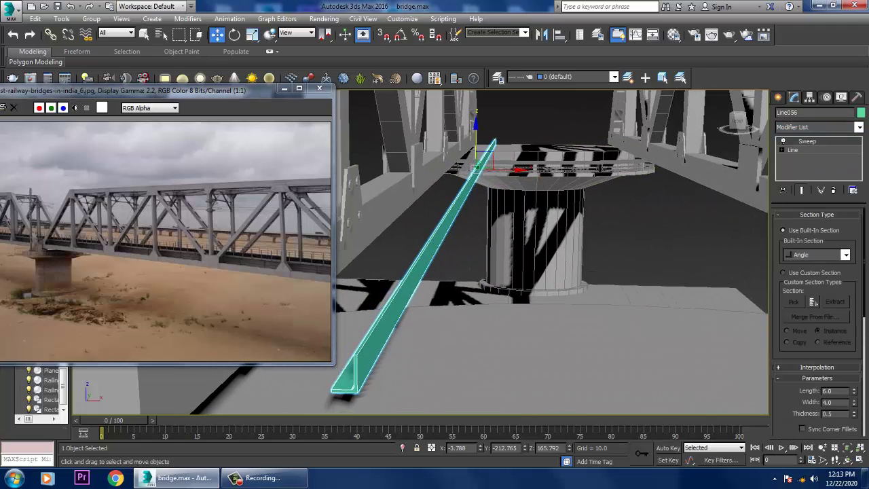
# Try a Tee section for the sweep with length 26.28 and width 16.68.
pyautogui.click(846, 254)
pyautogui.click(811, 316)
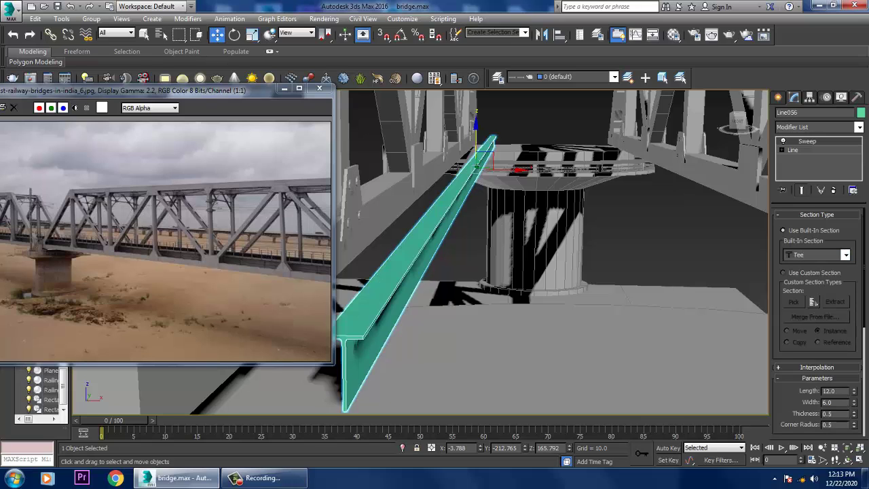
pyautogui.keyDown('alt'); pyautogui.moveTo(537, 231); pyautogui.dragTo(577, 214, button='middle'); pyautogui.keyUp('alt')
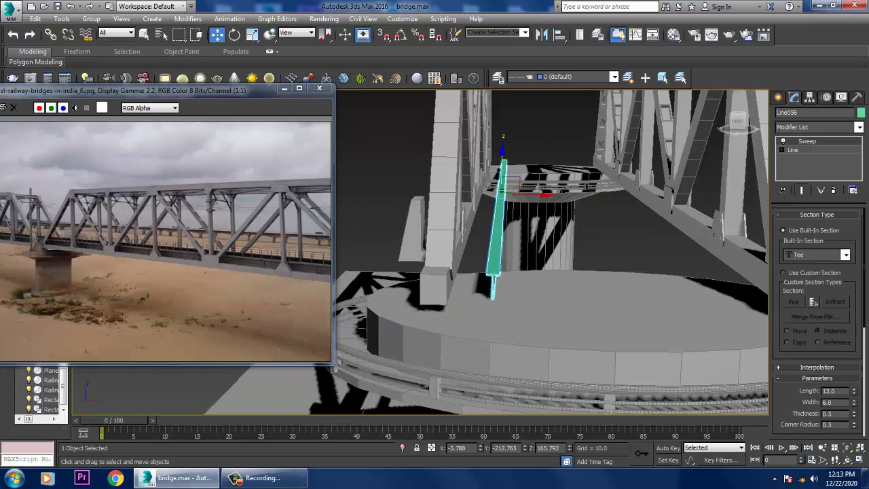
pyautogui.moveTo(855, 390)
pyautogui.mouseDown()
pyautogui.moveTo(855, 380)
pyautogui.moveTo(855, 392)
pyautogui.mouseUp()
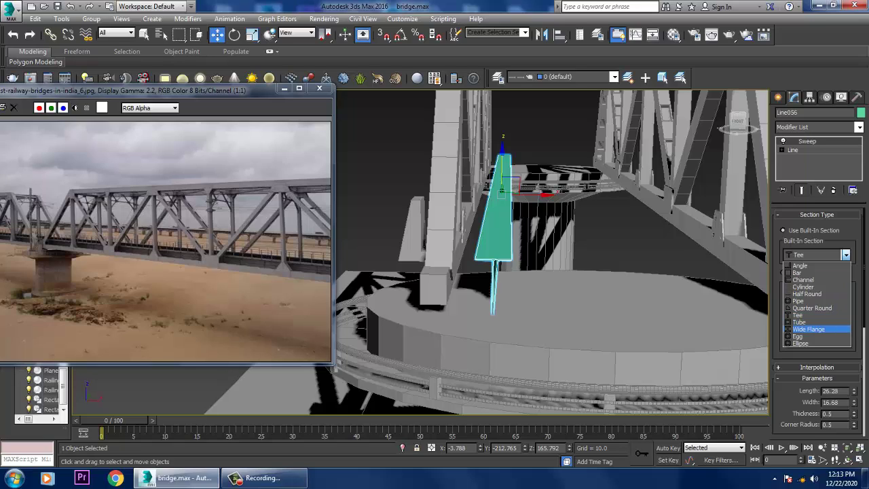
# Give the sweep a Wide Flange section with length 26.46, width 15.44, thickness 1.89 and corner radius 0.75.
pyautogui.click(809, 329)
pyautogui.moveTo(854, 391); pyautogui.dragTo(854, 394)
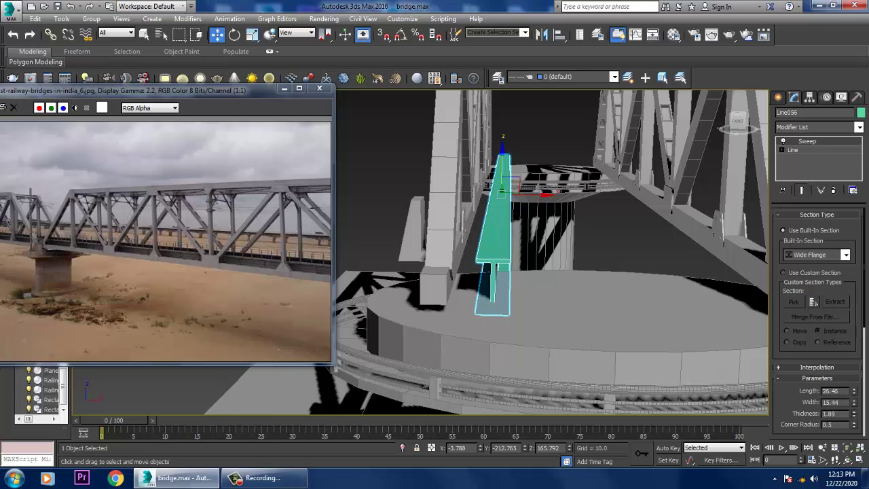
pyautogui.moveTo(855, 424); pyautogui.dragTo(854, 421)
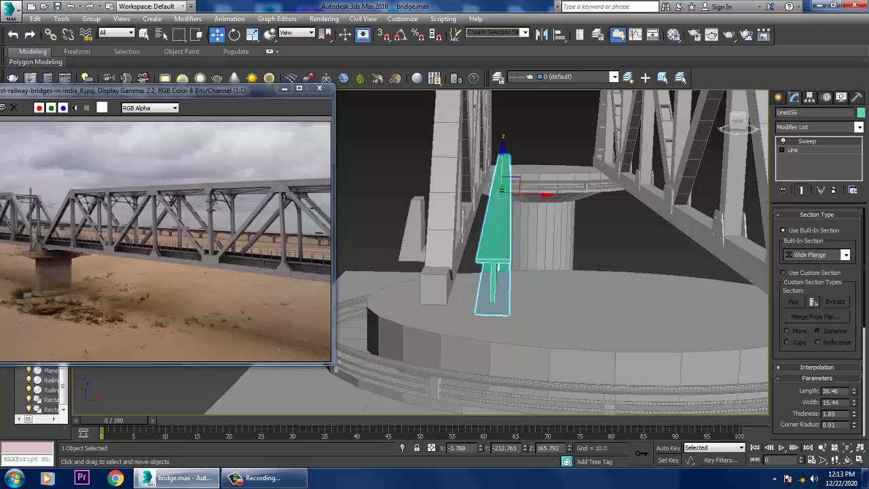
# Raise the beam about 6 units along Z and shift it about 11 units along negative X toward its truss.
pyautogui.moveTo(503, 163); pyautogui.dragTo(503, 157)
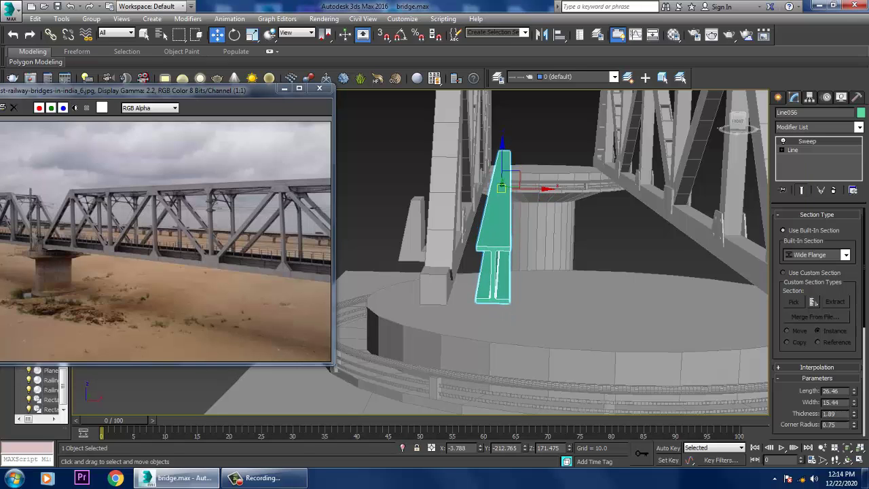
pyautogui.keyDown('alt'); pyautogui.moveTo(554, 251); pyautogui.dragTo(421, 234, button='middle'); pyautogui.keyUp('alt')
pyautogui.keyDown('alt'); pyautogui.moveTo(543, 231); pyautogui.dragTo(526, 221, button='middle'); pyautogui.keyUp('alt')
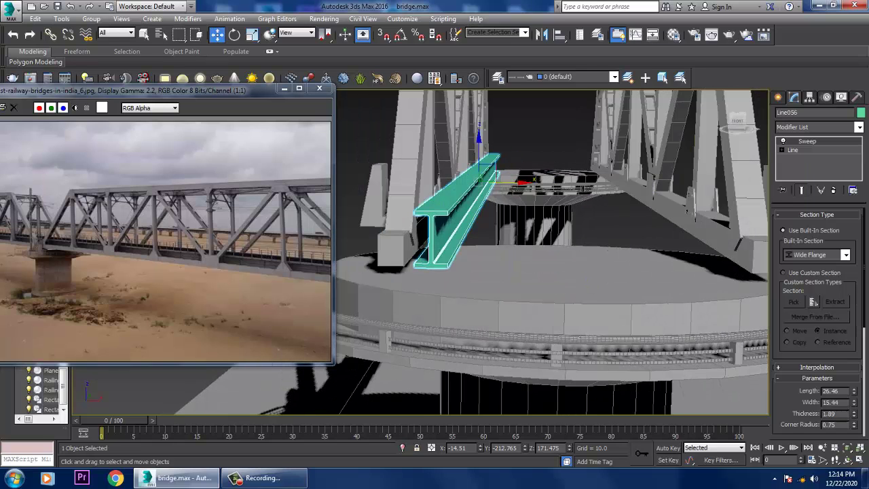
# Copy the wide-flange beam about 138 units along X so the copy runs beside the opposite truss.
pyautogui.keyDown('shift'); pyautogui.moveTo(489, 174); pyautogui.dragTo(635, 170); pyautogui.keyUp('shift')
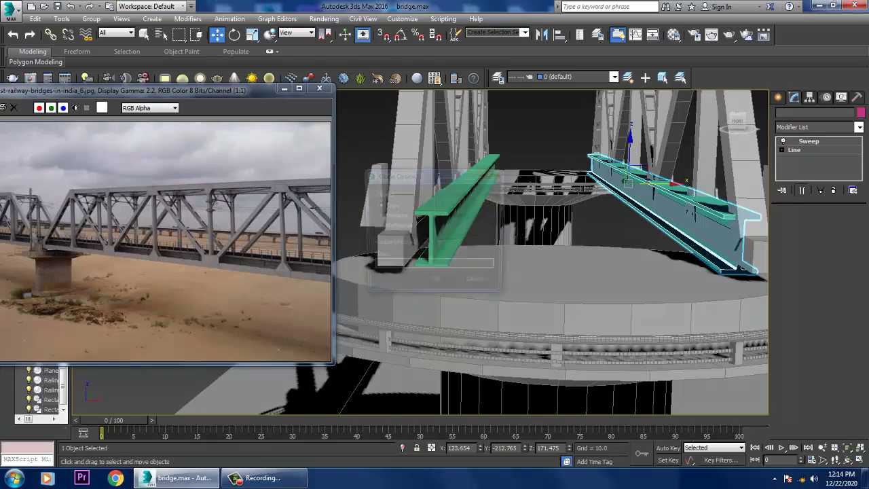
pyautogui.click(434, 284)
pyautogui.moveTo(475, 285)
pyautogui.keyDown('alt'); pyautogui.mouseDown(button='middle')
pyautogui.moveTo(529, 258)
pyautogui.moveTo(557, 231)
pyautogui.mouseUp(button='middle'); pyautogui.keyUp('alt')
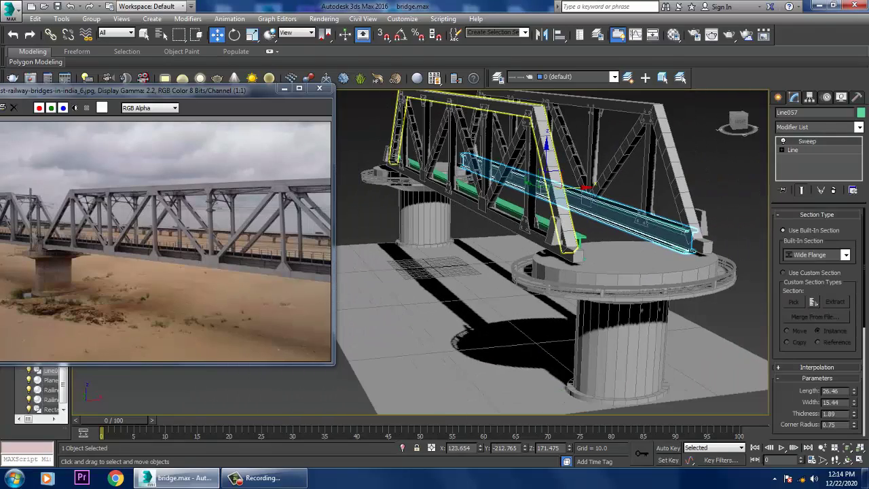
# Copy the second beam about 23 units up along Z and reduce the copy to a bare line without Sweep or viewport thickness.
pyautogui.hotkey('alt', 'w')
pyautogui.keyDown('alt'); pyautogui.moveTo(597, 333); pyautogui.dragTo(544, 306, button='middle'); pyautogui.keyUp('alt')
pyautogui.hotkey('alt', 'w')
pyautogui.keyDown('alt'); pyautogui.moveTo(550, 251); pyautogui.dragTo(530, 255, button='middle'); pyautogui.keyUp('alt')
pyautogui.moveTo(542, 188); pyautogui.dragTo(534, 167)
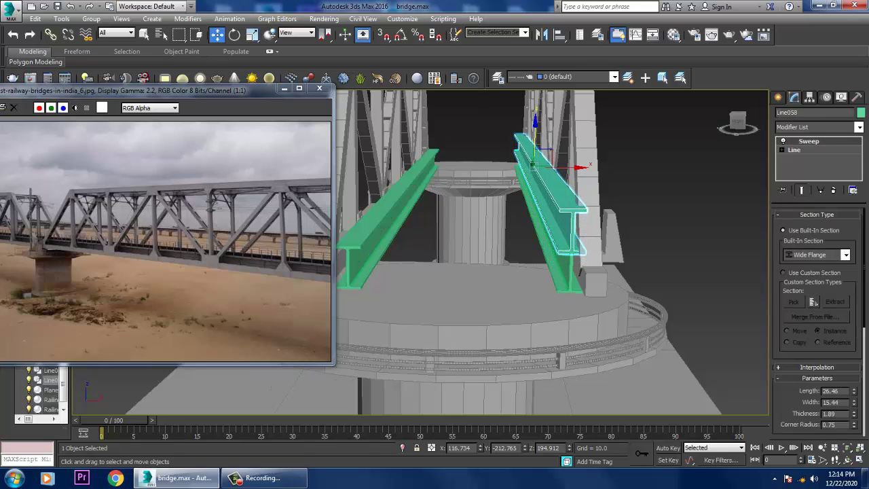
pyautogui.click(435, 285)
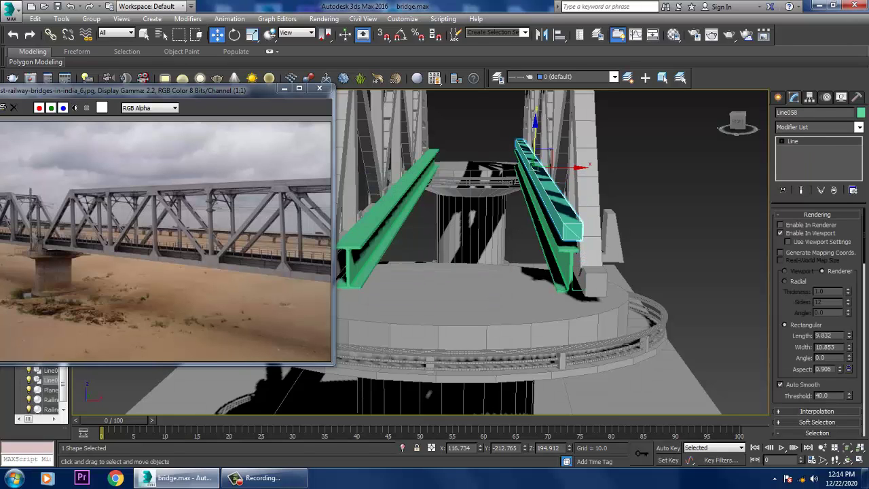
pyautogui.click(781, 233)
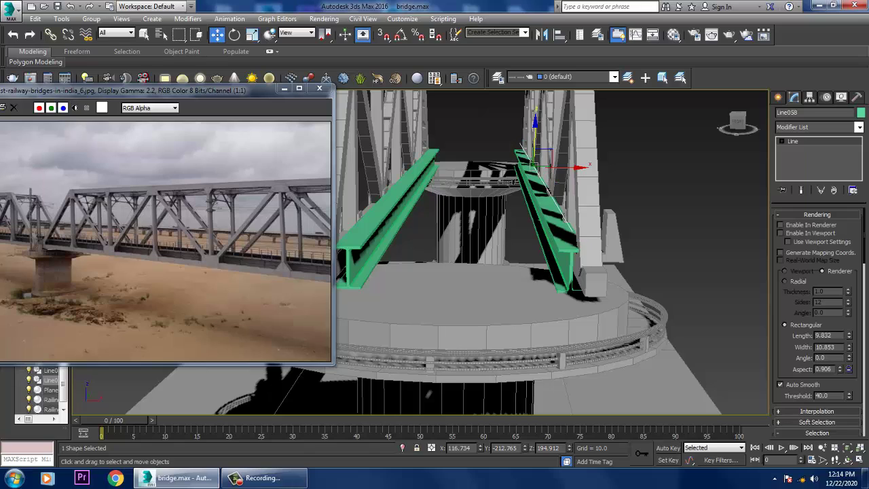
# Create an AEC Extended railing about 336 units long and 20 units high in the open area in front of the bridge.
pyautogui.click(779, 97)
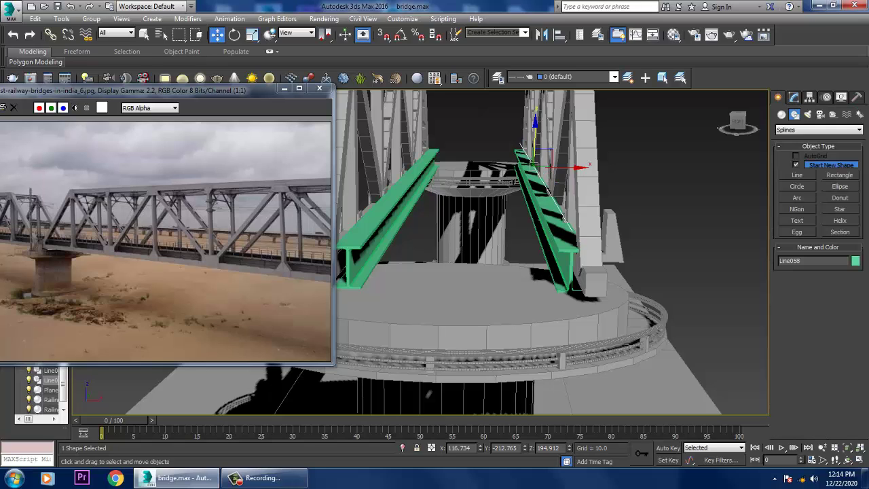
pyautogui.click(782, 114)
pyautogui.click(819, 130)
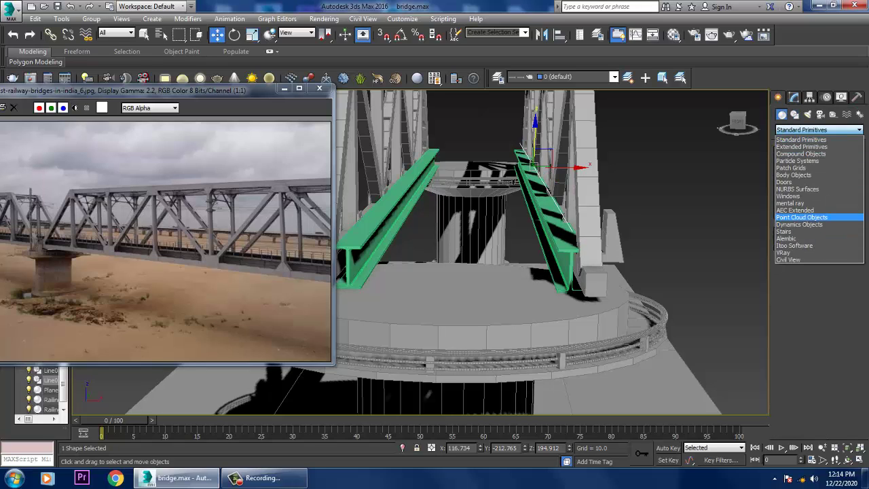
pyautogui.click(795, 209)
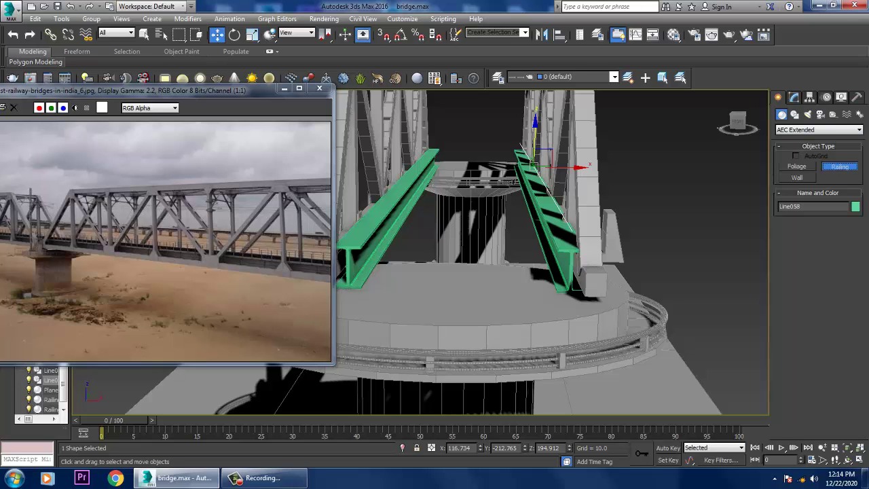
pyautogui.scroll(-8, 550, 251)
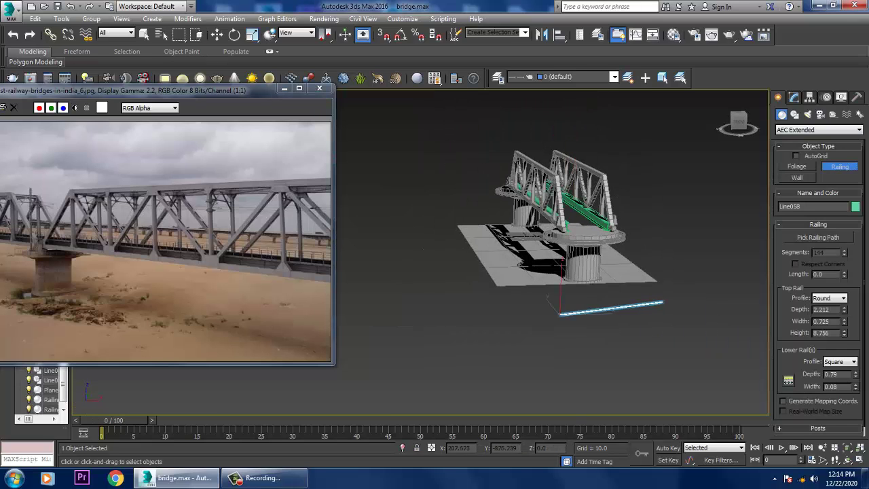
pyautogui.moveTo(561, 314); pyautogui.dragTo(674, 307)
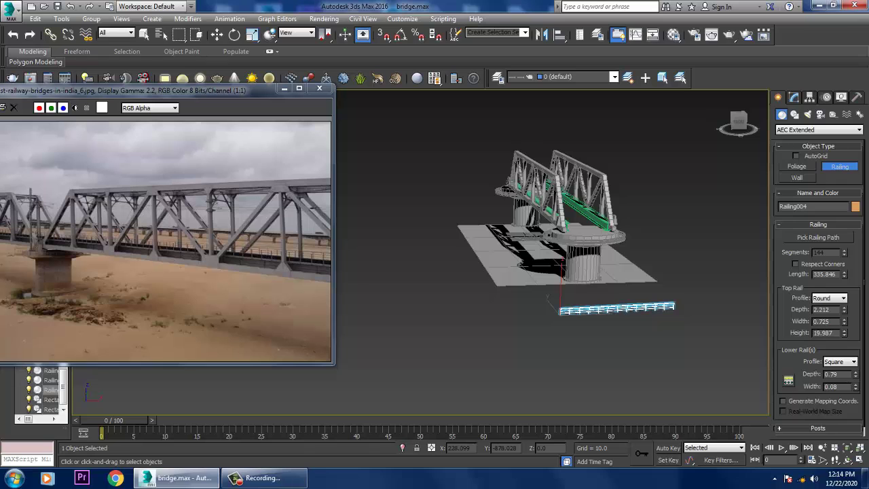
pyautogui.press('w')
# Set the bare line above the second beam as the railing's path so the railing runs along it.
pyautogui.scroll(5, 611, 299)
pyautogui.keyDown('alt'); pyautogui.moveTo(611, 204); pyautogui.dragTo(722, 95, button='middle'); pyautogui.keyUp('alt')
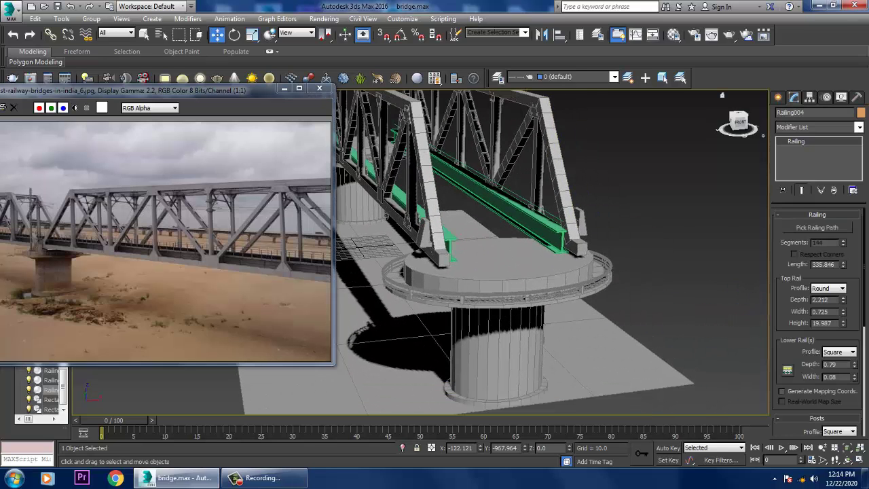
pyautogui.click(818, 228)
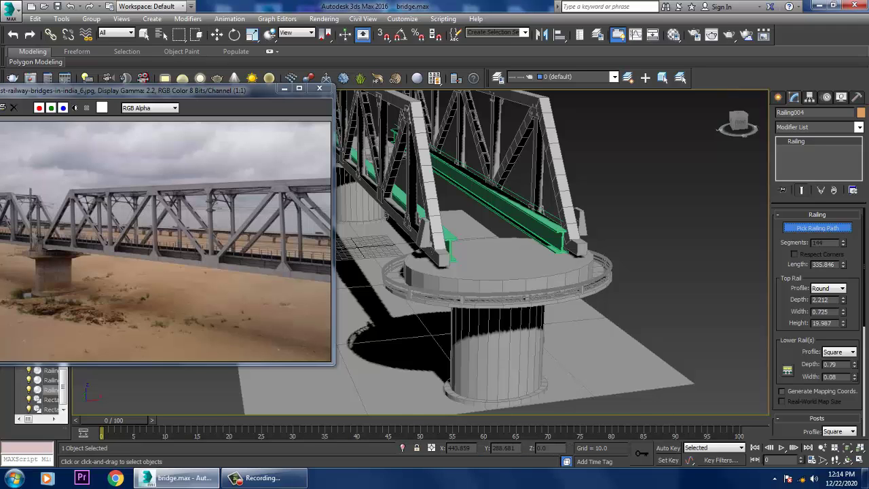
pyautogui.click(502, 197)
pyautogui.press('w')
pyautogui.keyDown('alt'); pyautogui.moveTo(476, 272); pyautogui.dragTo(536, 244, button='middle'); pyautogui.keyUp('alt')
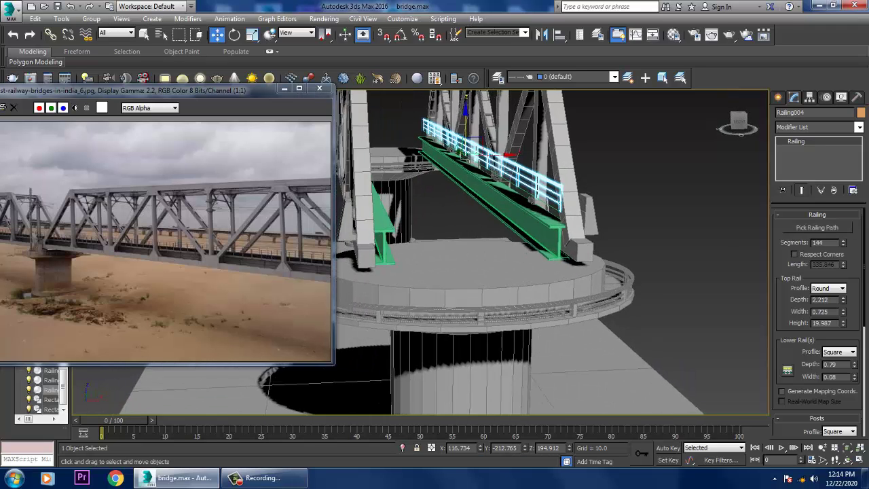
# Lower the railing about 13 units along Z onto the beam's top flange.
pyautogui.scroll(3, 536, 244)
pyautogui.moveTo(461, 102); pyautogui.dragTo(461, 113)
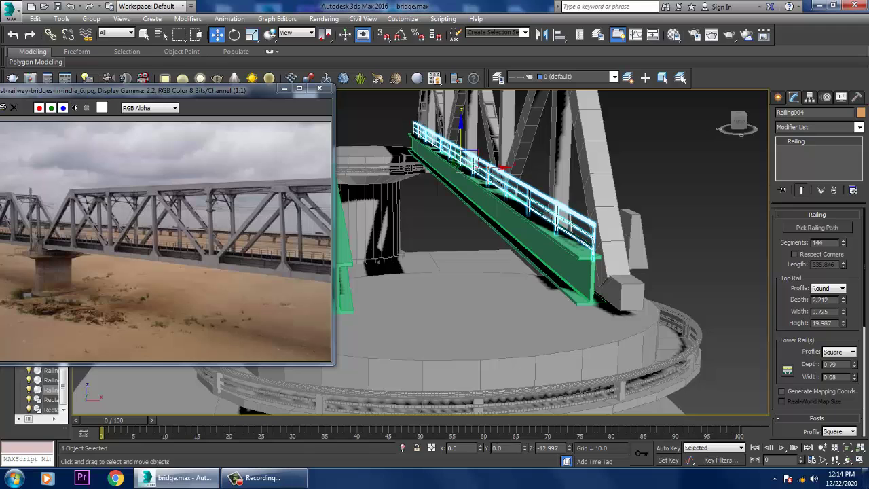
pyautogui.keyDown('alt'); pyautogui.moveTo(537, 245); pyautogui.dragTo(482, 245, button='middle'); pyautogui.keyUp('alt')
pyautogui.scroll(4, 512, 243)
pyautogui.scroll(-3, 482, 245)
pyautogui.hotkey('alt', 'w')
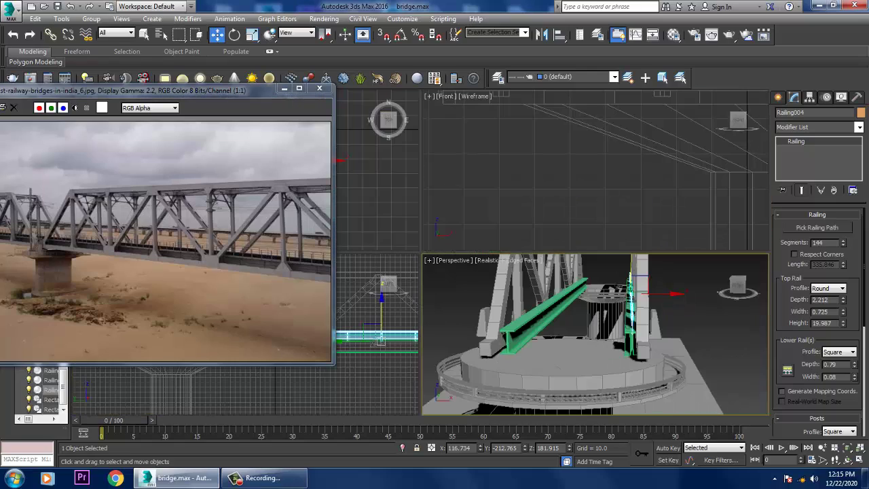
pyautogui.hotkey('alt', 'w')
pyautogui.scroll(-4, 530, 245)
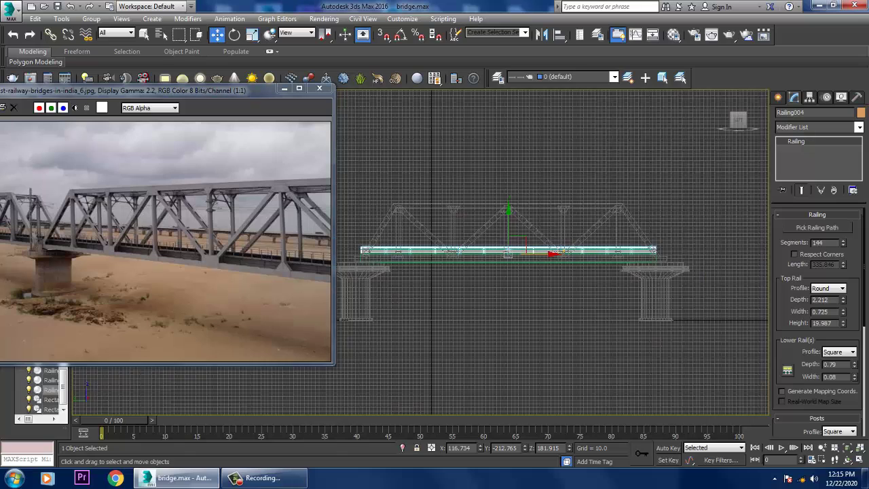
pyautogui.hotkey('alt', 'w')
pyautogui.hotkey('alt', 'w')
pyautogui.scroll(2, 523, 251)
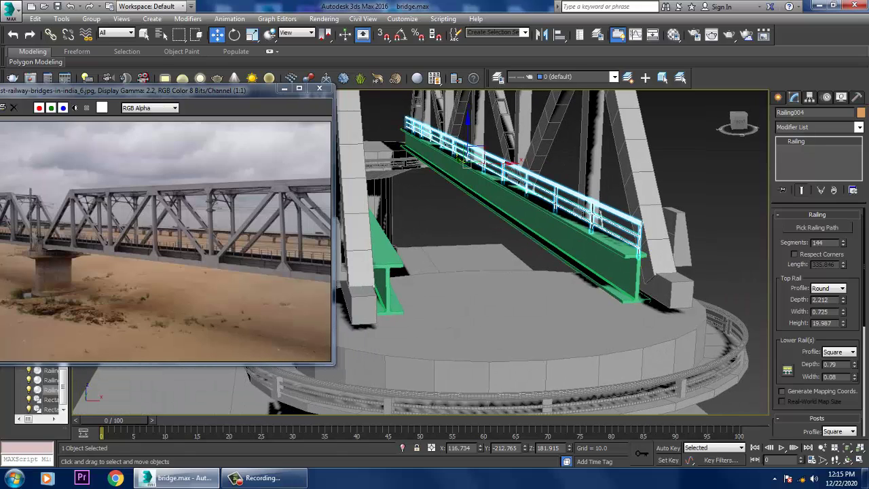
pyautogui.moveTo(467, 158); pyautogui.dragTo(462, 159)
# Copy the railing about 133 units along negative X onto the opposite beam.
pyautogui.keyDown('alt'); pyautogui.moveTo(248, 376); pyautogui.dragTo(156, 374, button='middle'); pyautogui.keyUp('alt')
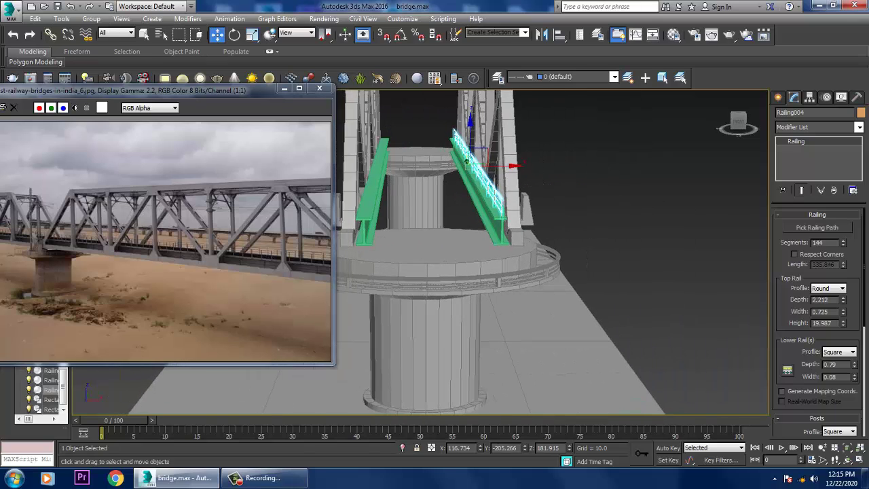
pyautogui.keyDown('shift'); pyautogui.moveTo(469, 158); pyautogui.dragTo(379, 162); pyautogui.keyUp('shift')
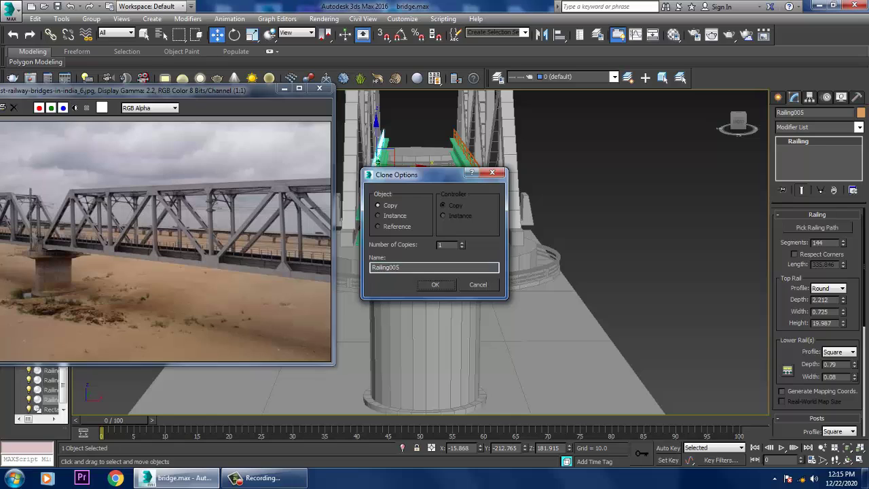
pyautogui.click(435, 284)
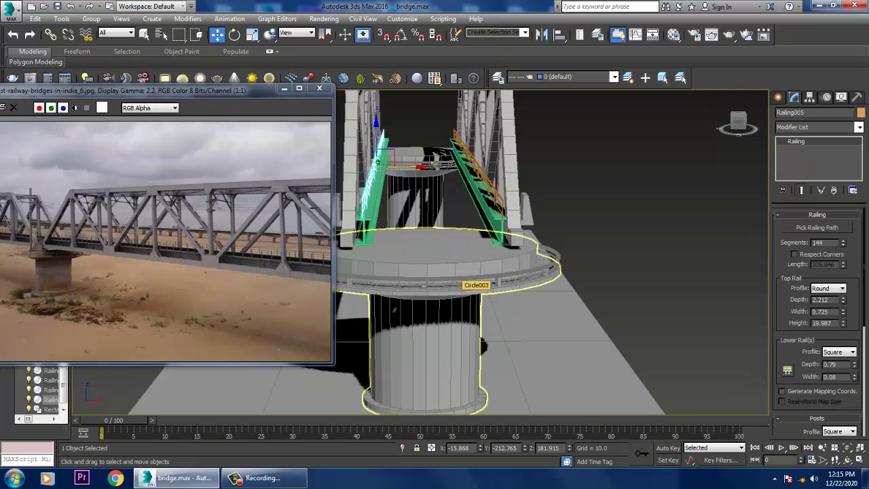
# Create a deck box about 828 units long and 124 units wide between the two beams, spanning from pier to pier.
pyautogui.hotkey('alt', 'w')
pyautogui.click(646, 169)
pyautogui.hotkey('alt', 'w')
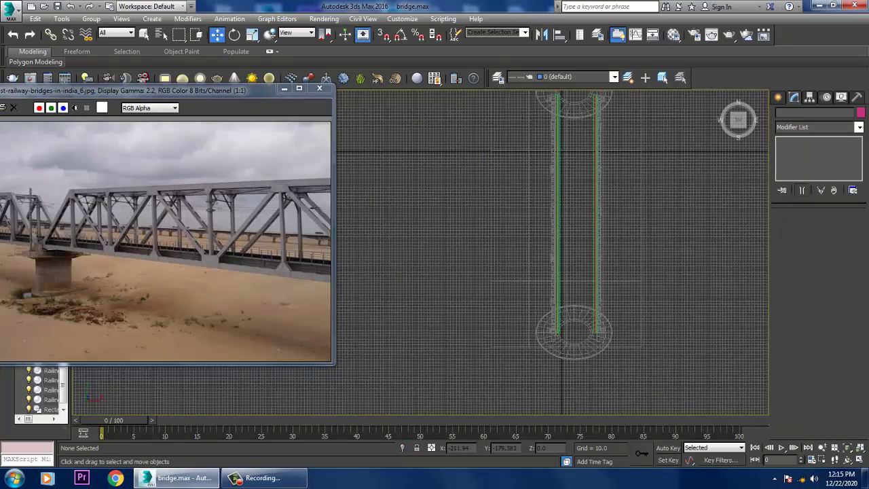
pyautogui.click(778, 97)
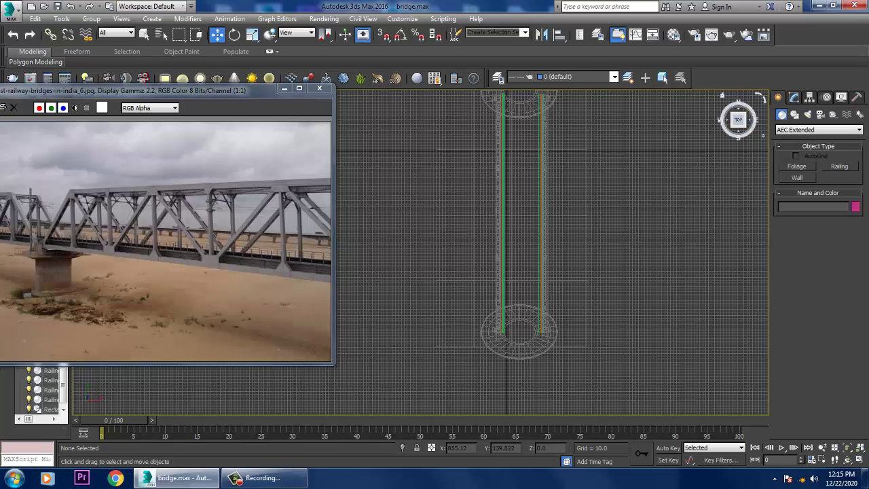
pyautogui.click(820, 129)
pyautogui.click(811, 139)
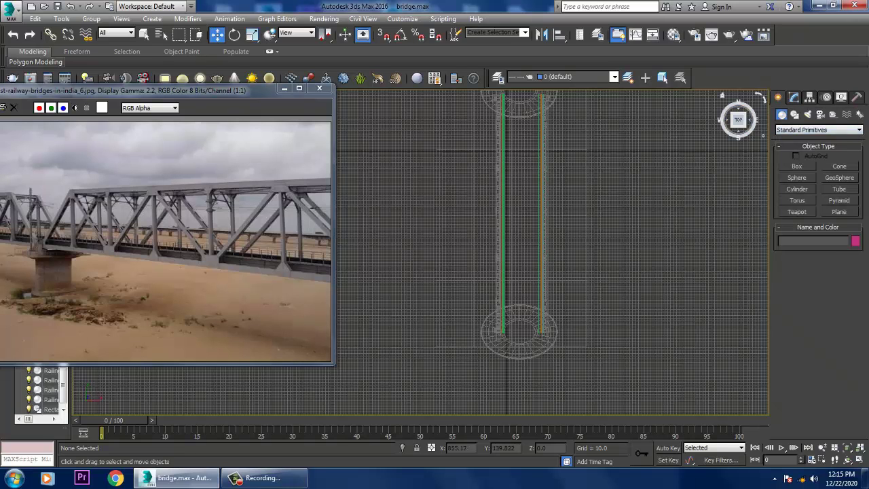
pyautogui.click(797, 166)
pyautogui.moveTo(543, 238); pyautogui.dragTo(491, 257, button='middle')
pyautogui.moveTo(451, 113); pyautogui.dragTo(487, 358)
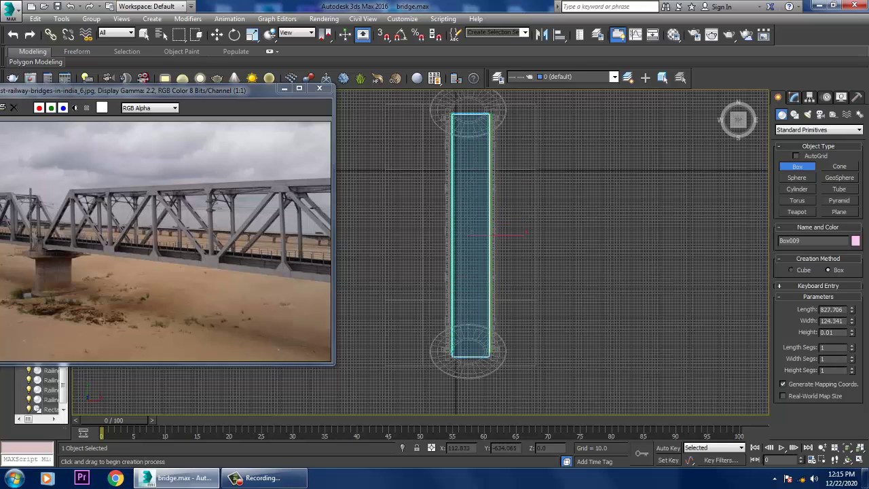
# Raise the deck box 173 units along Z so it lies between the railings.
pyautogui.press('w')
pyautogui.hotkey('alt', 'w')
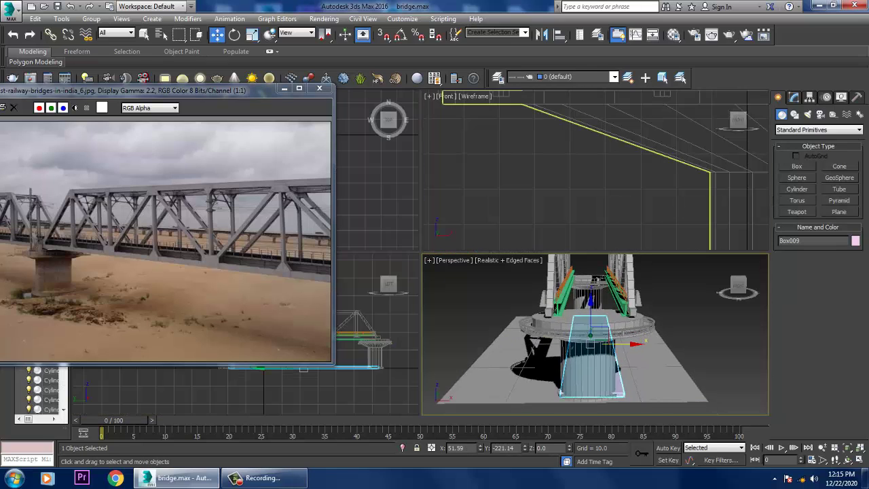
pyautogui.hotkey('alt', 'w')
pyautogui.scroll(1, 360, 170)
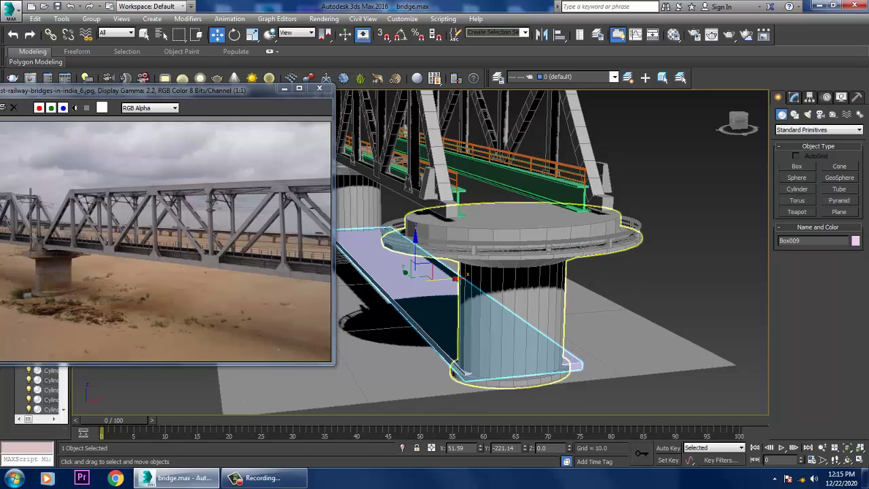
pyautogui.moveTo(415, 241); pyautogui.dragTo(415, 130)
pyautogui.keyDown('alt'); pyautogui.moveTo(415, 130); pyautogui.dragTo(394, 130, button='middle'); pyautogui.keyUp('alt')
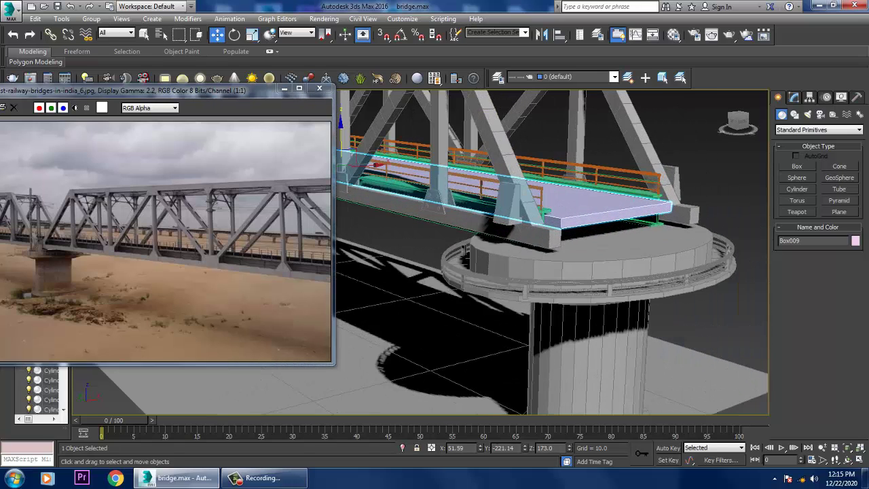
# Create a support box about 16 units long, 94 wide and 11 high across the near pier, between the beam ends.
pyautogui.hotkey('alt', 'w')
pyautogui.click(395, 130)
pyautogui.hotkey('alt', 'w')
pyautogui.moveTo(599, 385); pyautogui.dragTo(644, 273, button='middle')
pyautogui.click(797, 166)
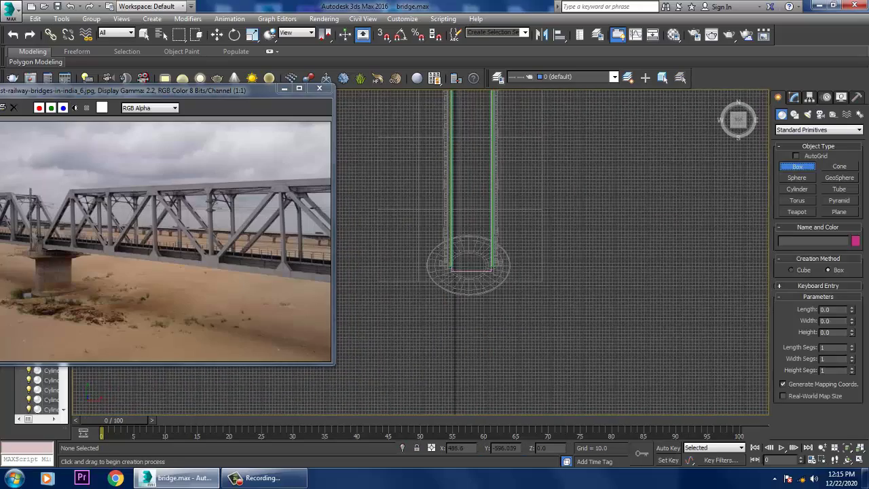
pyautogui.scroll(7, 461, 271)
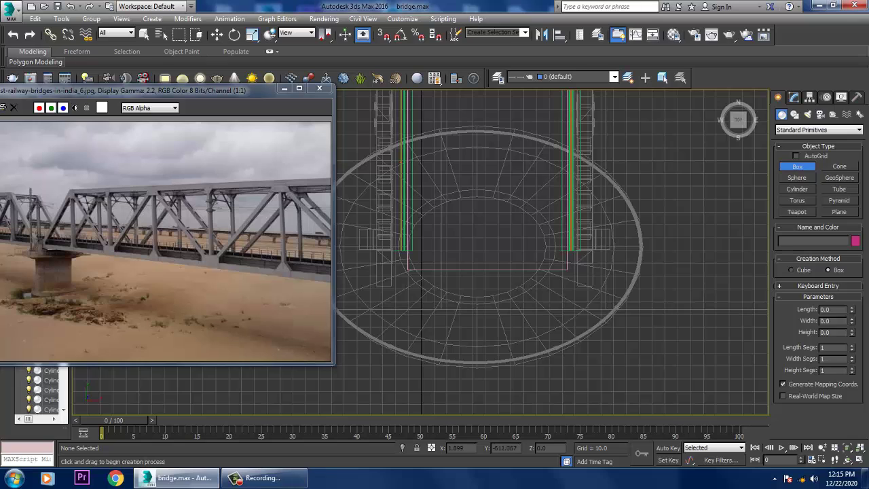
pyautogui.hotkey('alt', 'w')
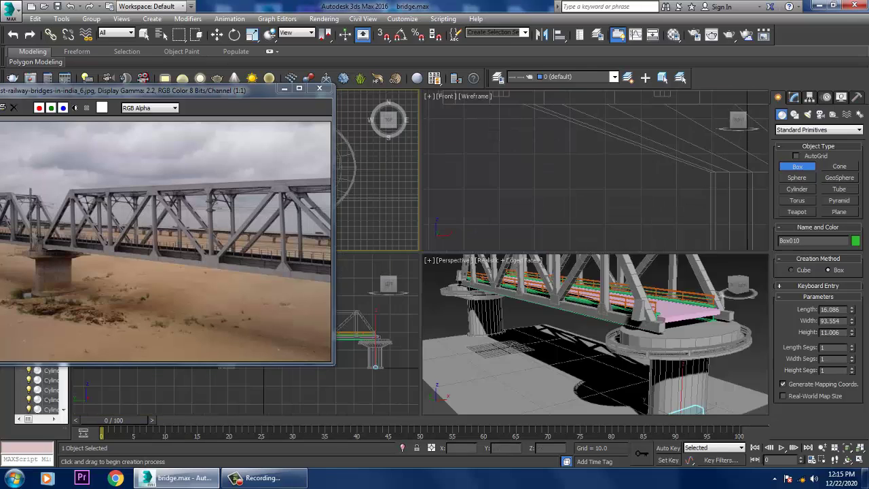
pyautogui.hotkey('alt', 'w')
pyautogui.scroll(-6, 552, 251)
# Raise the support box about 153 units along Z so it sits on the pier beneath the deck's end.
pyautogui.press('w')
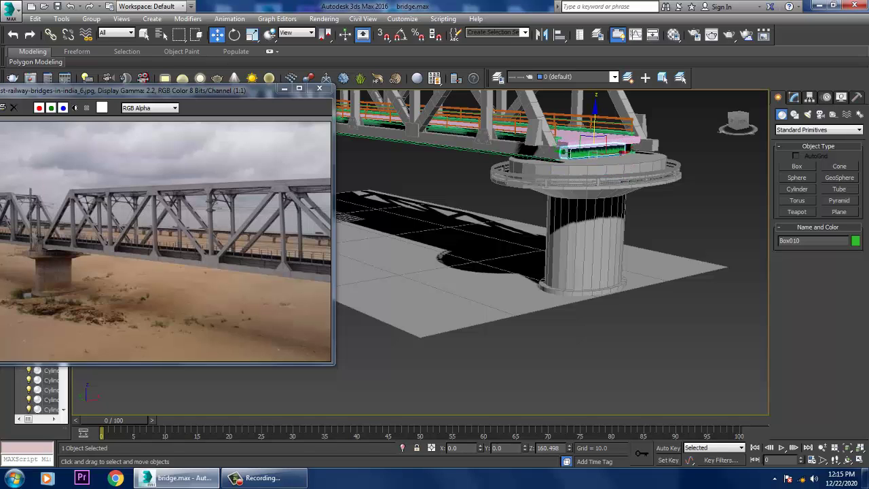
pyautogui.press('z')
pyautogui.press('r')
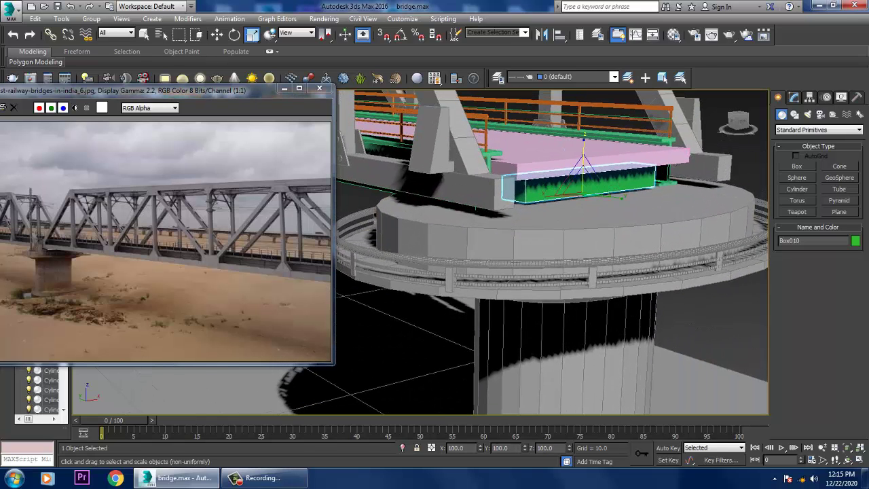
pyautogui.press('w')
pyautogui.moveTo(583, 153); pyautogui.dragTo(583, 169)
# Scale the deck box along Z to about 44% of its thickness.
pyautogui.click(583, 167)
pyautogui.press('r')
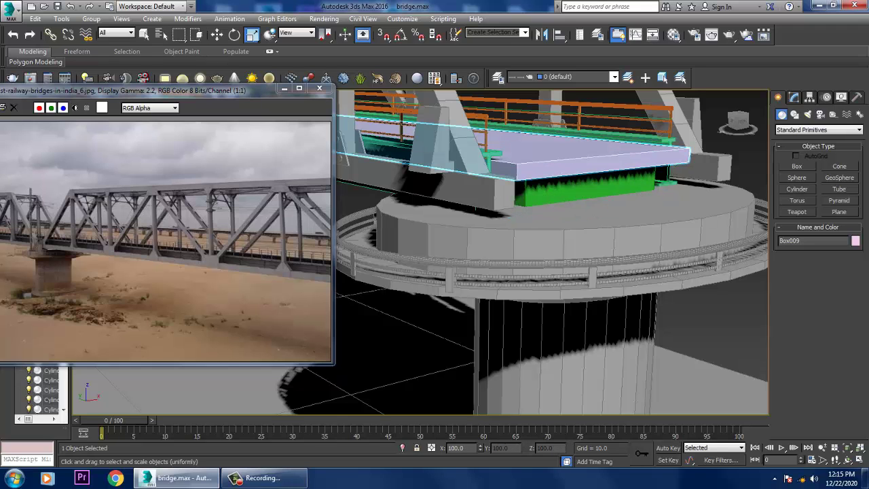
pyautogui.scroll(-5, 433, 236)
pyautogui.press('r')
pyautogui.scroll(6, 433, 237)
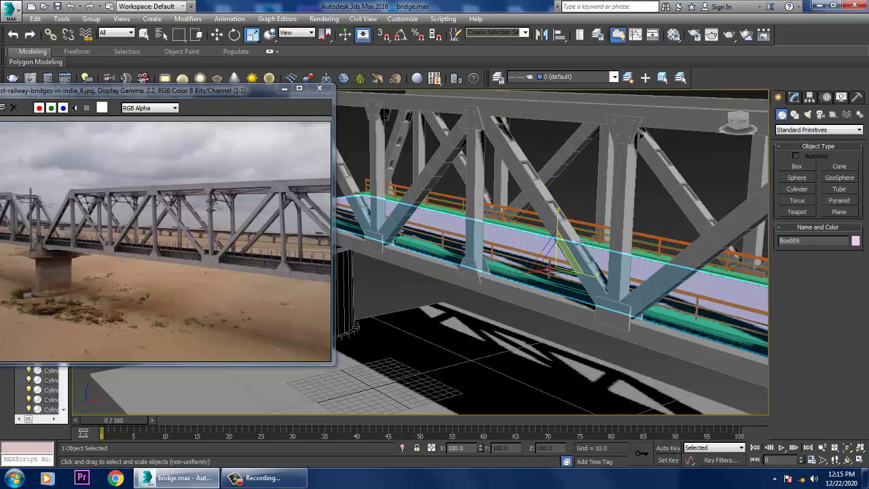
pyautogui.press('r')
pyautogui.scroll(5, 551, 253)
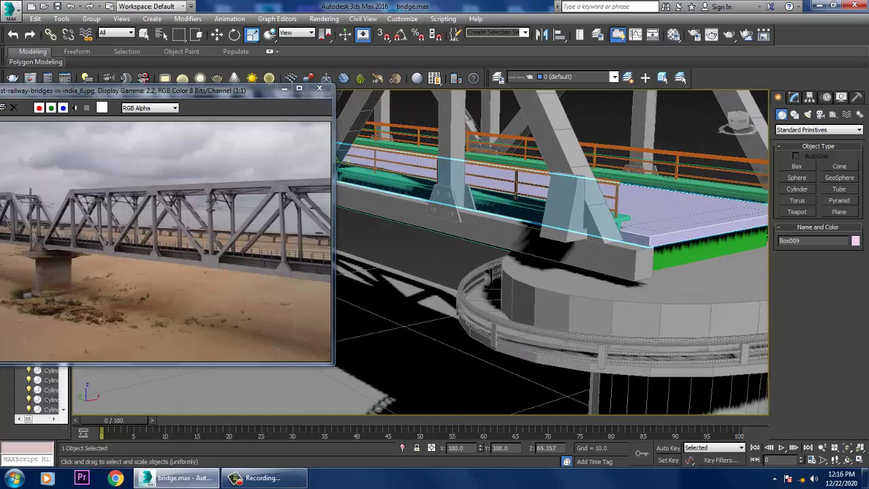
pyautogui.scroll(-3, 529, 252)
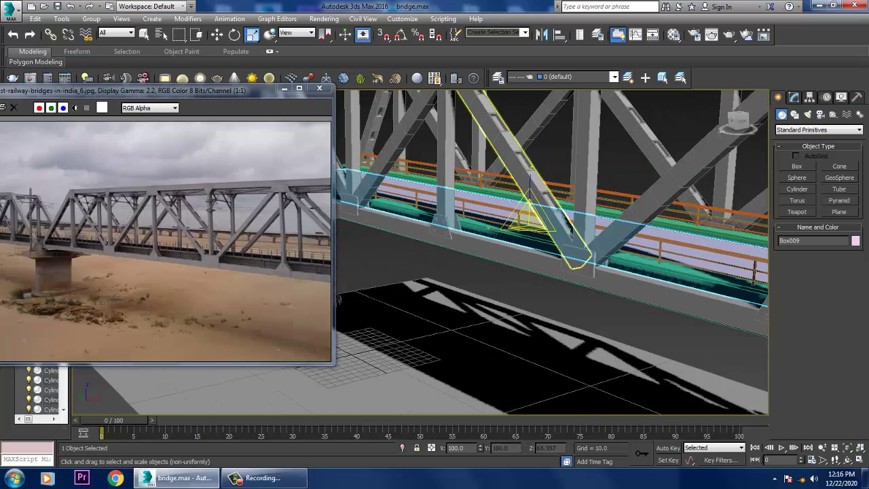
pyautogui.press('r')
pyautogui.scroll(5, 530, 251)
pyautogui.press('r')
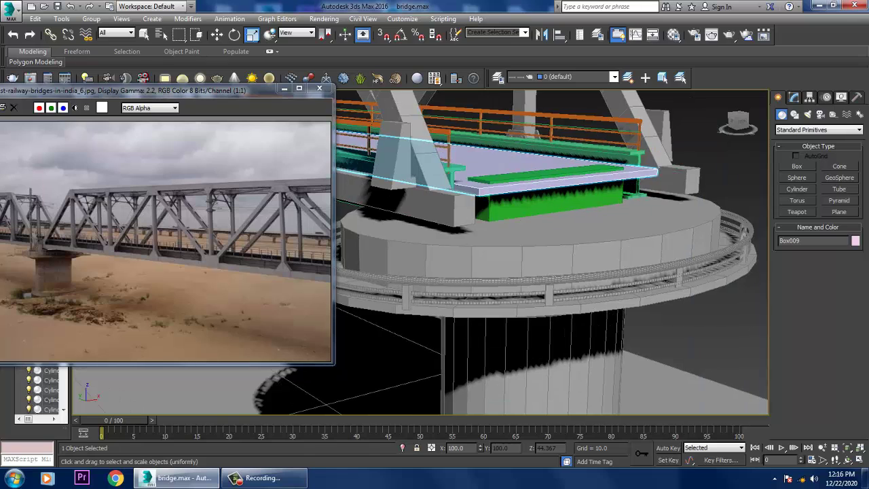
# Scale the green support box along Z to about 88% so its top stays beneath the thinned deck.
pyautogui.keyDown('alt'); pyautogui.moveTo(543, 272); pyautogui.dragTo(584, 265, button='middle'); pyautogui.keyUp('alt')
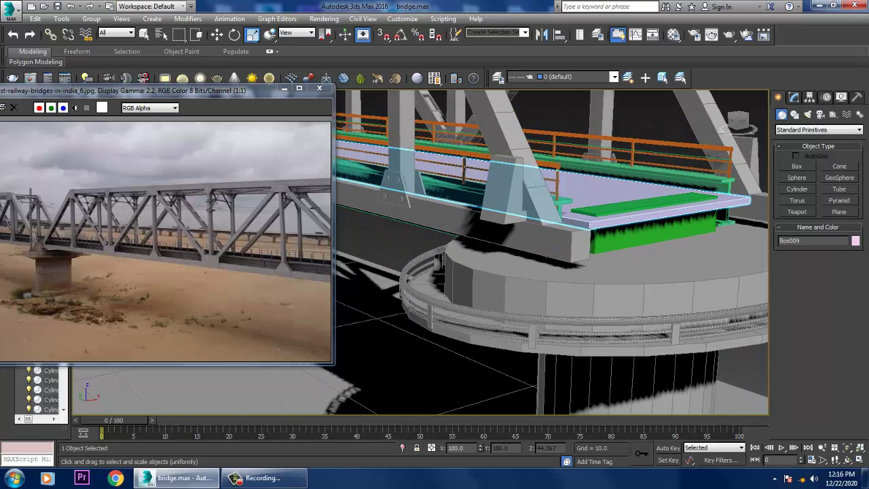
pyautogui.click(645, 231)
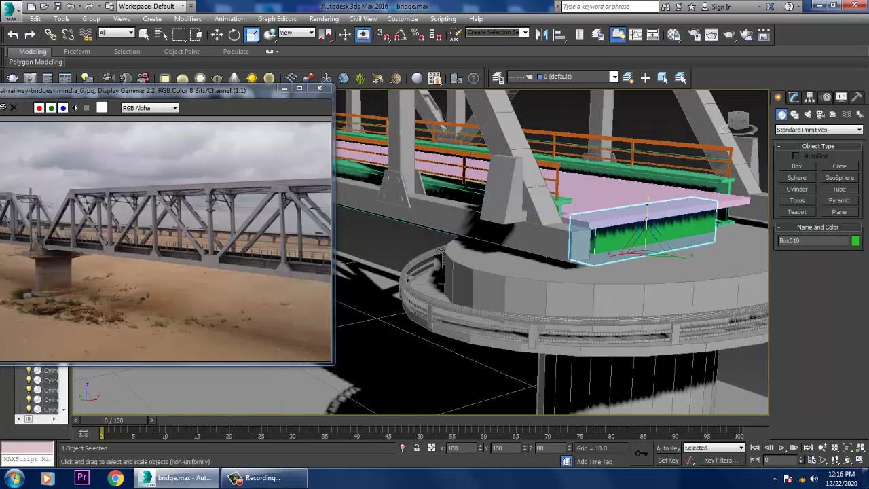
pyautogui.press('w')
# Copy the support box about 798 units along Y onto the opposite pier.
pyautogui.scroll(-5, 550, 251)
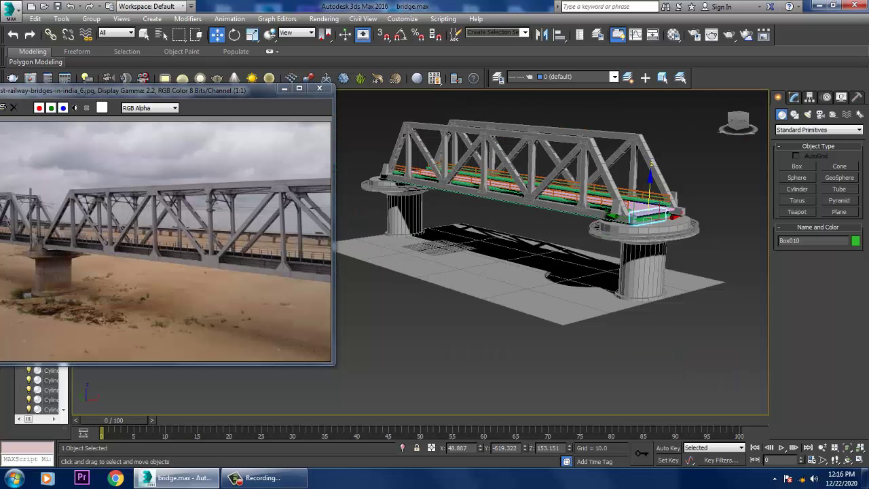
pyautogui.scroll(2, 551, 251)
pyautogui.scroll(-3, 537, 251)
pyautogui.hotkey('alt', 'w')
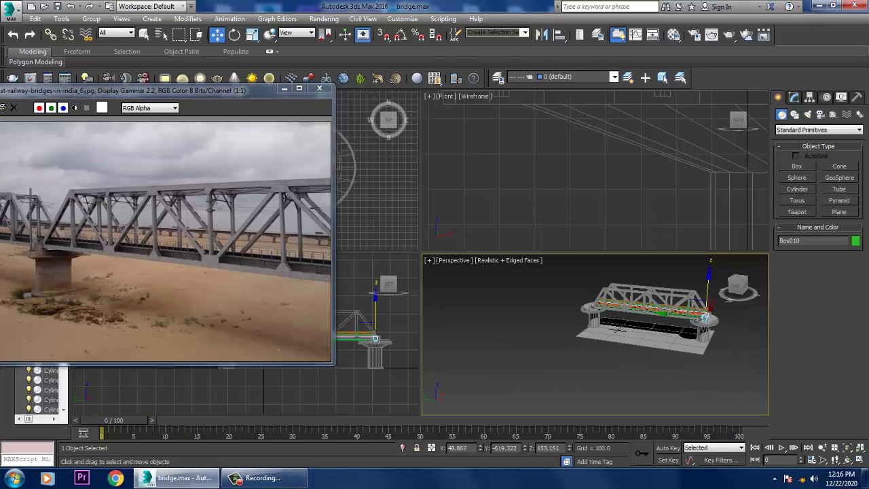
pyautogui.press('t')
pyautogui.hotkey('alt', 'w')
pyautogui.press('z')
pyautogui.scroll(-8, 519, 325)
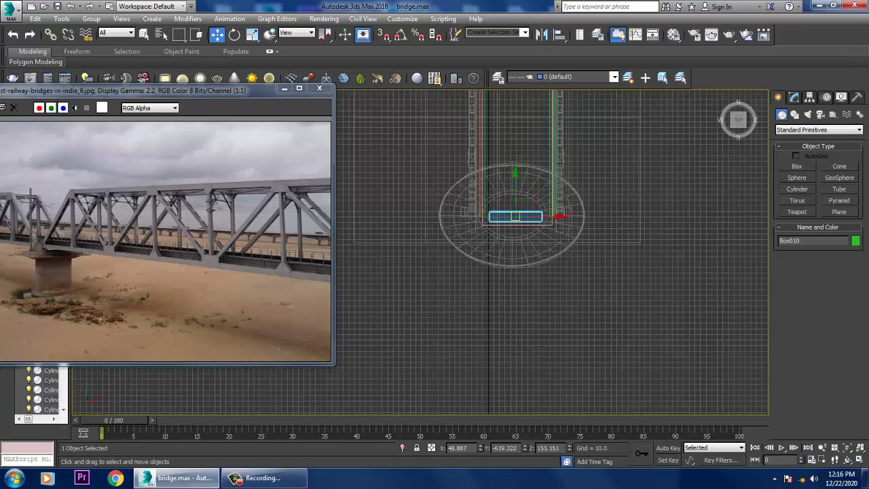
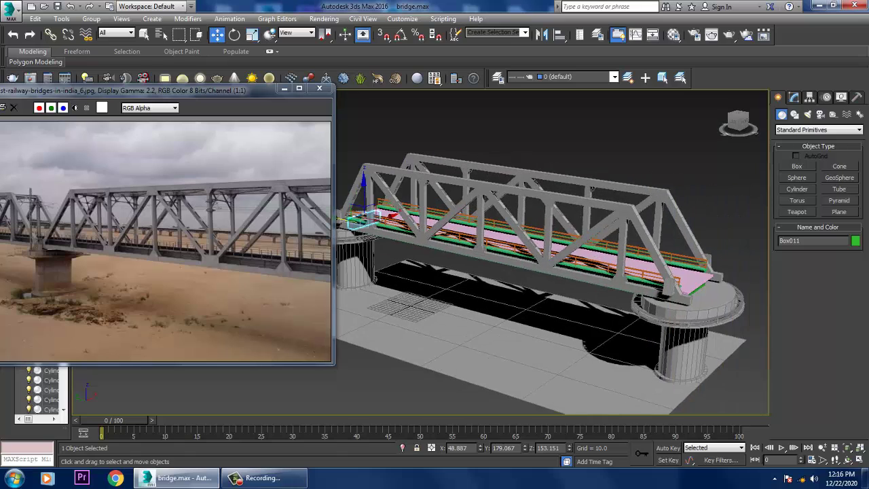
# Draw a straight line about 1544 units long in the top view, running lengthwise along the deck and beyond its far pier.
pyautogui.scroll(5, 563, 272)
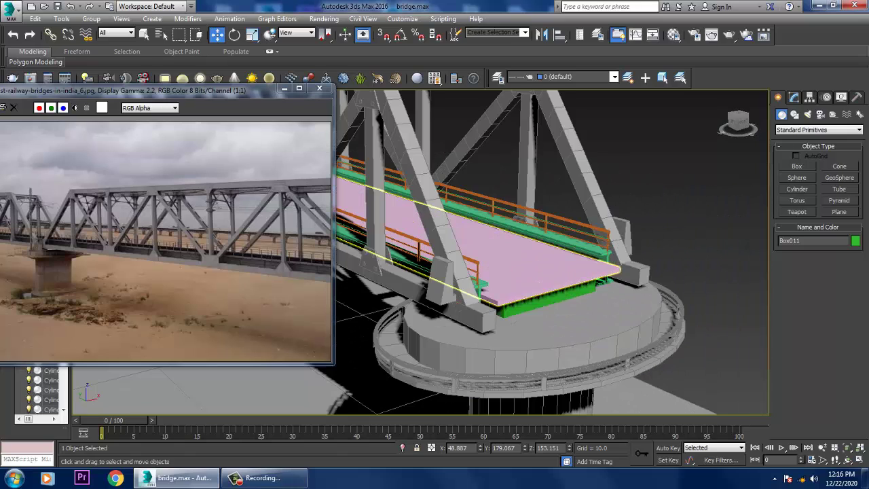
pyautogui.click(476, 245)
pyautogui.keyDown('alt'); pyautogui.moveTo(476, 244); pyautogui.dragTo(537, 244, button='middle'); pyautogui.keyUp('alt')
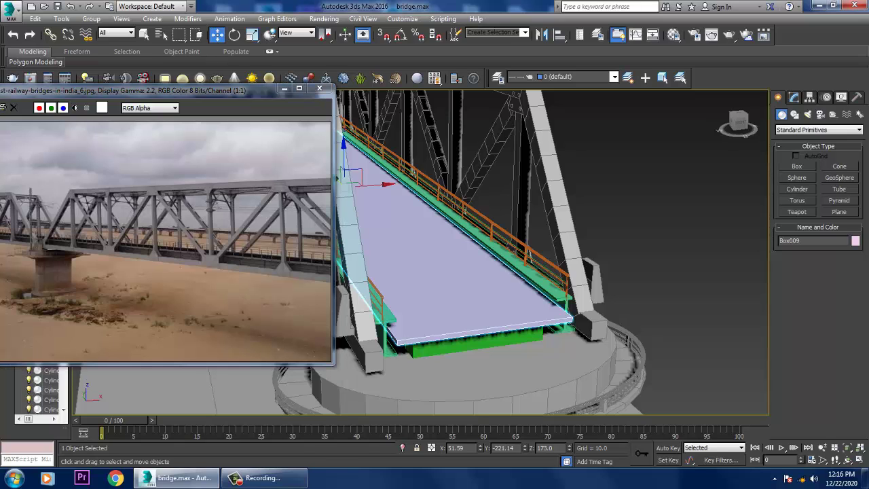
pyautogui.hotkey('alt', 'w')
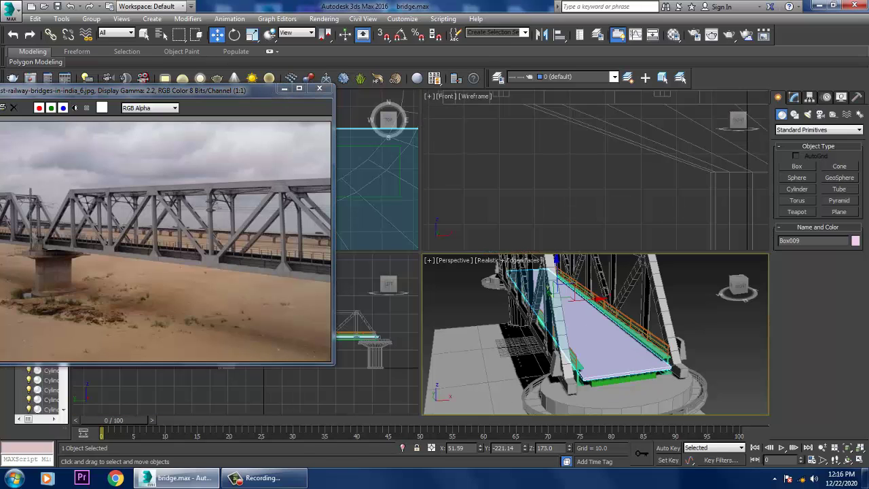
pyautogui.hotkey('alt', 'w')
pyautogui.scroll(-5, 469, 109)
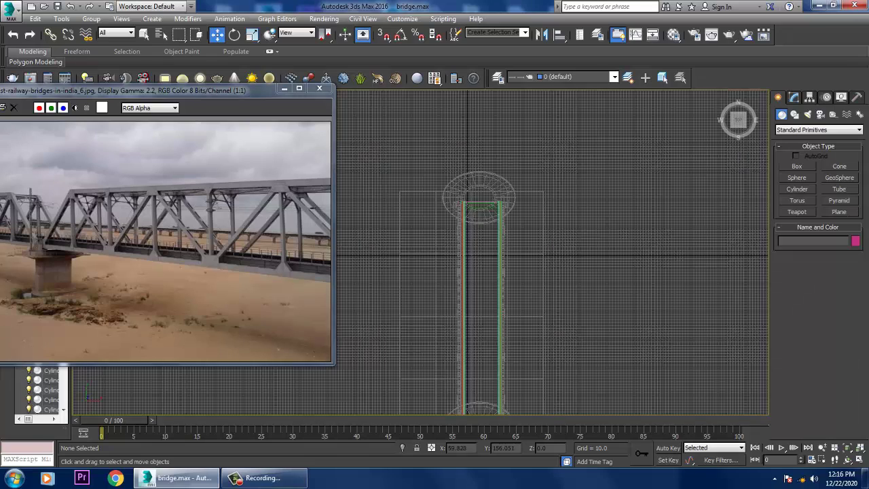
pyautogui.click(794, 115)
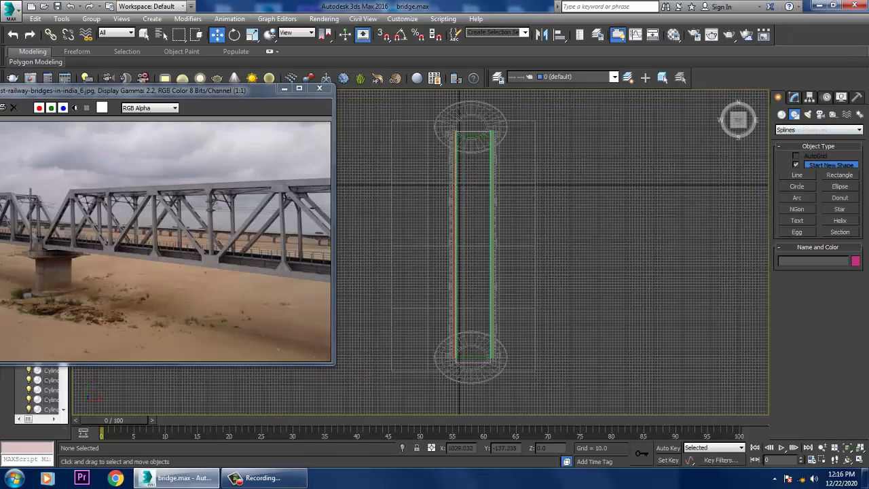
pyautogui.click(798, 175)
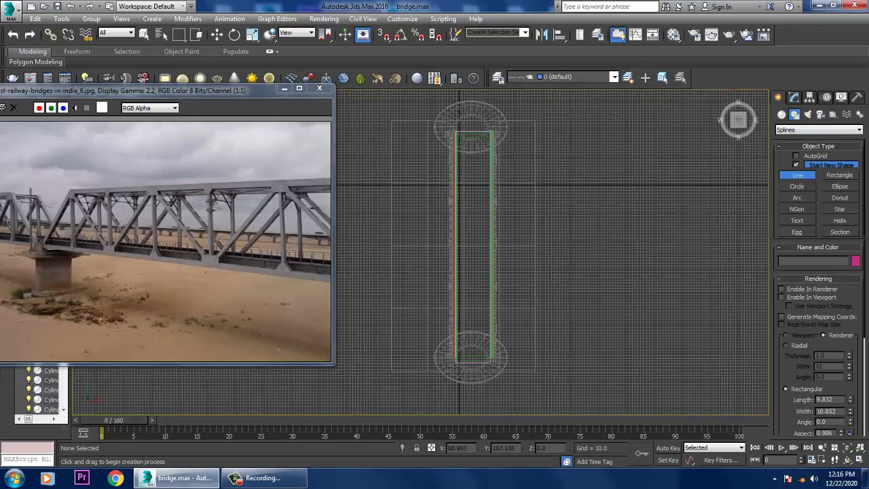
pyautogui.scroll(-4, 518, 237)
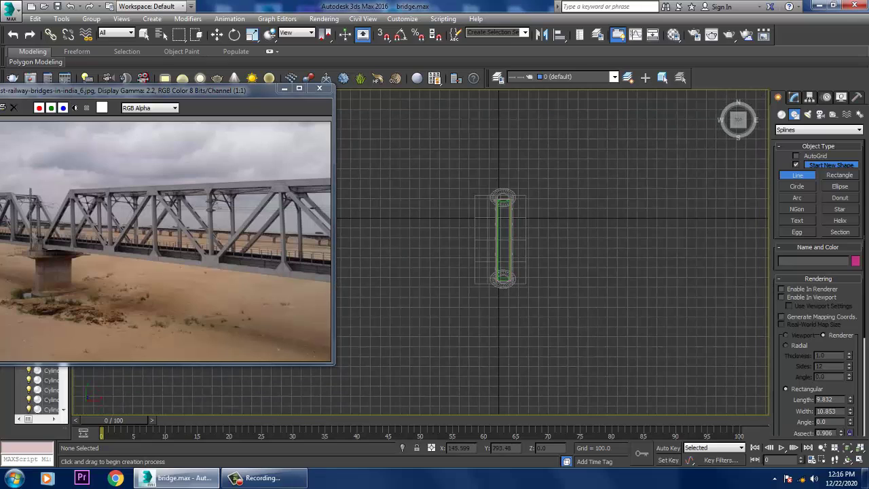
pyautogui.click(507, 266)
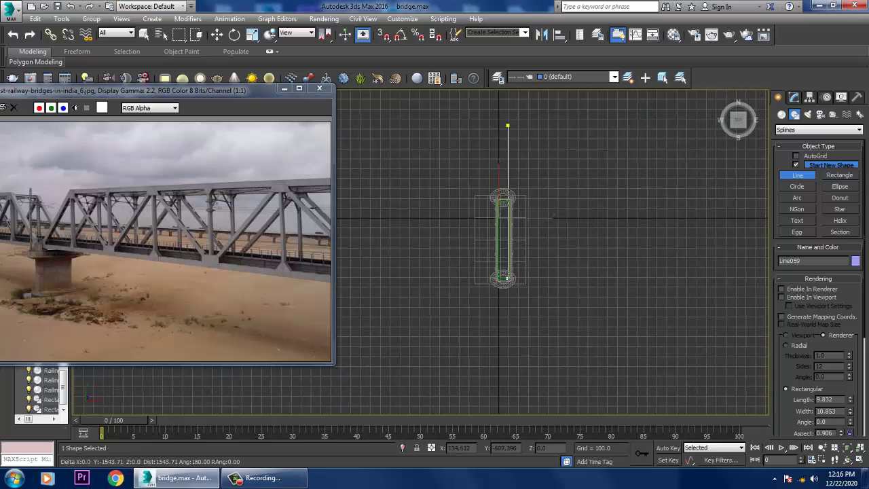
pyautogui.rightClick(507, 126)
pyautogui.rightClick(508, 126)
# Raise the new line to about 178 units in Z and shift it along X onto one side of the deck's top.
pyautogui.press('p')
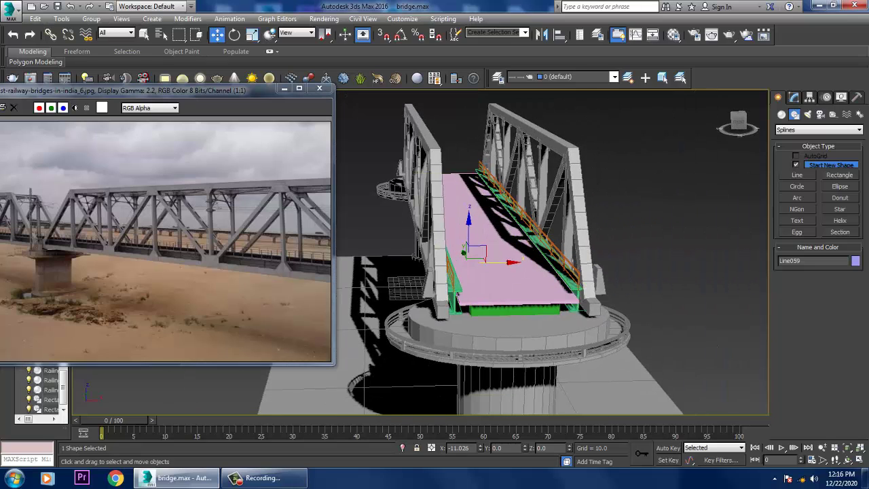
pyautogui.moveTo(455, 257); pyautogui.dragTo(464, 218)
pyautogui.moveTo(468, 185); pyautogui.dragTo(467, 171)
pyautogui.keyDown('alt'); pyautogui.moveTo(543, 251); pyautogui.dragTo(533, 217, button='middle'); pyautogui.keyUp('alt')
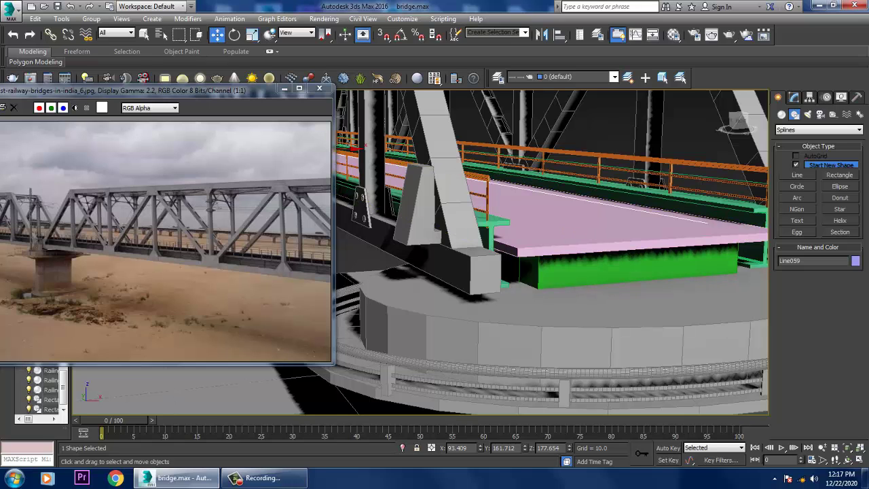
pyautogui.keyDown('alt'); pyautogui.moveTo(533, 217); pyautogui.dragTo(523, 220, button='middle'); pyautogui.keyUp('alt')
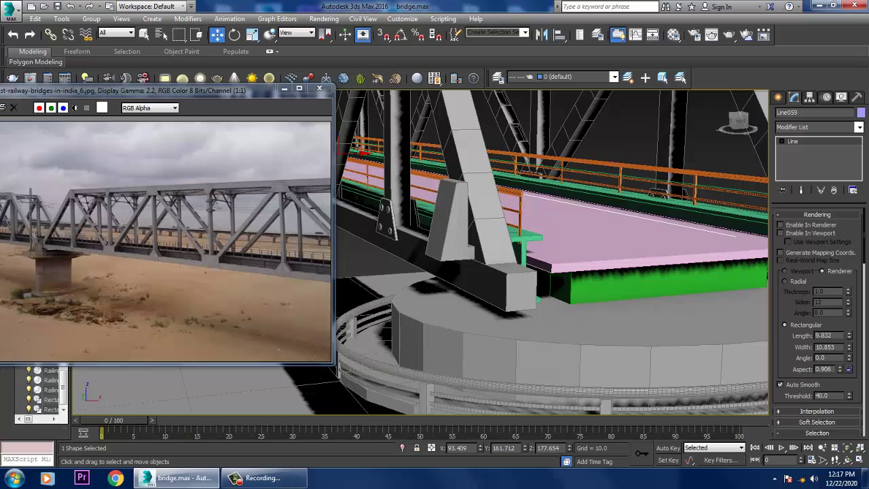
# Apply a Sweep modifier to the line on the deck.
pyautogui.click(819, 127)
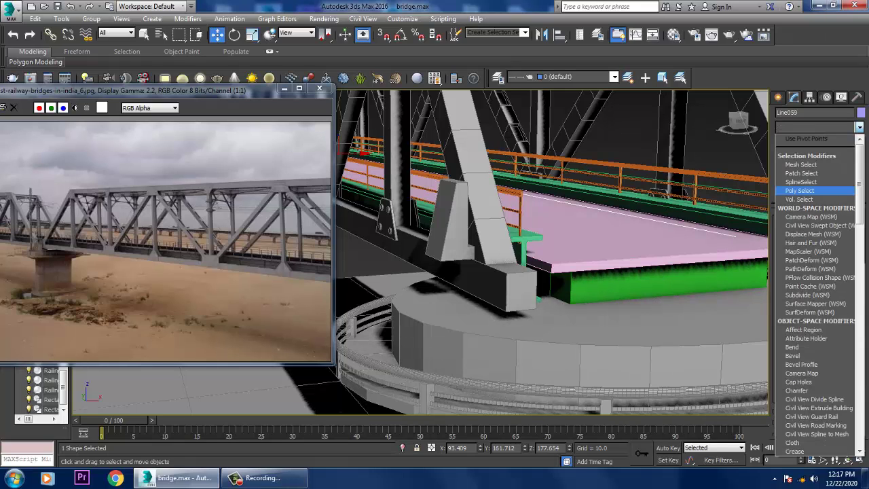
pyautogui.press('s')
pyautogui.press('s')
pyautogui.press('s')
pyautogui.press('s')
pyautogui.press('s')
pyautogui.press('s')
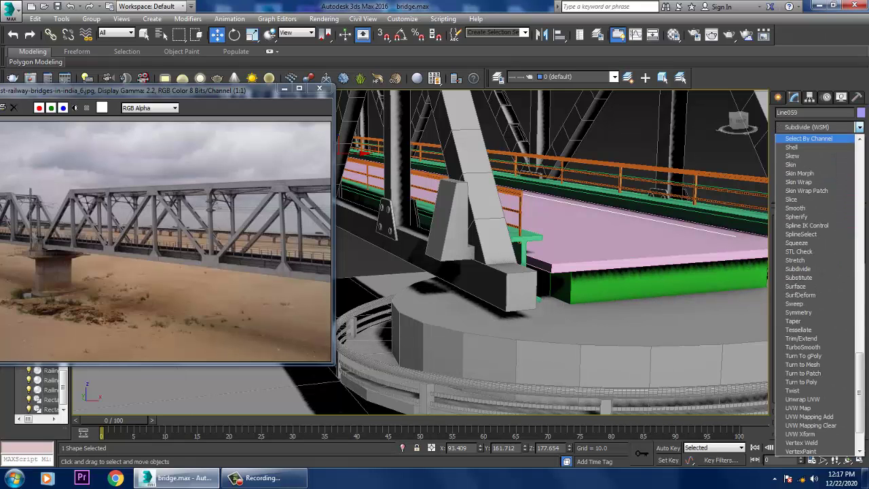
pyautogui.press('s')
pyautogui.press('s')
pyautogui.press('s')
pyautogui.press('s')
pyautogui.press('s')
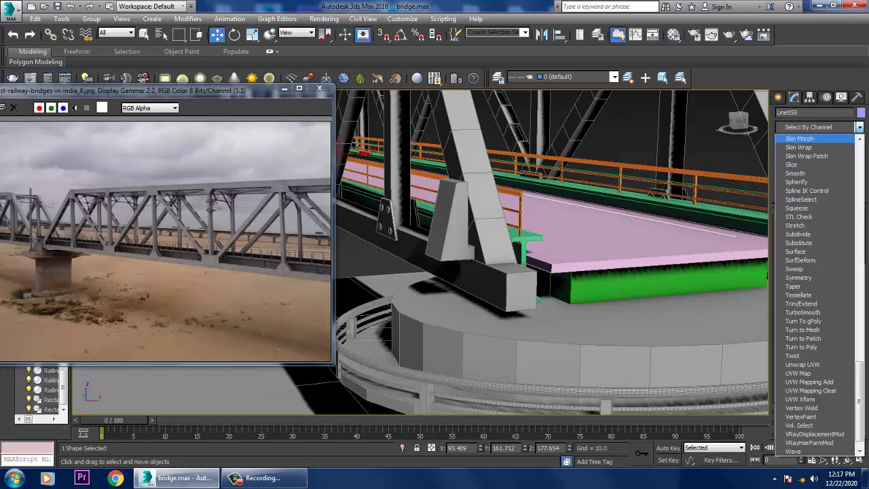
pyautogui.press('s')
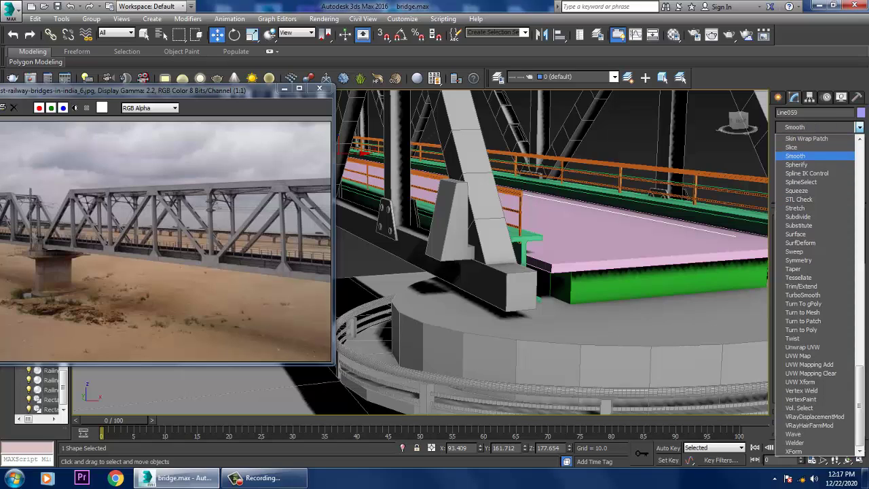
pyautogui.press('s')
pyautogui.press('s')
pyautogui.press('s')
pyautogui.press('s')
pyautogui.press('s')
pyautogui.press('s')
pyautogui.press('s')
pyautogui.press('s')
pyautogui.press('s')
pyautogui.press('s')
pyautogui.press('s')
pyautogui.press('Return')
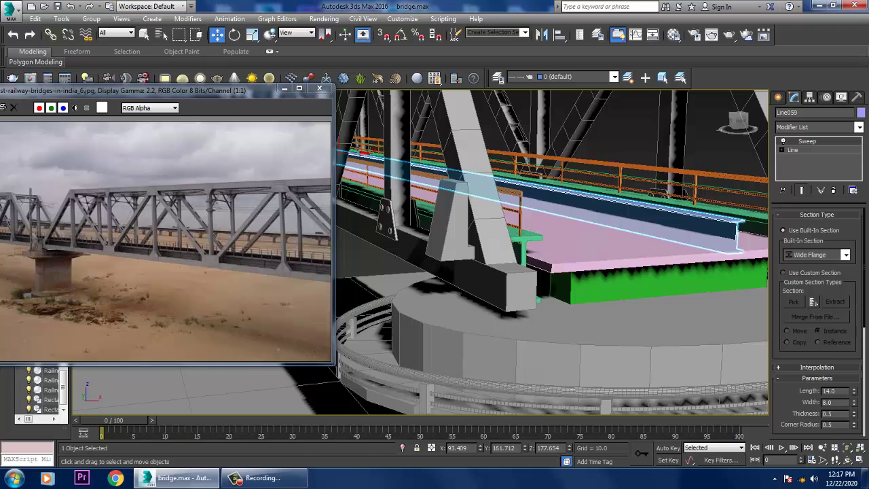
# Set the sweep's built-in section to Tee with length 7.56, width 6.48, thickness 1.94 and corner radius 0.91.
pyautogui.moveTo(550, 251)
pyautogui.keyDown('alt'); pyautogui.mouseDown(button='middle')
pyautogui.moveTo(489, 252)
pyautogui.moveTo(543, 254)
pyautogui.mouseUp(button='middle'); pyautogui.keyUp('alt')
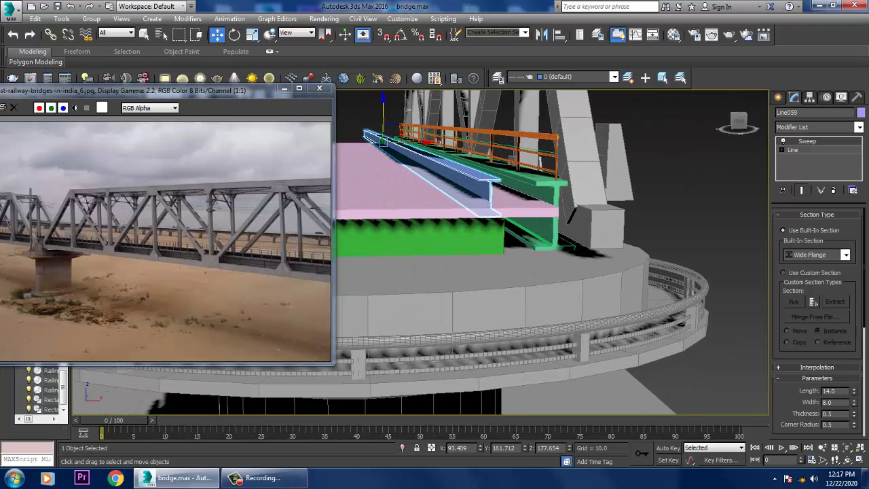
pyautogui.click(815, 255)
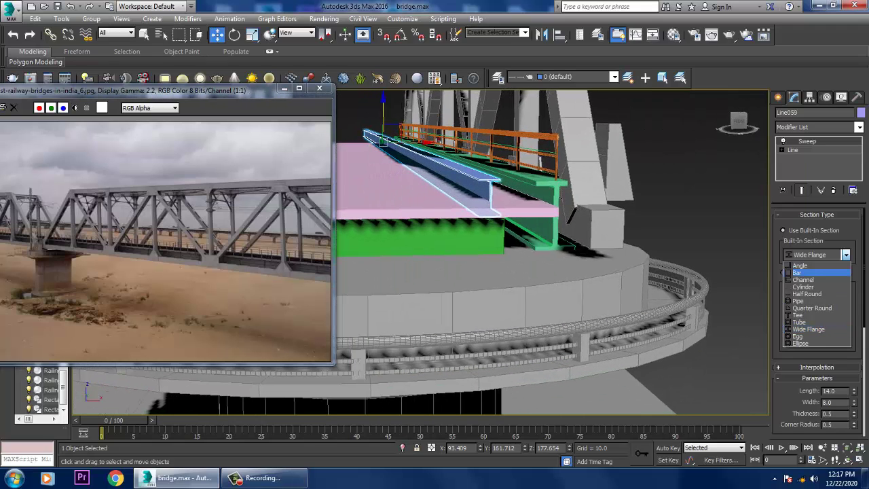
pyautogui.click(815, 316)
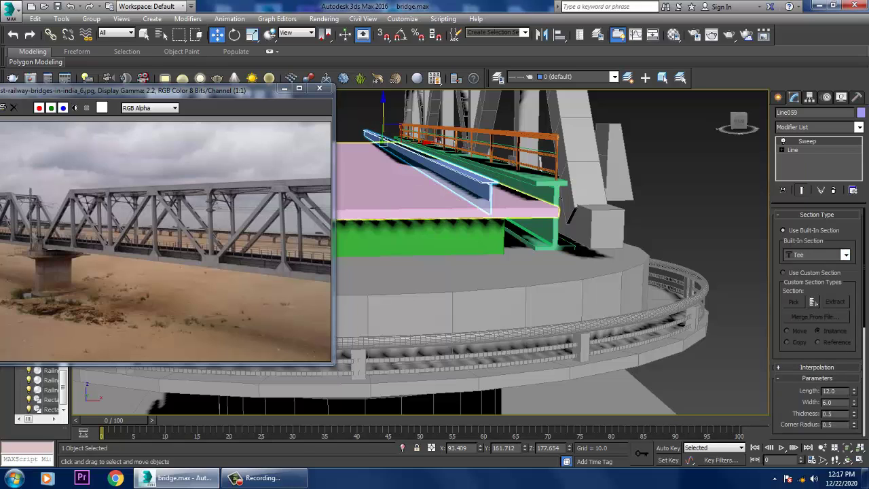
pyautogui.moveTo(850, 390)
pyautogui.mouseDown()
pyautogui.moveTo(850, 411)
pyautogui.moveTo(854, 403)
pyautogui.mouseUp()
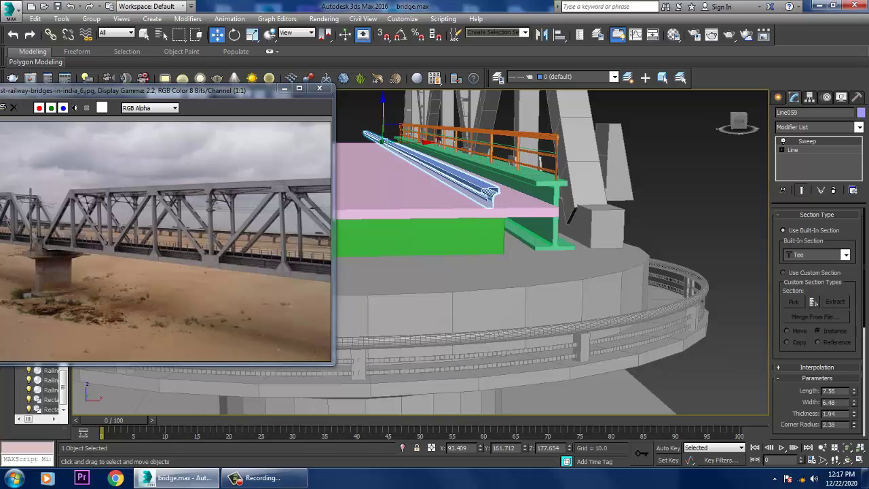
pyautogui.keyDown('alt'); pyautogui.moveTo(543, 272); pyautogui.dragTo(435, 274, button='middle'); pyautogui.keyUp('alt')
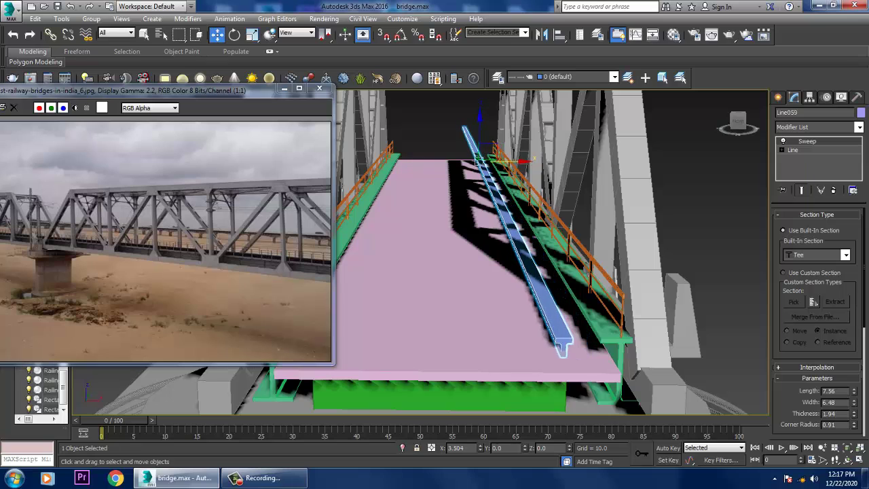
# Copy the tee-section rail along X to the opposite side of the deck.
pyautogui.scroll(2, 476, 272)
pyautogui.hotkey('ctrl', 'z')
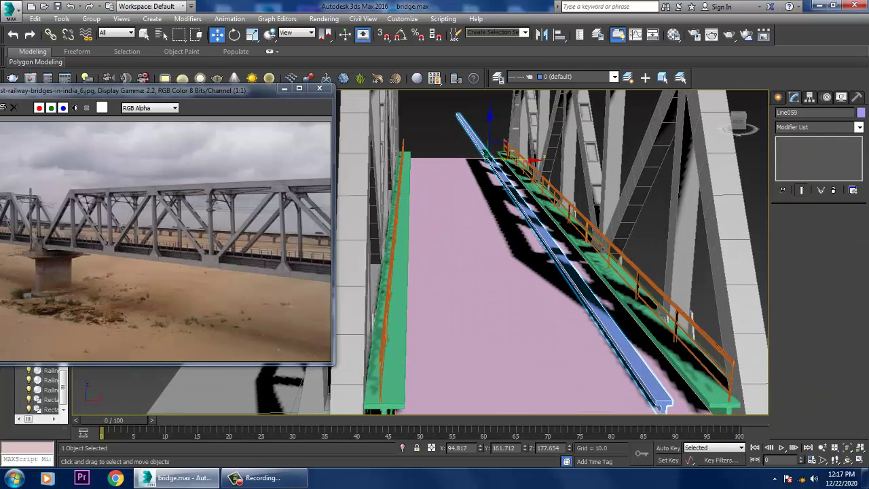
pyautogui.keyDown('shift'); pyautogui.moveTo(440, 160); pyautogui.dragTo(445, 160); pyautogui.keyUp('shift')
pyautogui.press('Return')
pyautogui.keyDown('alt'); pyautogui.moveTo(543, 272); pyautogui.dragTo(455, 272, button='middle'); pyautogui.keyUp('alt')
# Move the original rail about 11 units along X toward the deck's centre.
pyautogui.click(557, 217)
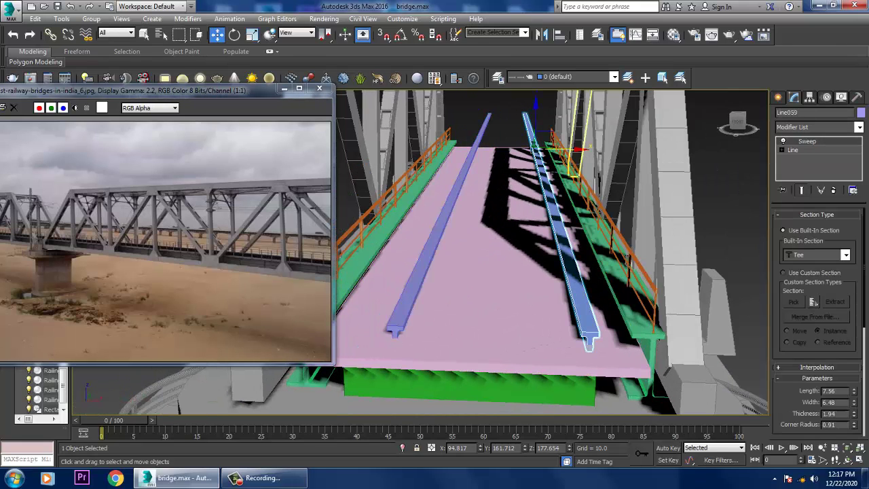
pyautogui.hotkey('alt', 'w')
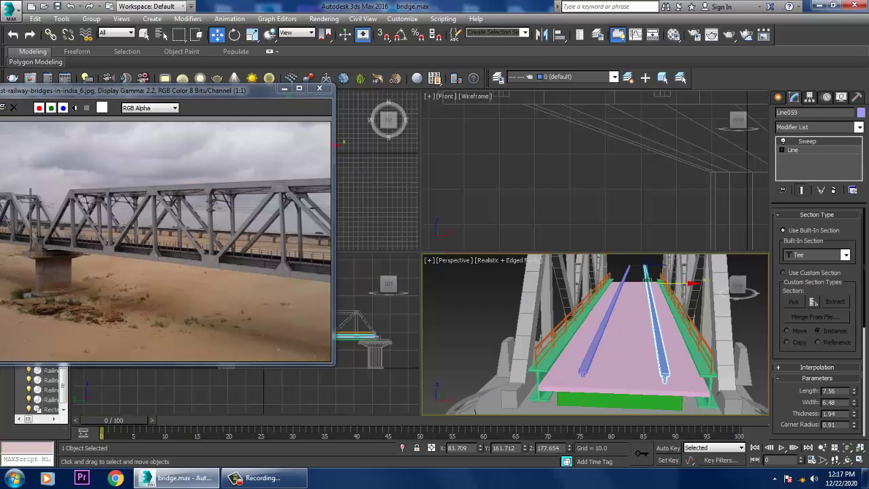
pyautogui.press('t')
pyautogui.hotkey('alt', 'w')
pyautogui.scroll(3, 547, 107)
pyautogui.hotkey('alt', 'w')
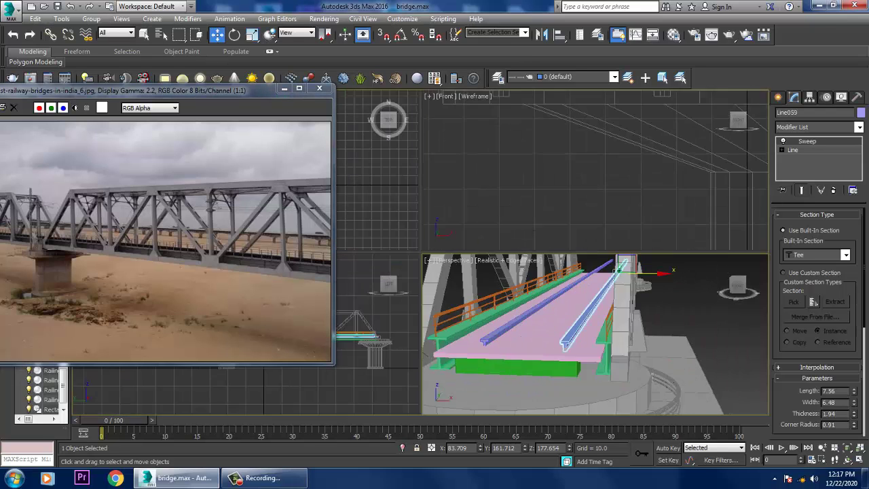
pyautogui.hotkey('alt', 'w')
pyautogui.scroll(-5, 551, 253)
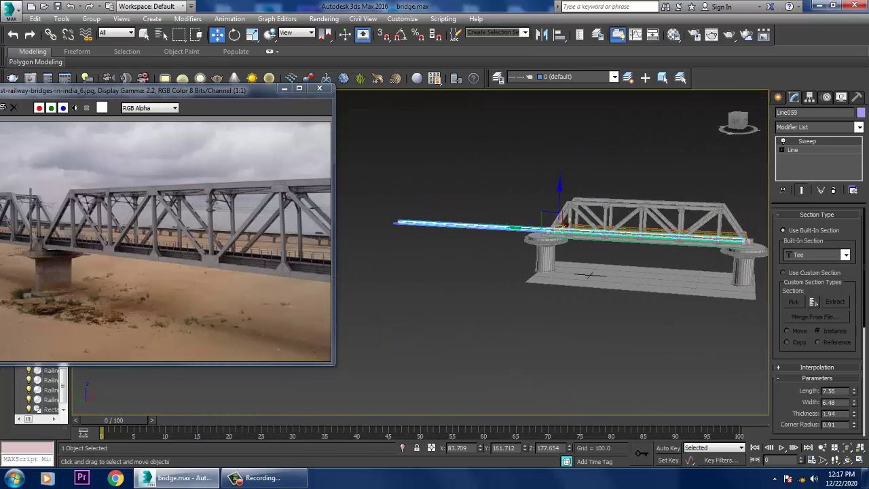
# Select the whole truss span with its deck and railings, excluding both rails, the piers and the ground plane.
pyautogui.hotkey('ctrl', 'a')
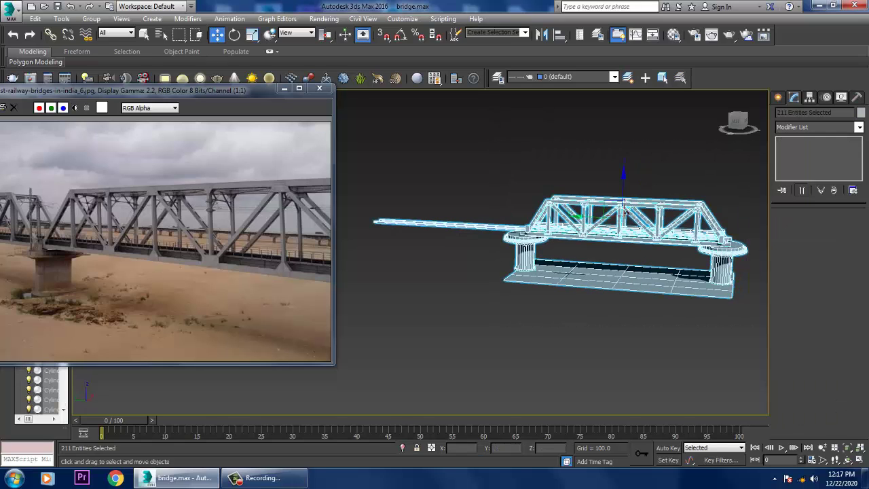
pyautogui.keyDown('alt'); pyautogui.click(523, 227); pyautogui.keyUp('alt')
pyautogui.scroll(3, 517, 277)
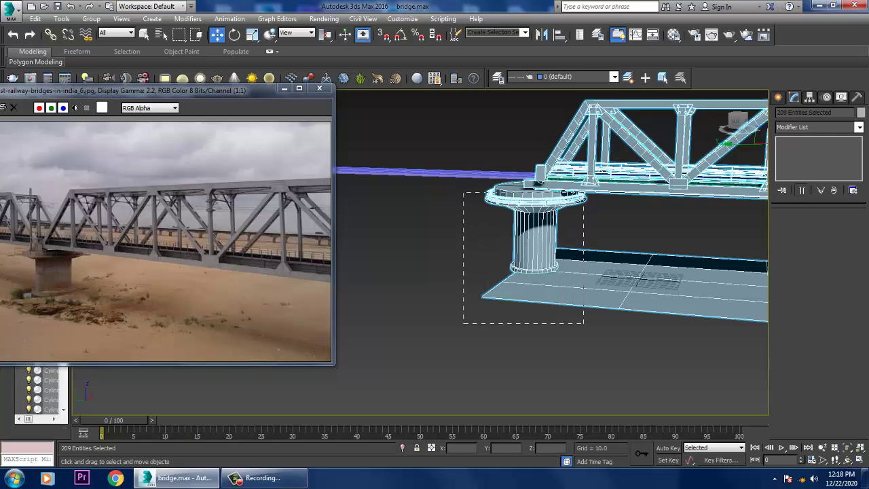
pyautogui.keyDown('alt'); pyautogui.moveTo(584, 324); pyautogui.dragTo(584, 323); pyautogui.keyUp('alt')
pyautogui.keyDown('alt'); pyautogui.moveTo(584, 324); pyautogui.dragTo(530, 319, button='middle'); pyautogui.keyUp('alt')
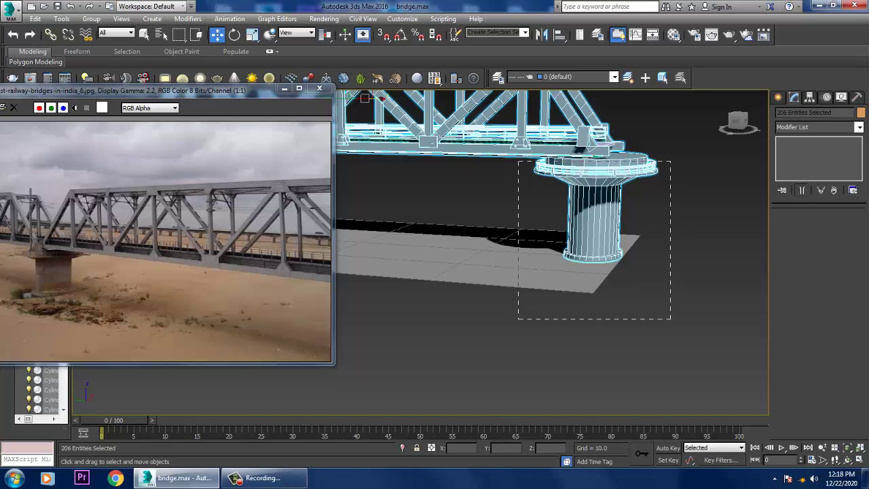
pyautogui.keyDown('alt'); pyautogui.moveTo(518, 319); pyautogui.dragTo(518, 319); pyautogui.keyUp('alt')
pyautogui.scroll(-6, 623, 243)
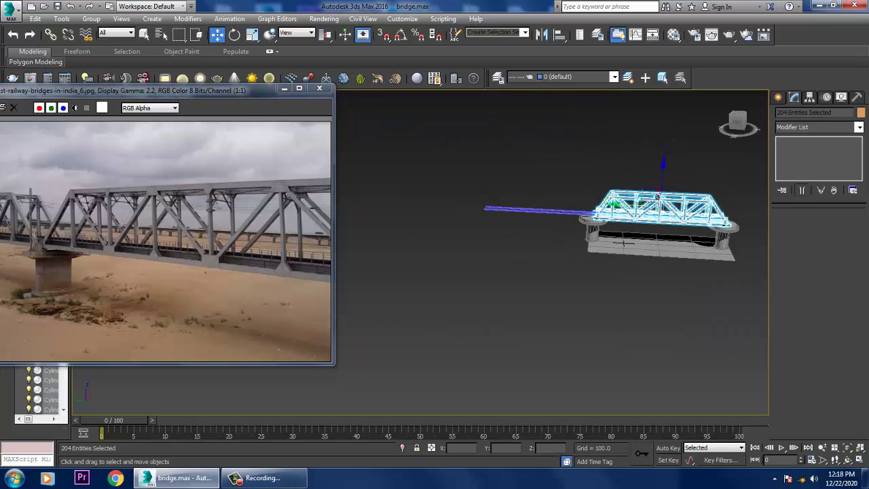
# Copy the selected truss span about 851 units along Y as a second span over the extended rails.
pyautogui.scroll(5, 612, 204)
pyautogui.scroll(-3, 612, 203)
pyautogui.moveTo(598, 204); pyautogui.dragTo(610, 207, button='middle')
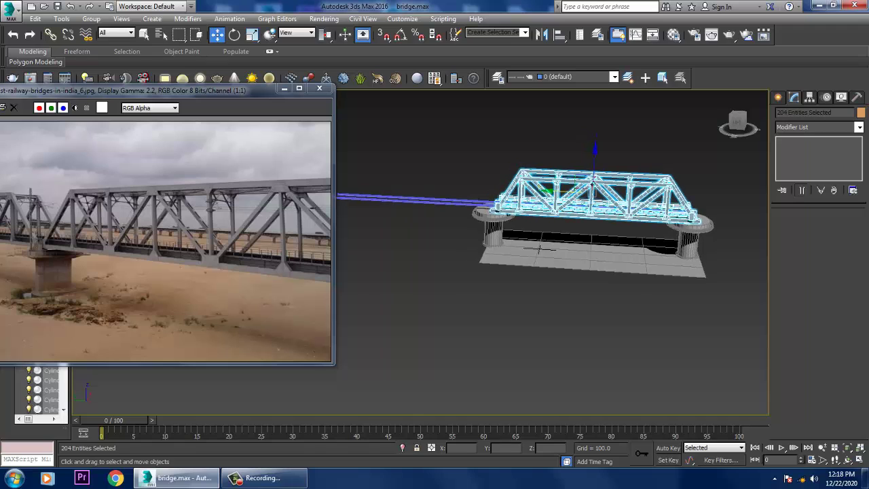
pyautogui.scroll(3, 593, 182)
pyautogui.moveTo(625, 180)
pyautogui.keyDown('shift'); pyautogui.mouseDown()
pyautogui.moveTo(384, 171)
pyautogui.moveTo(407, 171)
pyautogui.mouseUp(); pyautogui.keyUp('shift')
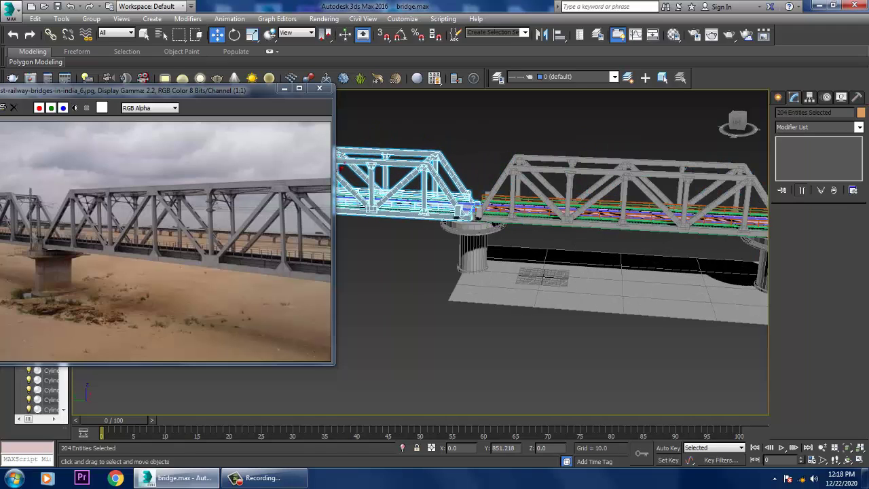
pyautogui.keyDown('shift'); pyautogui.moveTo(463, 210); pyautogui.dragTo(462, 209); pyautogui.keyUp('shift')
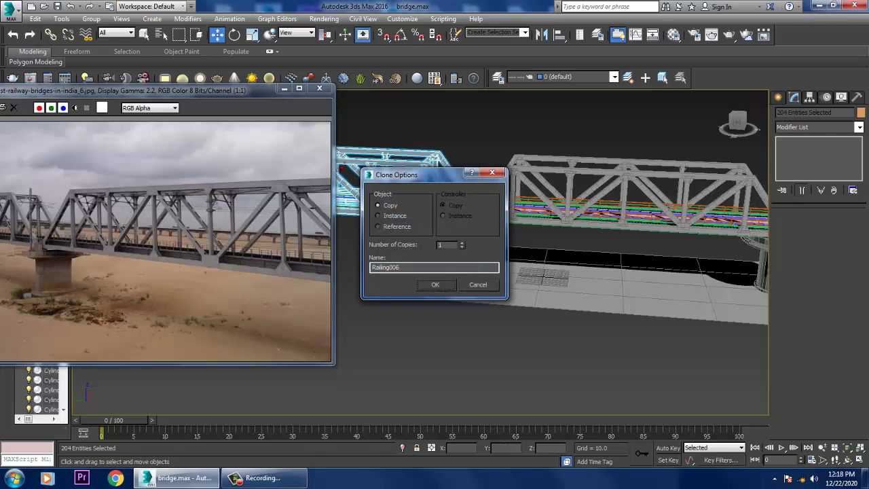
pyautogui.press('Return')
# Copy the pier between the two spans, with its circular railing, along Y to the far end of the second span.
pyautogui.moveTo(496, 251)
pyautogui.mouseDown(button='middle')
pyautogui.moveTo(543, 285)
pyautogui.moveTo(544, 262)
pyautogui.mouseUp(button='middle')
pyautogui.moveTo(522, 311); pyautogui.dragTo(517, 319)
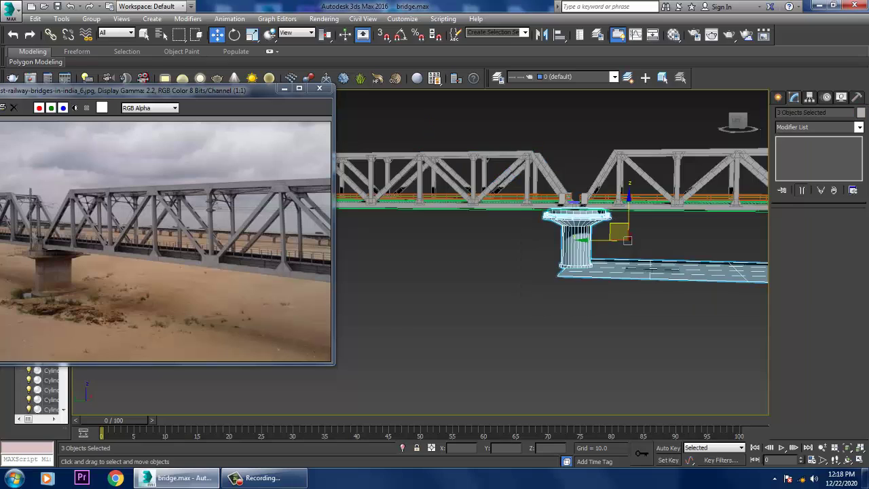
pyautogui.keyDown('alt'); pyautogui.moveTo(518, 320); pyautogui.dragTo(550, 360, button='middle'); pyautogui.keyUp('alt')
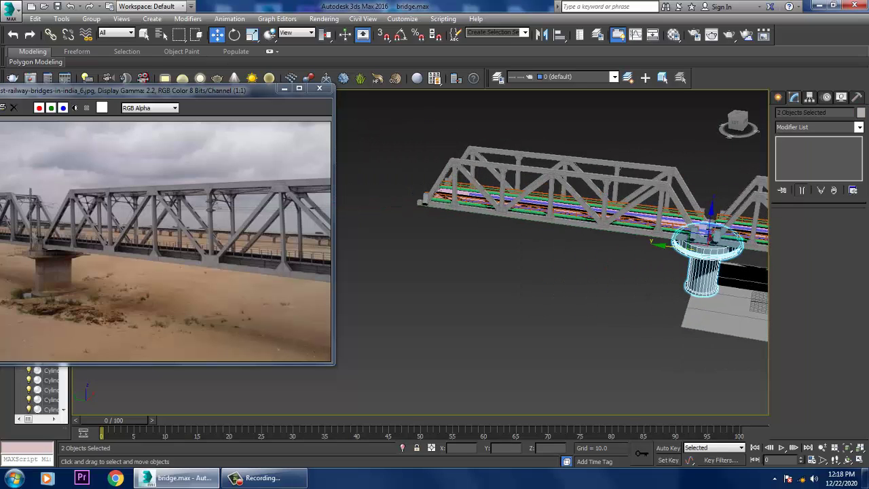
pyautogui.moveTo(710, 234); pyautogui.dragTo(440, 202)
pyautogui.click(436, 283)
pyautogui.keyDown('alt'); pyautogui.moveTo(436, 283); pyautogui.dragTo(326, 298, button='middle'); pyautogui.keyUp('alt')
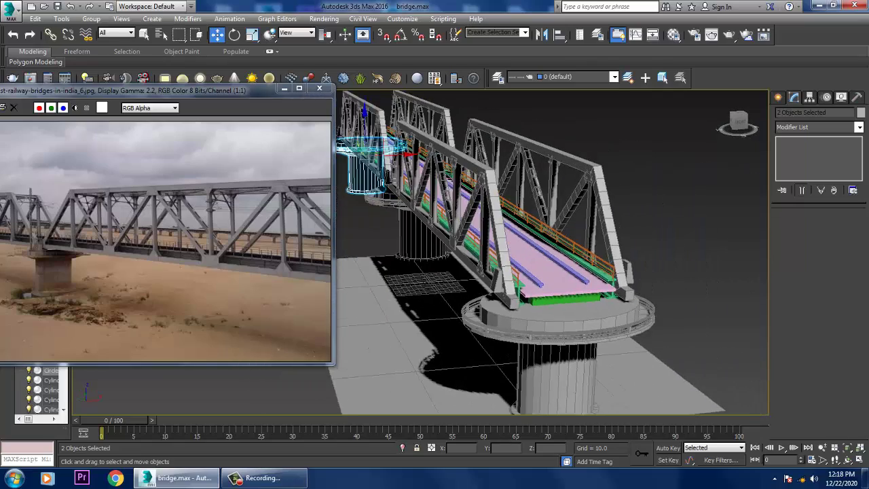
pyautogui.scroll(-3, 554, 252)
pyautogui.scroll(2, 553, 252)
pyautogui.scroll(-2, 554, 253)
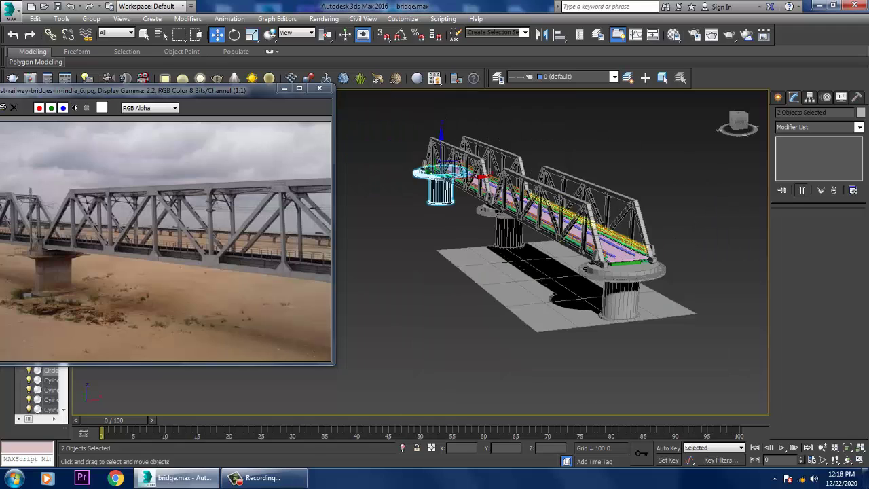
# Scale up the ground plane so it extends well beyond both bridge spans and all three piers.
pyautogui.click(530, 292)
pyautogui.press('r')
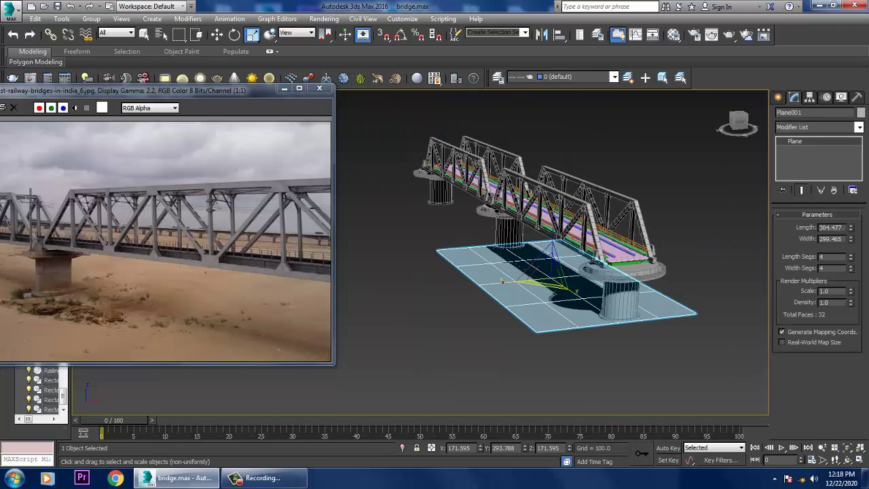
pyautogui.scroll(6, 551, 251)
pyautogui.press('w')
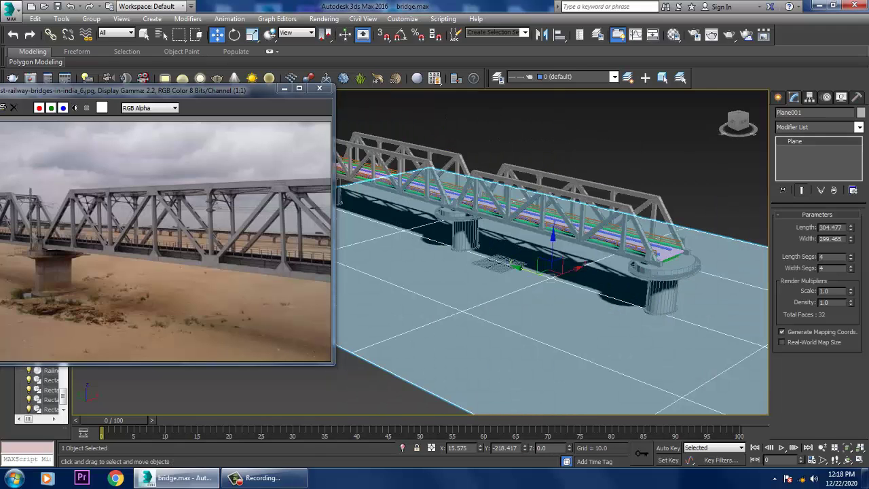
# Select the whole bridge with the ground plane and assign the 01 - Default material to it.
pyautogui.moveTo(336, 129)
pyautogui.mouseDown()
pyautogui.moveTo(565, 283)
pyautogui.moveTo(641, 319)
pyautogui.moveTo(706, 320)
pyautogui.mouseUp()
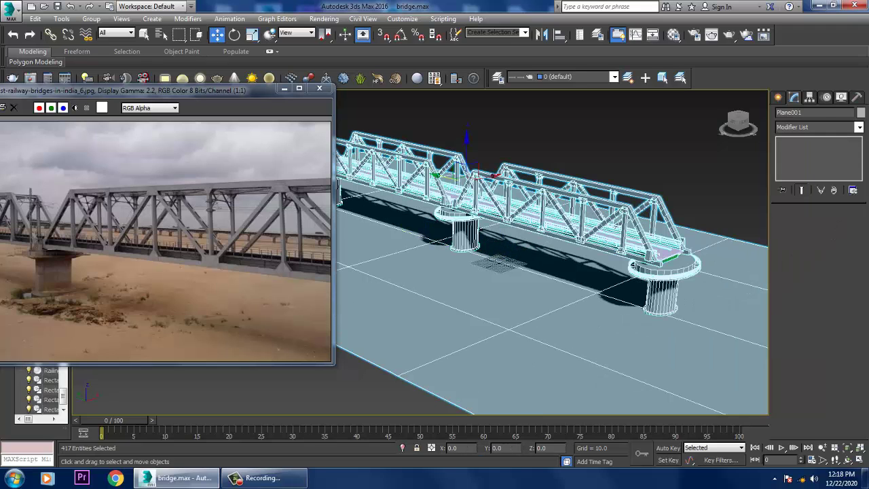
pyautogui.click(861, 112)
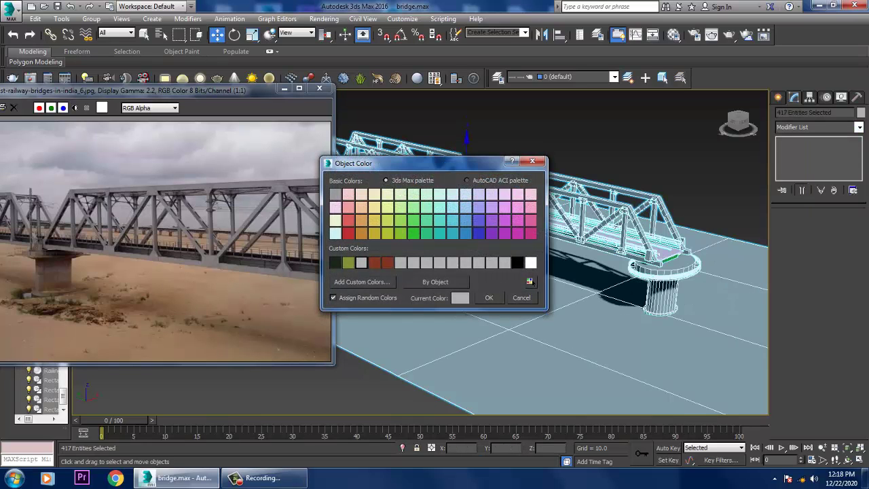
pyautogui.click(521, 298)
pyautogui.click(673, 34)
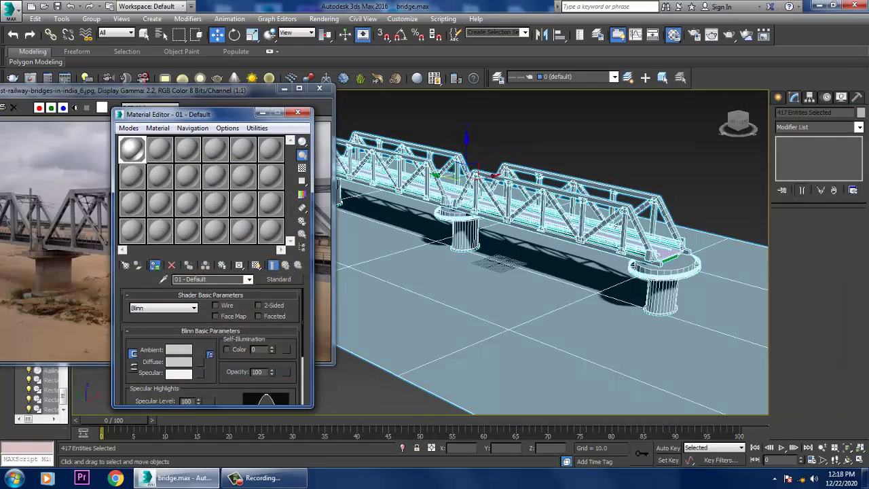
pyautogui.click(155, 265)
pyautogui.click(263, 112)
pyautogui.click(543, 354)
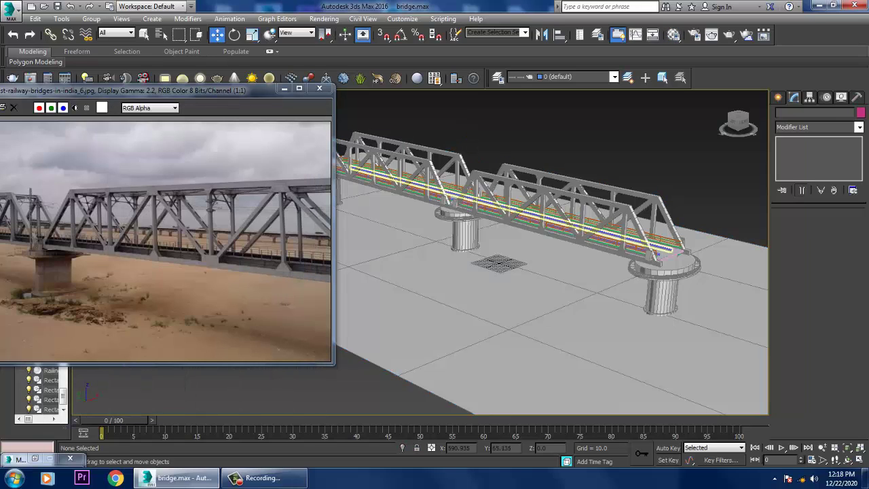
# Draw a sleeper box across both rails at the near deck end, about 10.5 long, 94.7 wide and 4 high.
pyautogui.scroll(6, 611, 285)
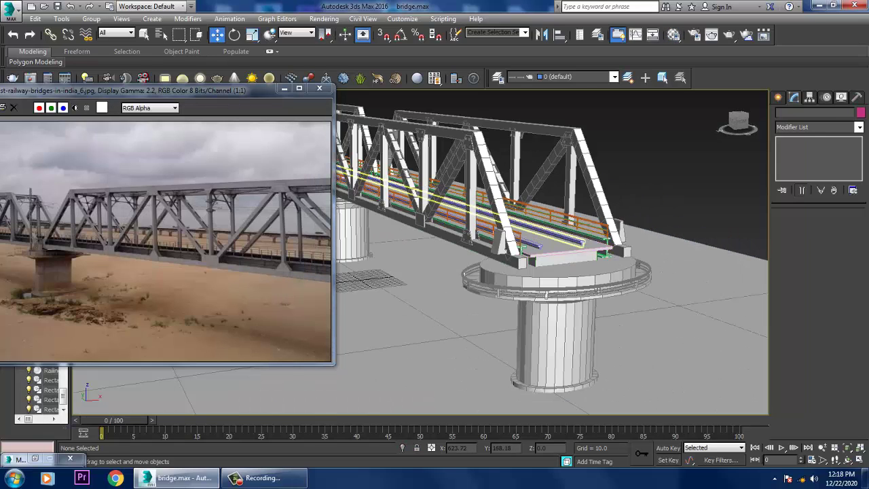
pyautogui.click(469, 207)
pyautogui.keyDown('alt'); pyautogui.moveTo(475, 271); pyautogui.dragTo(584, 326, button='middle'); pyautogui.keyUp('alt')
pyautogui.hotkey('alt', 'w')
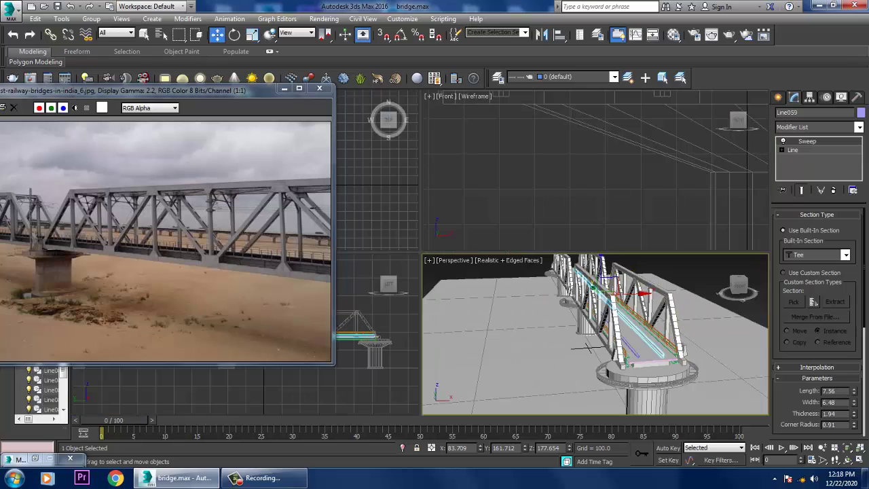
pyautogui.click(585, 346)
pyautogui.hotkey('alt', 'w')
pyautogui.press('t')
pyautogui.scroll(4, 487, 204)
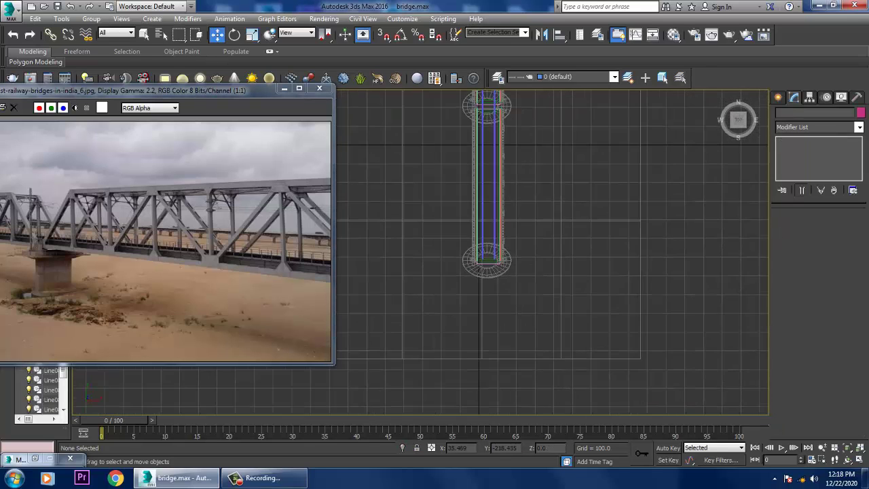
pyautogui.scroll(4, 492, 252)
pyautogui.click(779, 98)
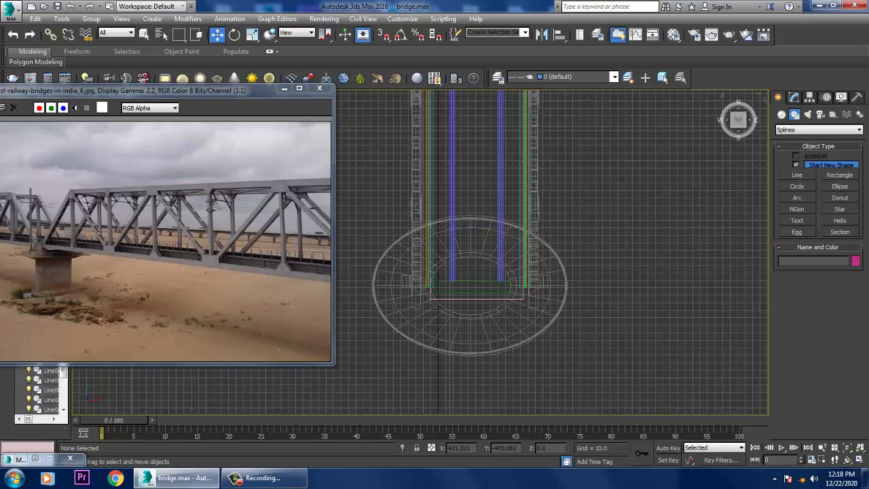
pyautogui.click(782, 114)
pyautogui.click(797, 166)
pyautogui.scroll(3, 441, 329)
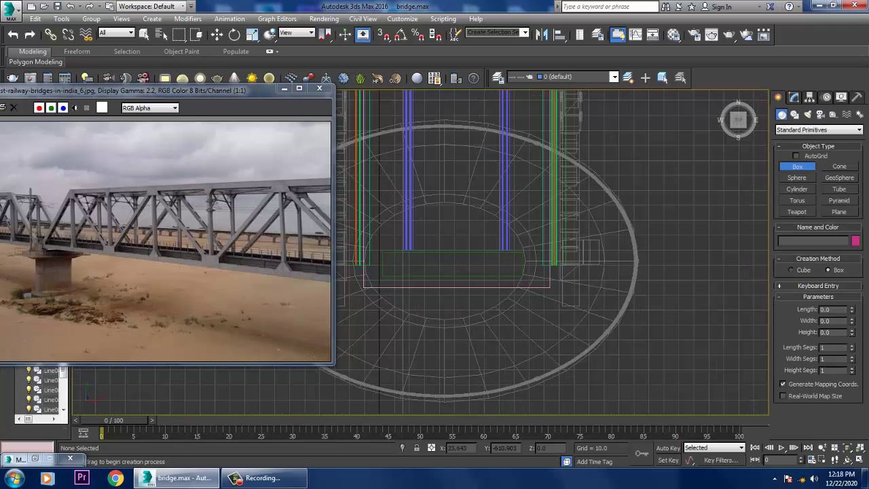
pyautogui.moveTo(387, 225); pyautogui.dragTo(529, 240)
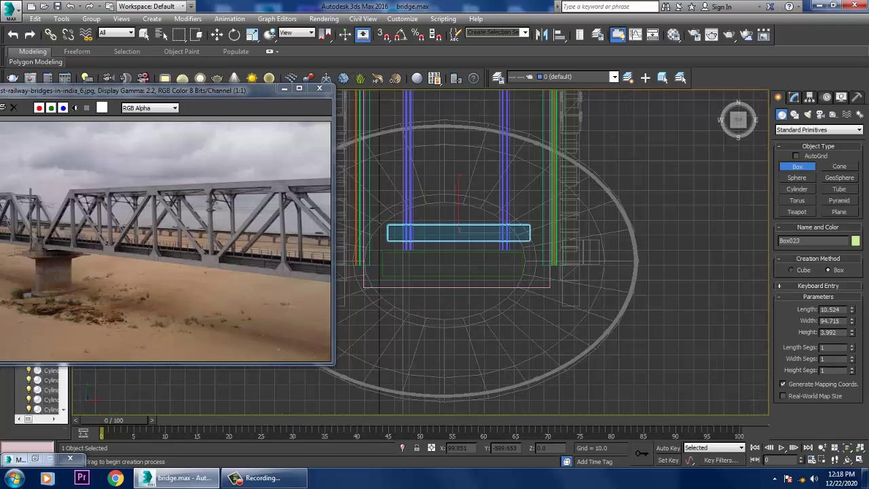
# Raise the sleeper box from the ground to deck level, at about Z 173.
pyautogui.hotkey('alt', 'w')
pyautogui.hotkey('alt', 'w')
pyautogui.press('w')
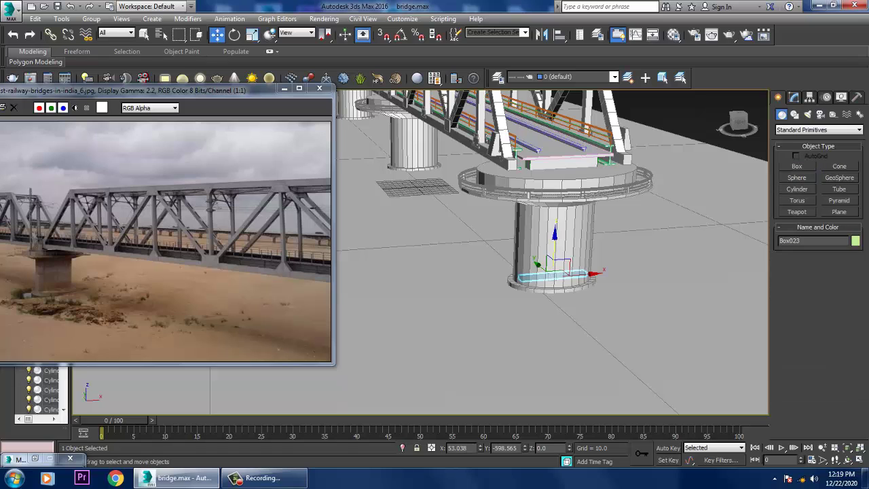
pyautogui.moveTo(547, 250); pyautogui.dragTo(548, 133)
pyautogui.press('z')
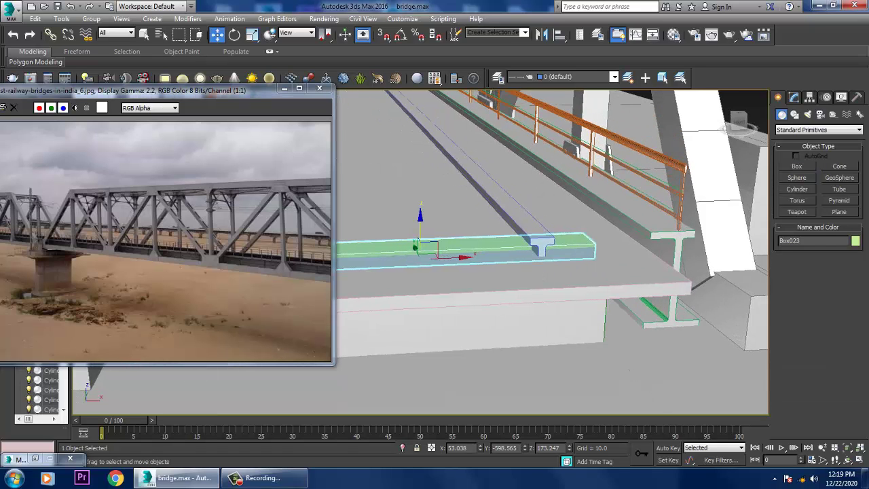
# Select both rails together with the sleeper and raise them slightly so the sleeper rests on the deck surface.
pyautogui.keyDown('alt'); pyautogui.moveTo(553, 251); pyautogui.dragTo(639, 224, button='middle'); pyautogui.keyUp('alt')
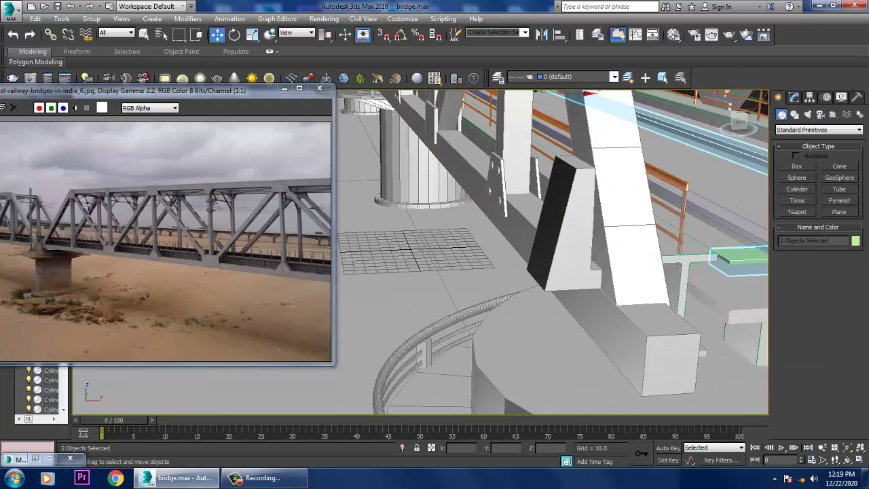
pyautogui.keyDown('ctrl'); pyautogui.click(536, 122); pyautogui.keyUp('ctrl')
pyautogui.keyDown('alt'); pyautogui.moveTo(537, 122); pyautogui.dragTo(553, 174, button='middle'); pyautogui.keyUp('alt')
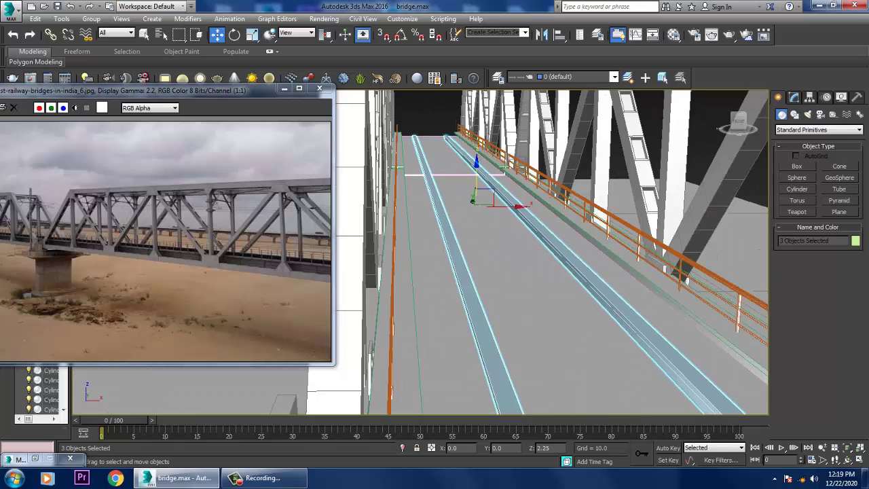
pyautogui.hotkey('alt', 'w')
pyautogui.hotkey('alt', 'w')
pyautogui.press('z')
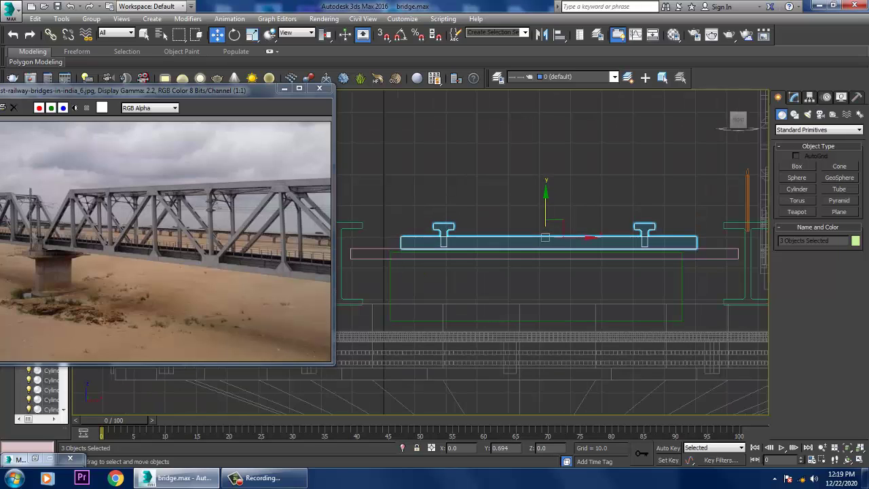
pyautogui.hotkey('ctrl', 'd')
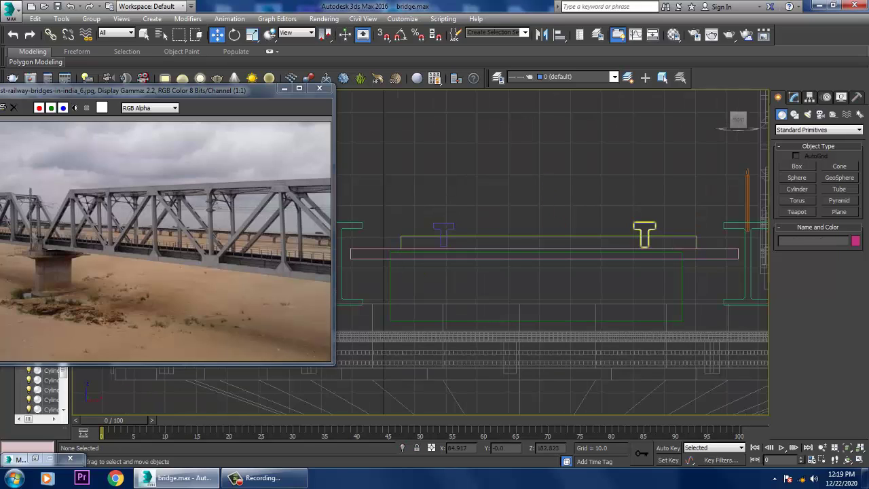
# Raise only the two rails slightly relative to the sleeper.
pyautogui.click(645, 234)
pyautogui.keyDown('ctrl'); pyautogui.click(444, 232); pyautogui.keyUp('ctrl')
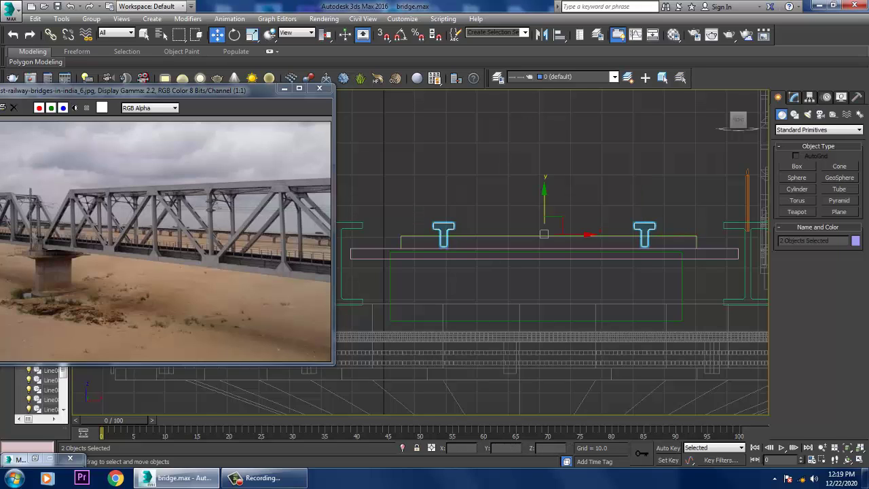
pyautogui.moveTo(544, 204); pyautogui.dragTo(544, 198)
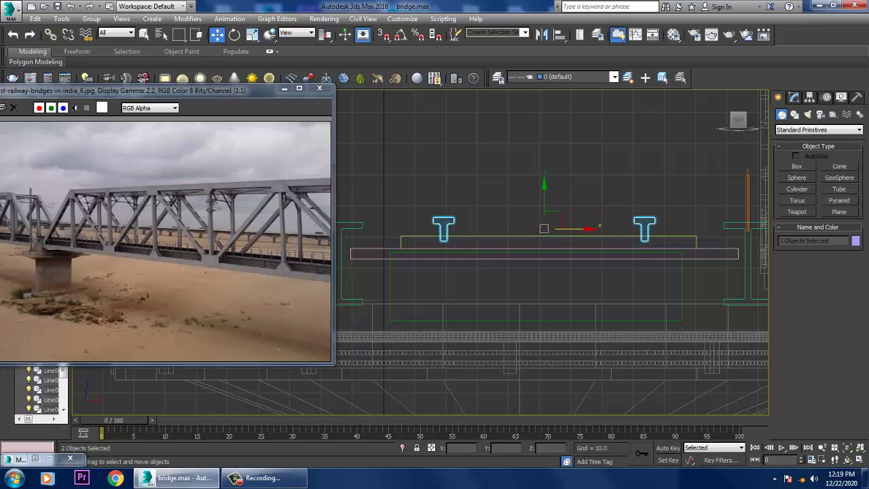
# Copy the sleeper along Y at a spacing of about 25 units, making 80 copies over both spans.
pyautogui.click(543, 242)
pyautogui.hotkey('alt', 'w')
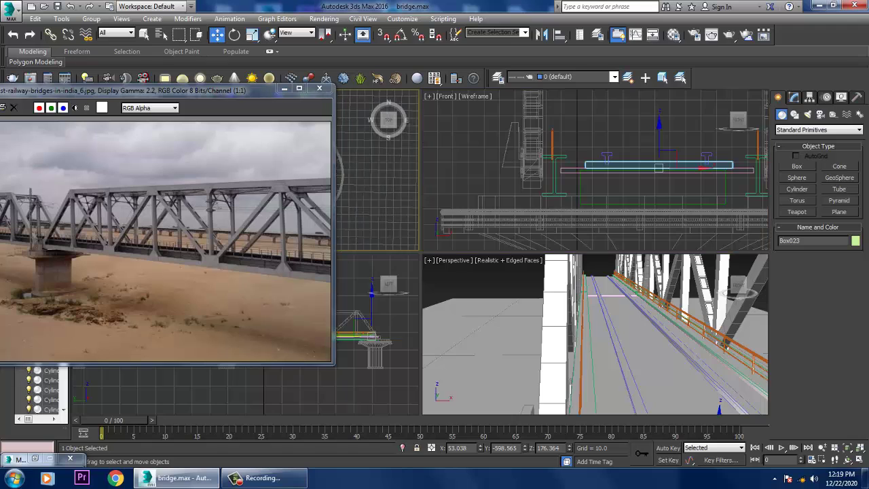
pyautogui.hotkey('alt', 'w')
pyautogui.press('z')
pyautogui.scroll(-4, 502, 205)
pyautogui.keyDown('shift'); pyautogui.moveTo(481, 220); pyautogui.dragTo(481, 166); pyautogui.keyUp('shift')
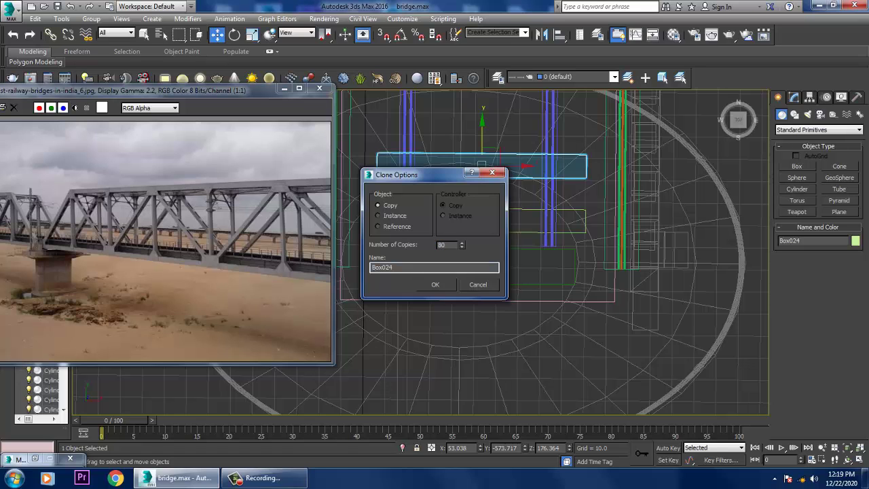
pyautogui.press('Return')
pyautogui.scroll(-10, 537, 251)
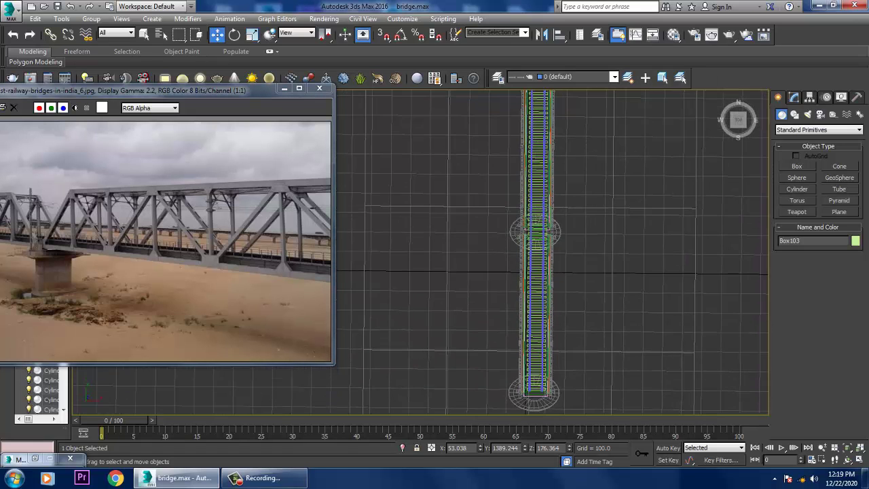
# Select only the surplus sleepers extending past the far end of the second span and delete them.
pyautogui.moveTo(536, 251)
pyautogui.mouseDown(button='middle')
pyautogui.moveTo(536, 214)
pyautogui.moveTo(537, 264)
pyautogui.mouseUp(button='middle')
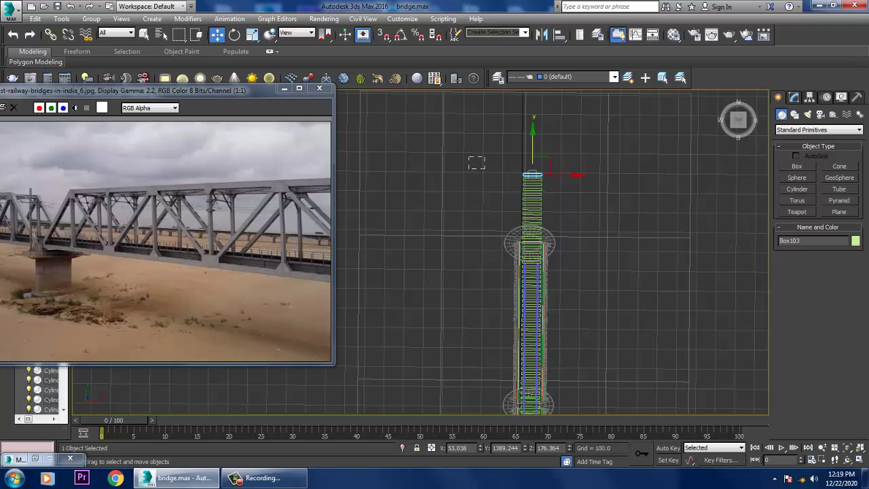
pyautogui.moveTo(604, 237); pyautogui.dragTo(604, 237)
pyautogui.scroll(2, 584, 272)
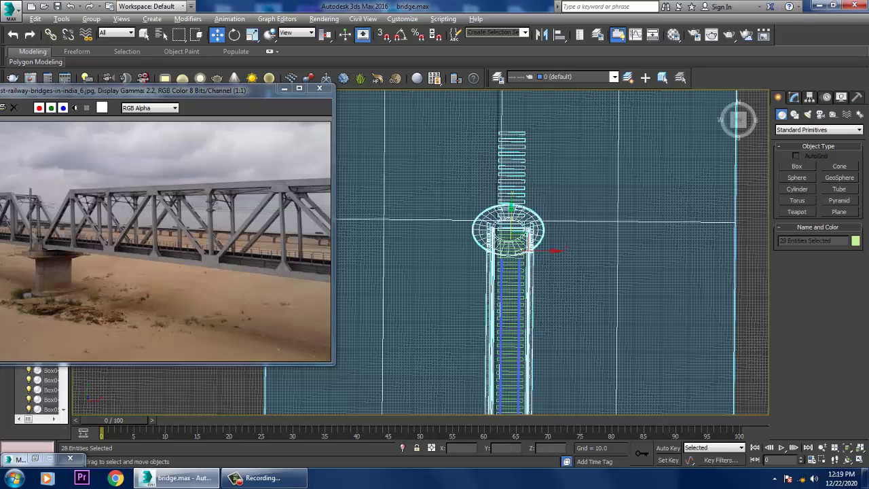
pyautogui.keyDown('alt'); pyautogui.moveTo(689, 260); pyautogui.dragTo(689, 260); pyautogui.keyUp('alt')
pyautogui.keyDown('alt'); pyautogui.moveTo(399, 276); pyautogui.dragTo(543, 326); pyautogui.keyUp('alt')
pyautogui.scroll(2, 524, 254)
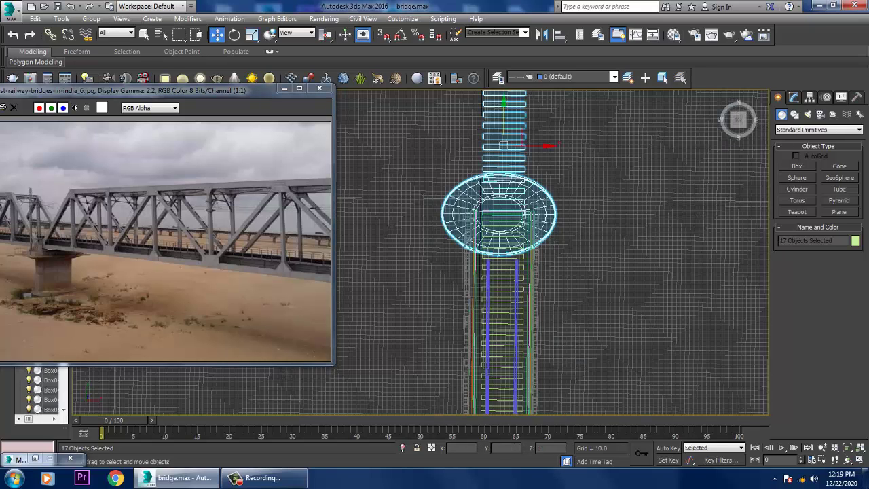
pyautogui.keyDown('alt'); pyautogui.moveTo(594, 296); pyautogui.dragTo(594, 296); pyautogui.keyUp('alt')
pyautogui.scroll(2, 533, 228)
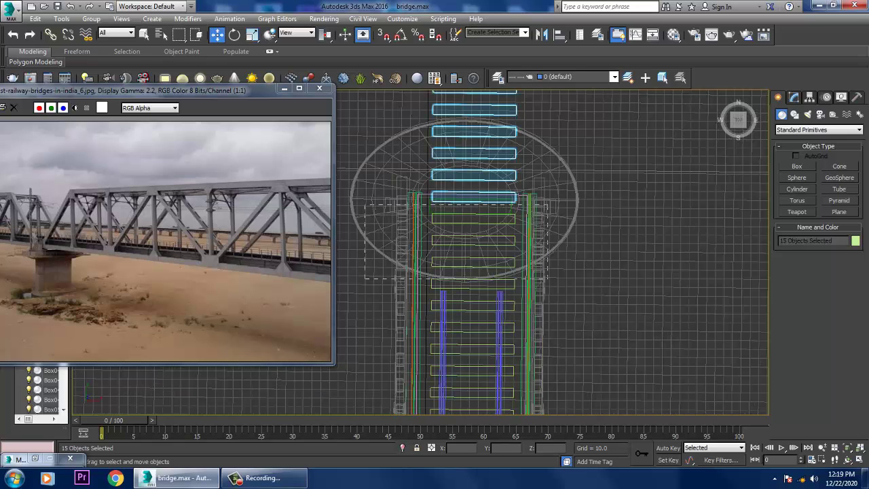
pyautogui.moveTo(571, 279); pyautogui.dragTo(571, 278)
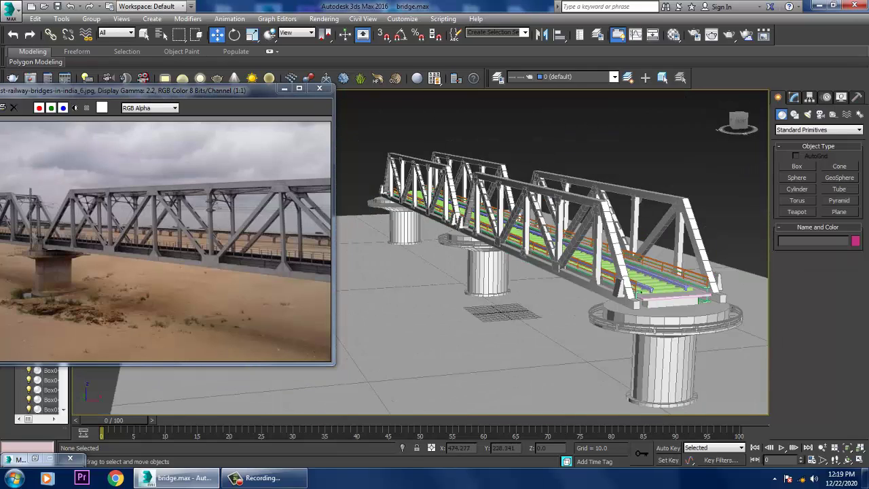
# Apply the 01 - Default material to the entire scene, and minimize the reference photo and the Material Editor.
pyautogui.hotkey('ctrl', 'a')
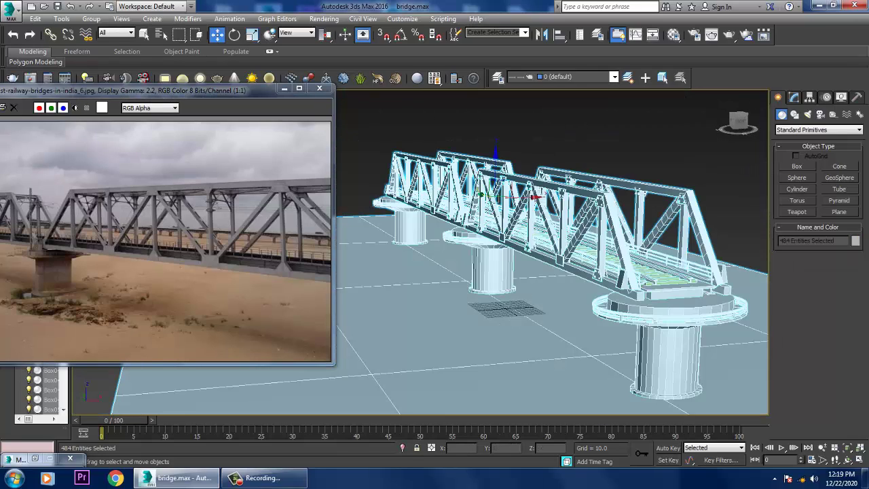
pyautogui.press('m')
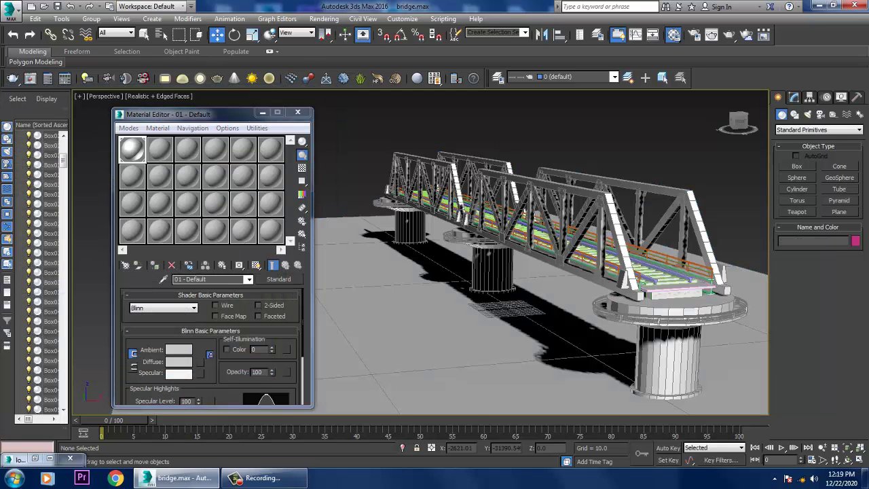
pyautogui.press('m')
pyautogui.scroll(3, 421, 252)
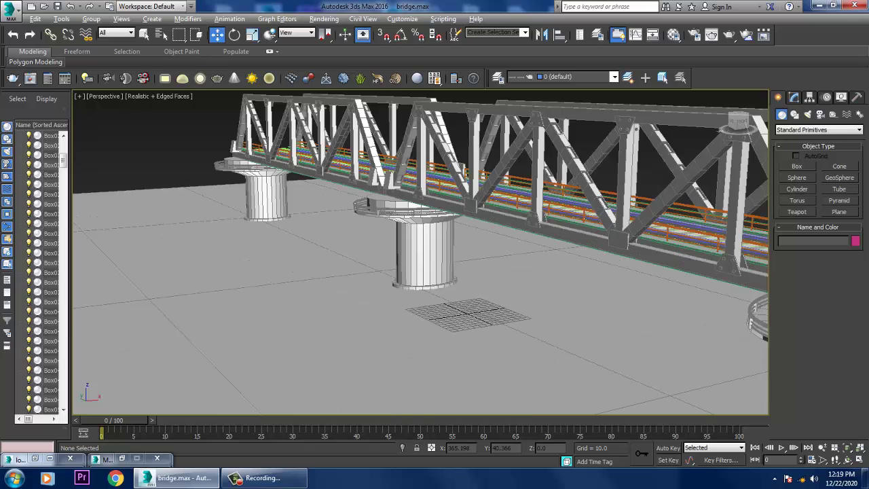
# Set the ground plane's length and width segments to 80 each.
pyautogui.click(51, 302)
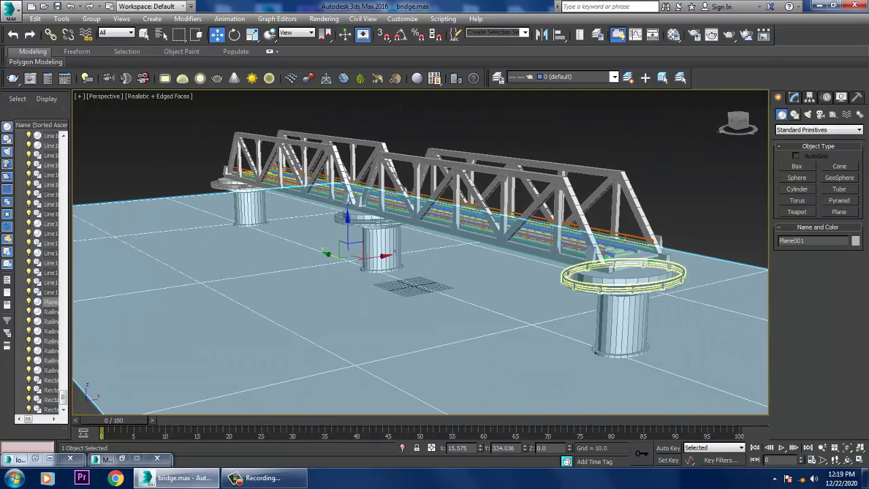
pyautogui.click(793, 97)
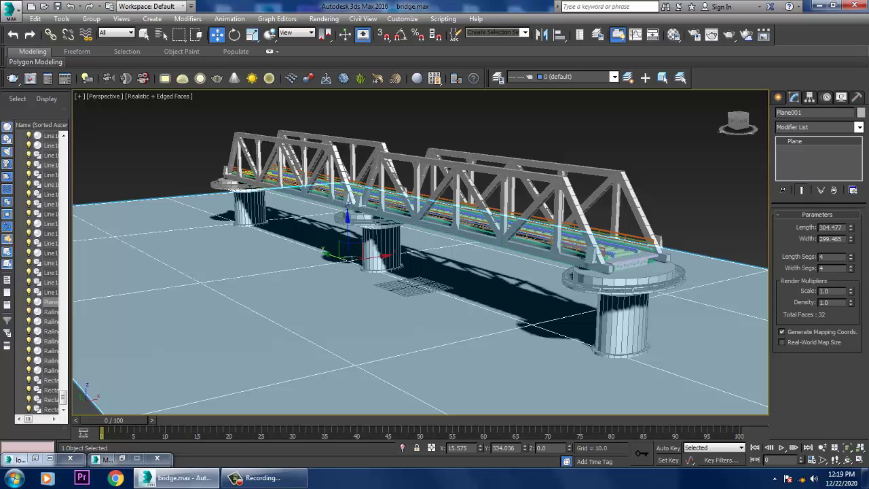
pyautogui.write('80')
pyautogui.press('Return')
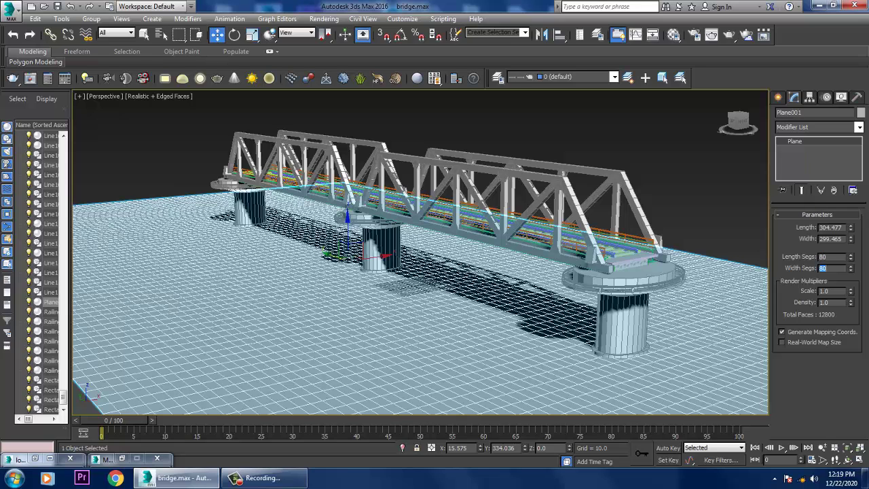
# Add a Noise modifier to the ground plane with scale 13.2 and Z strength 5.55.
pyautogui.click(818, 127)
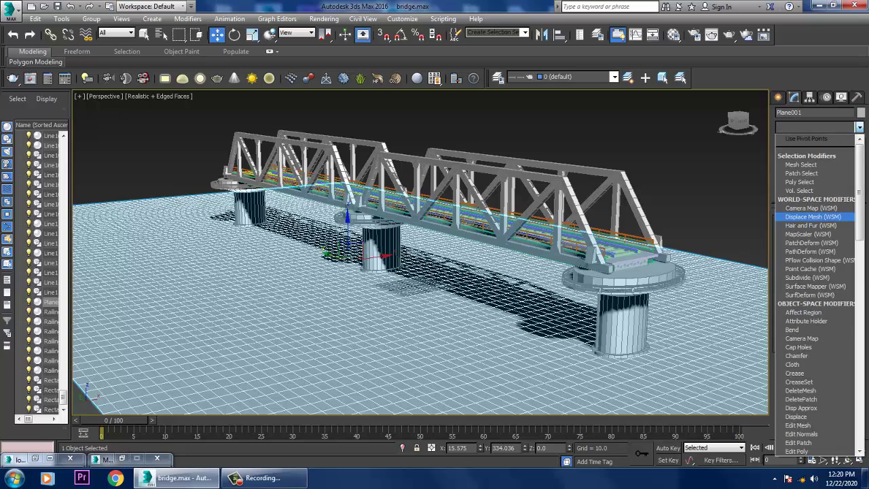
pyautogui.press('n')
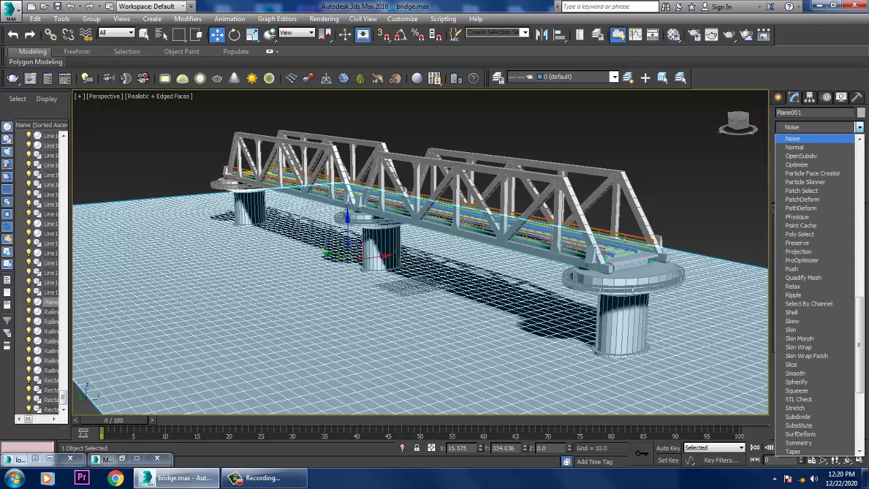
pyautogui.press('Return')
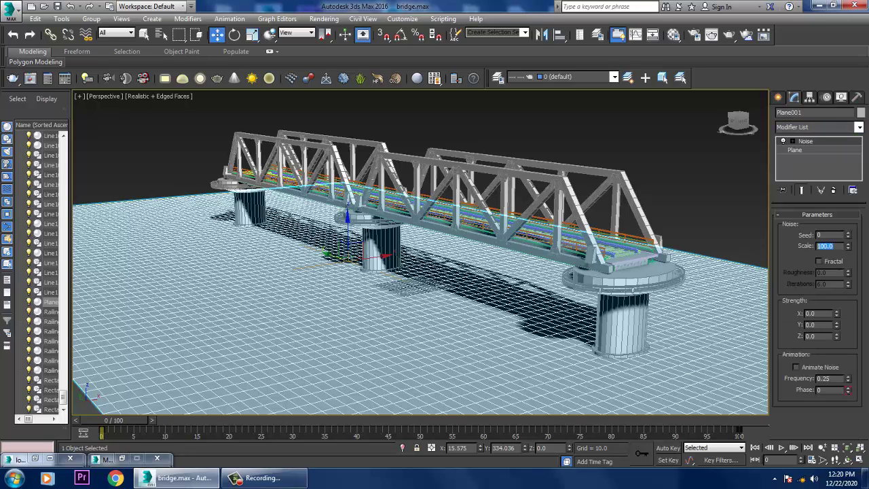
pyautogui.write('3')
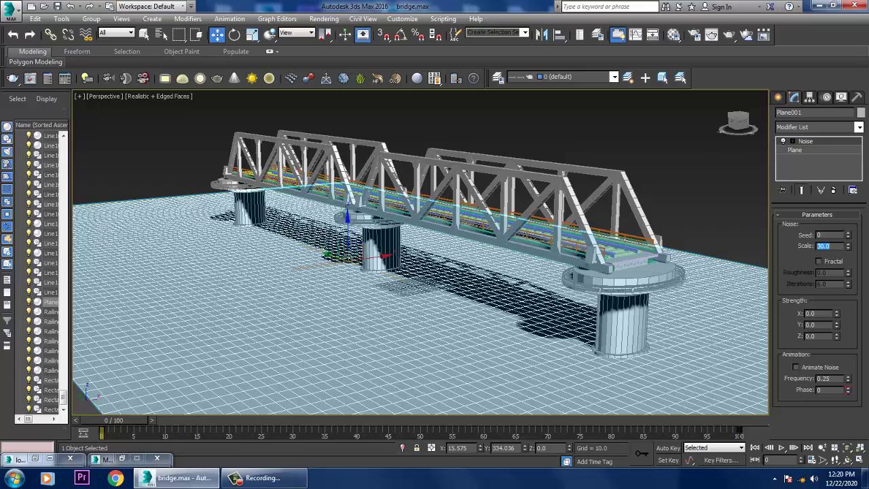
pyautogui.moveTo(836, 335); pyautogui.dragTo(837, 312)
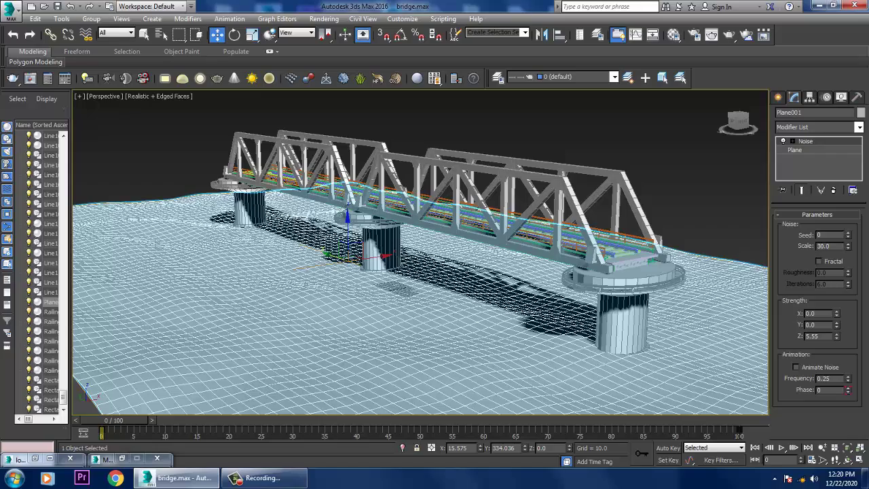
pyautogui.moveTo(848, 246)
pyautogui.mouseDown()
pyautogui.moveTo(848, 262)
pyautogui.moveTo(848, 253)
pyautogui.mouseUp()
# Turn off the edged-faces display in the perspective view to show the noisy ground surface smoothly shaded.
pyautogui.scroll(4, 521, 259)
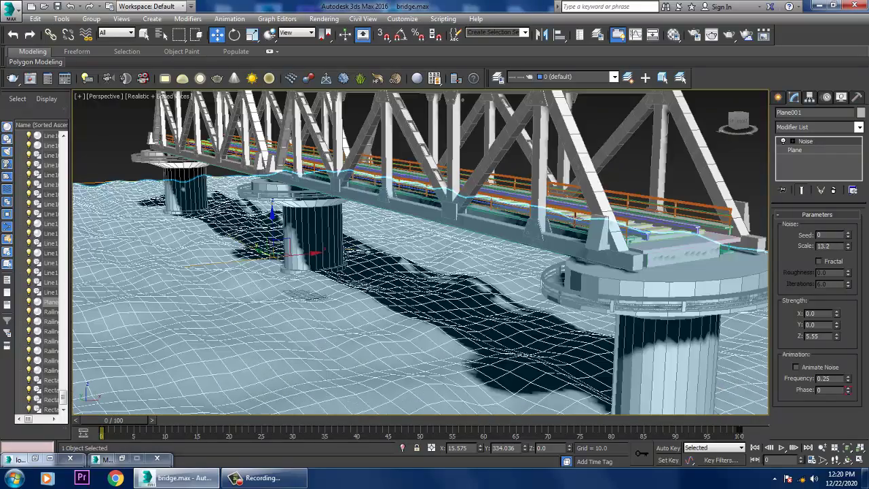
pyautogui.scroll(-3, 521, 258)
pyautogui.keyDown('alt'); pyautogui.moveTo(522, 259); pyautogui.dragTo(417, 264, button='middle'); pyautogui.keyUp('alt')
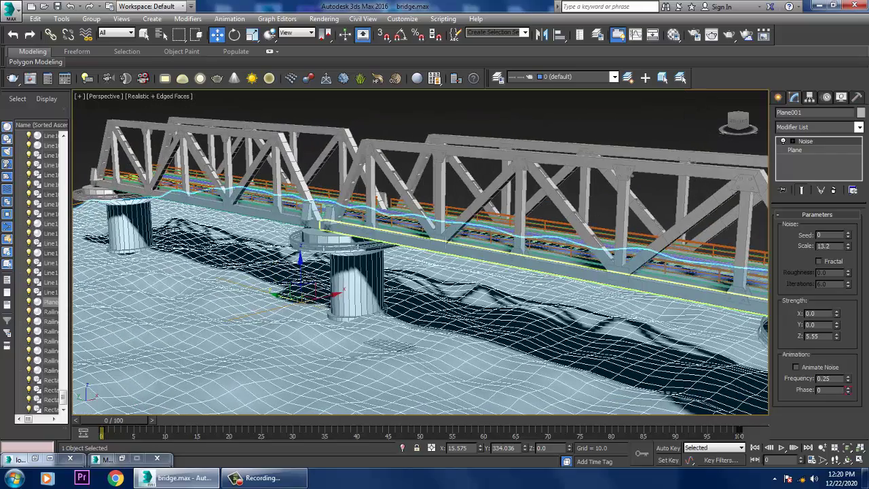
pyautogui.keyDown('alt'); pyautogui.moveTo(519, 255); pyautogui.dragTo(469, 248, button='middle'); pyautogui.keyUp('alt')
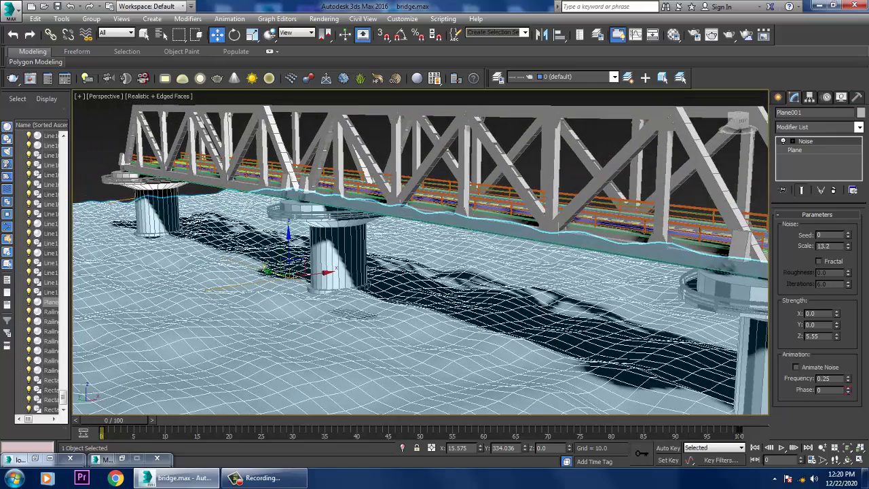
pyautogui.press('F4')
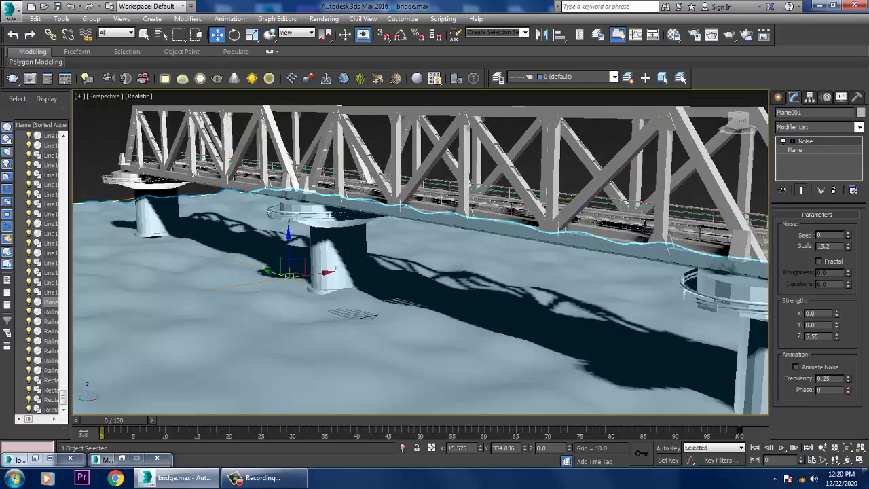
# Examine the railings, rails, sleepers and deck end of the near span up close, and the whole bridge above the ground.
pyautogui.scroll(10, 408, 272)
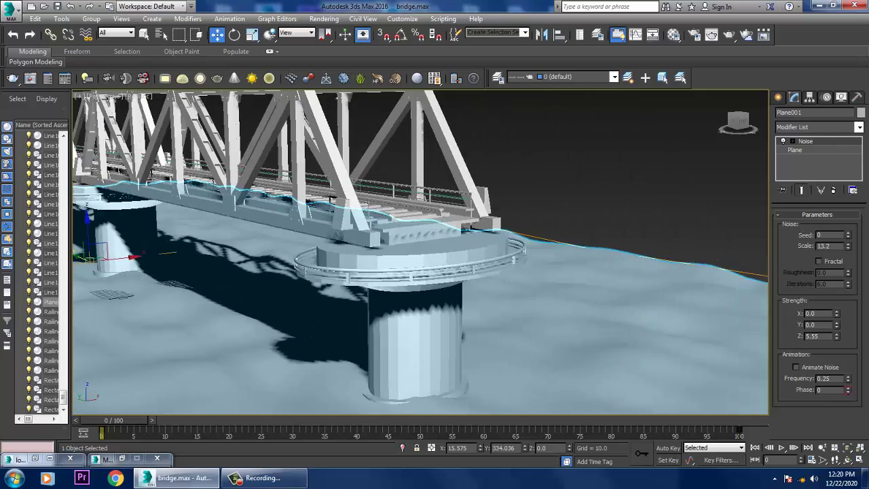
pyautogui.press('z')
pyautogui.scroll(12, 408, 271)
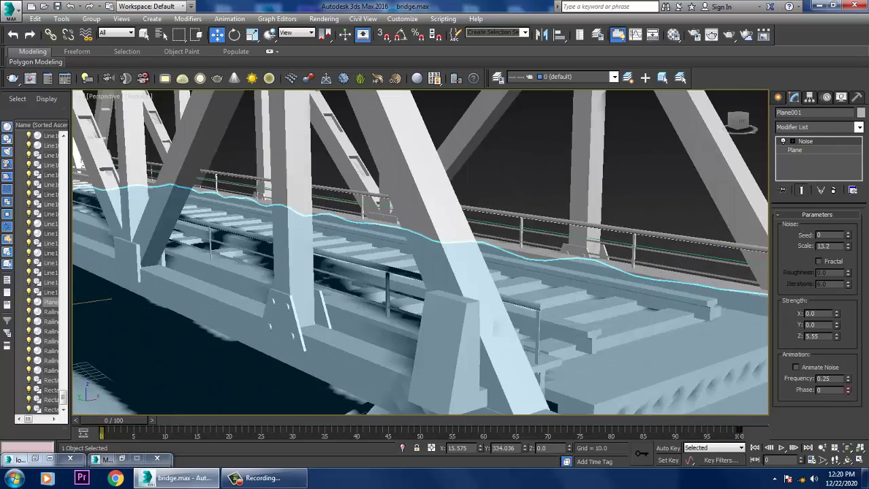
pyautogui.keyDown('alt'); pyautogui.moveTo(421, 272); pyautogui.dragTo(476, 258, button='middle'); pyautogui.keyUp('alt')
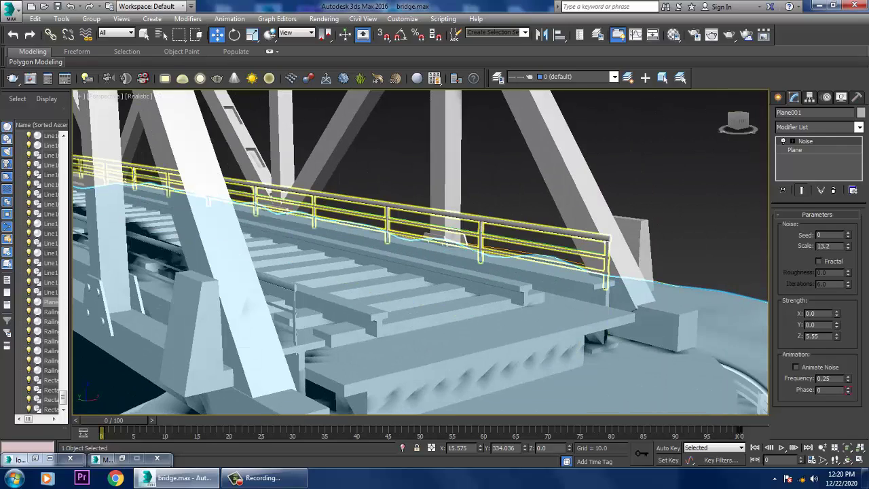
pyautogui.click(435, 224)
pyautogui.scroll(-15, 435, 224)
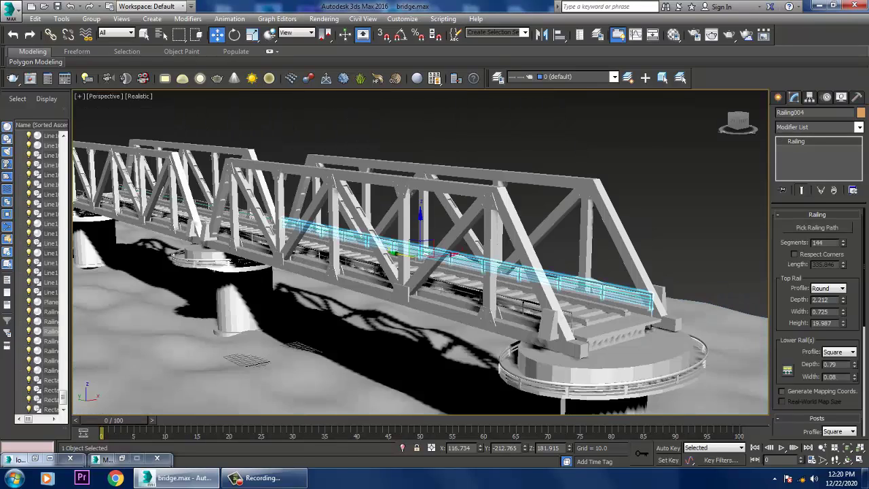
pyautogui.click(713, 202)
pyautogui.scroll(5, 713, 202)
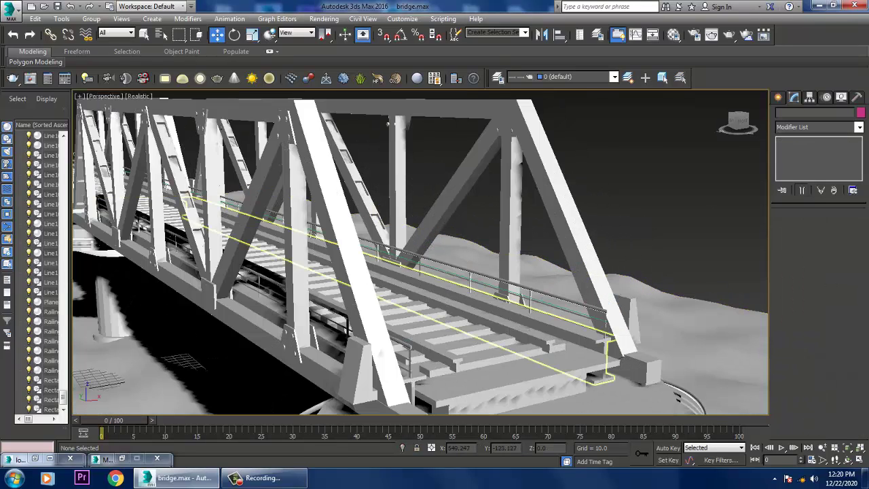
pyautogui.scroll(5, 380, 224)
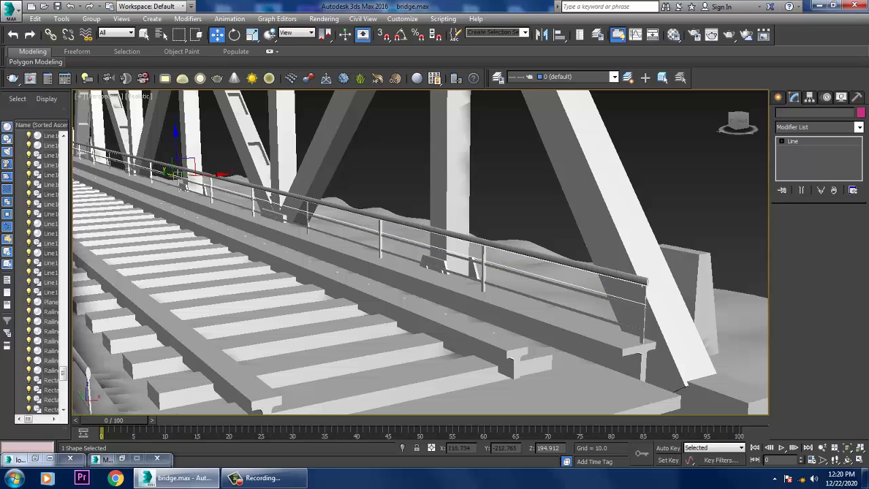
pyautogui.click(380, 218)
pyautogui.hotkey('ctrl', 'd')
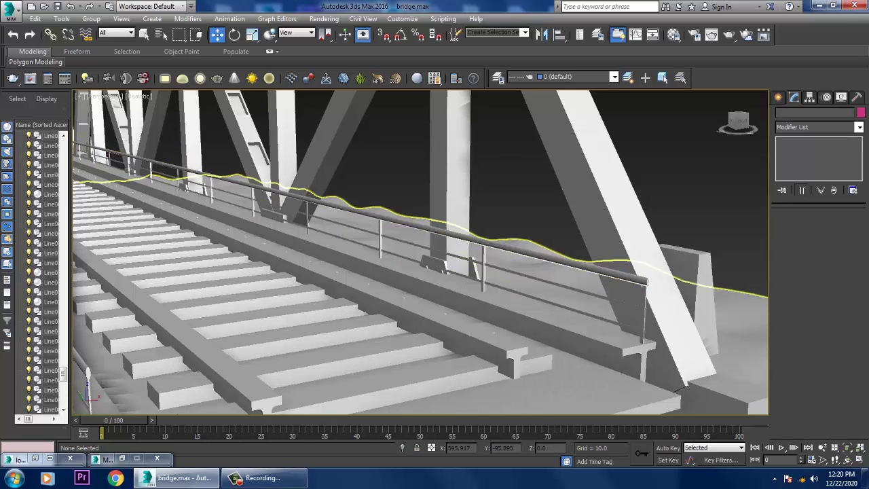
pyautogui.scroll(2, 435, 251)
pyautogui.moveTo(339, 339); pyautogui.dragTo(418, 326, button='middle')
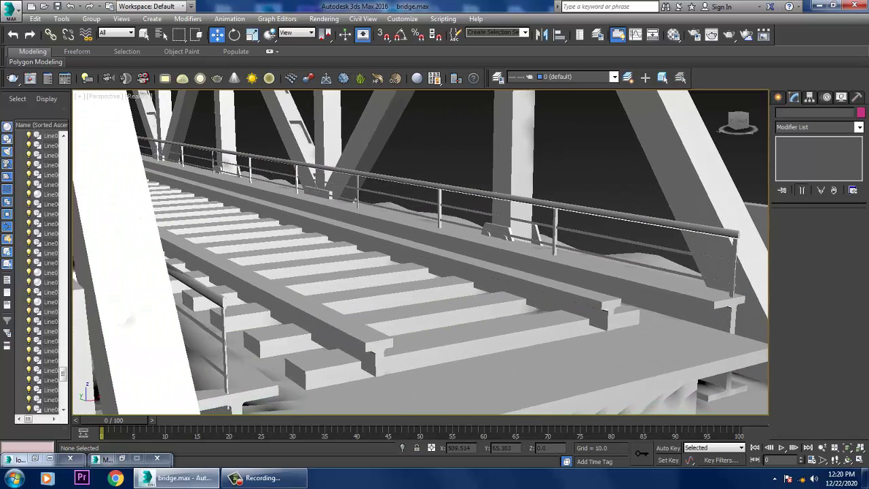
pyautogui.scroll(-10, 421, 251)
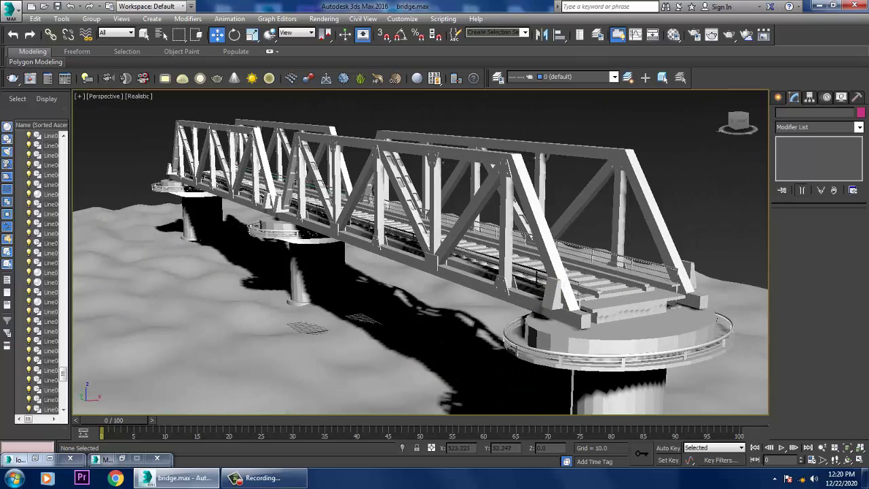
pyautogui.scroll(4, 421, 251)
# Select the ground plane, open the Material Editor and switch the production renderer to V-Ray Adv 3.30.05.
pyautogui.click(380, 326)
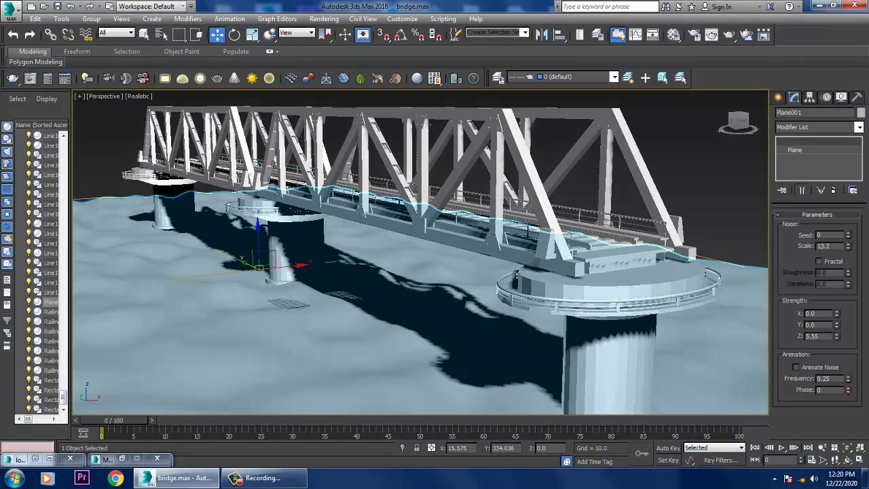
pyautogui.press('m')
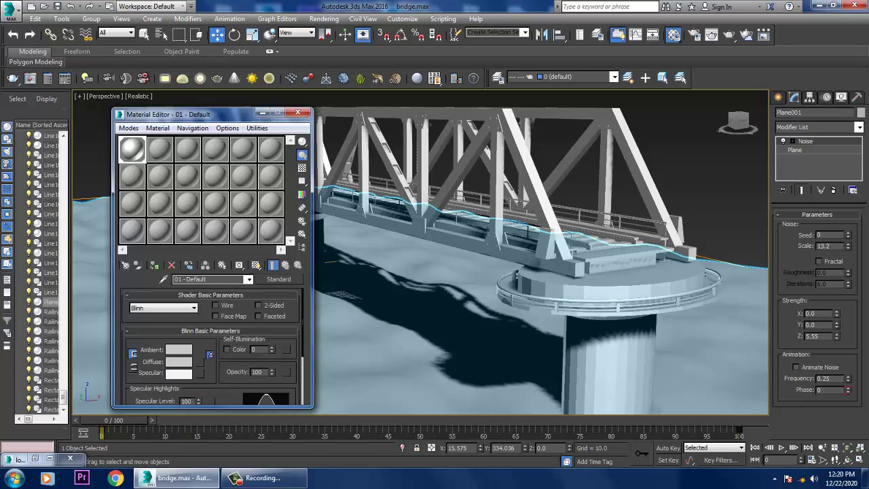
pyautogui.click(324, 19)
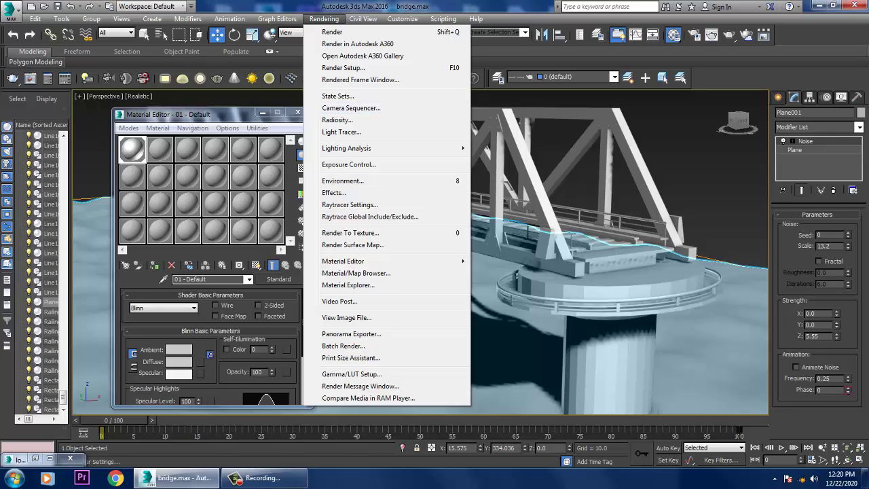
pyautogui.click(343, 67)
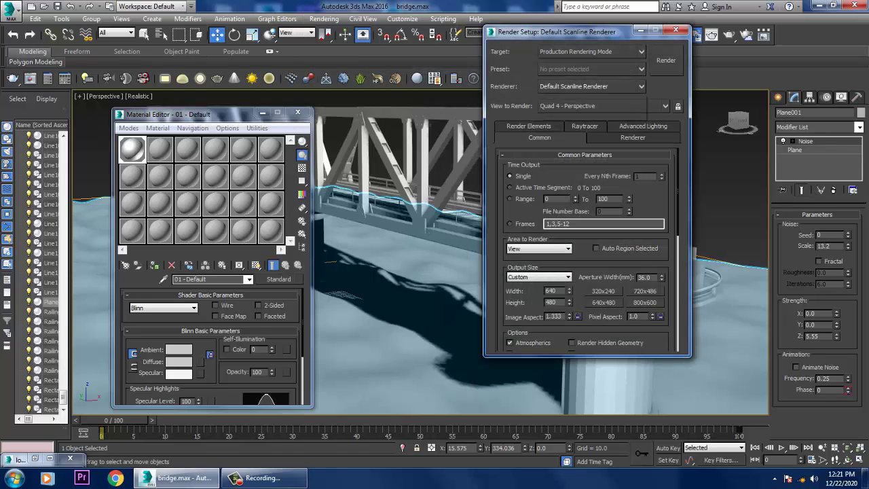
pyautogui.click(591, 86)
pyautogui.click(591, 163)
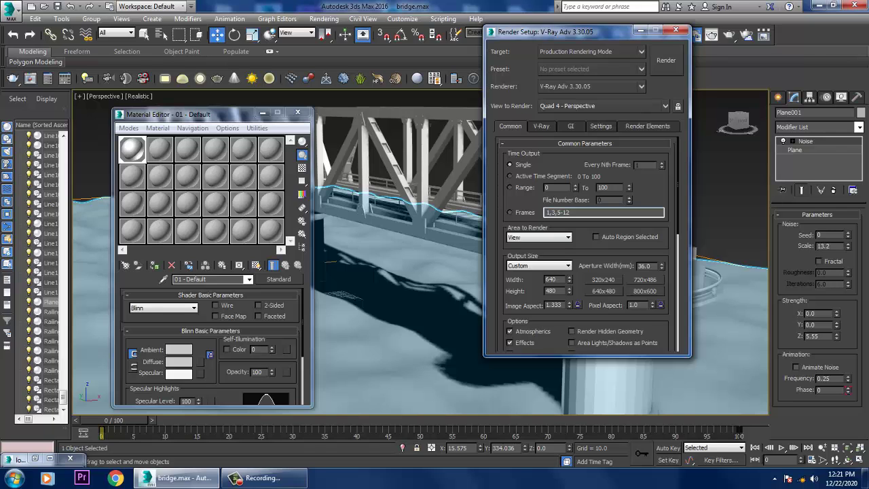
# Change the 02 - Default material's type to VRayMtl.
pyautogui.click(159, 149)
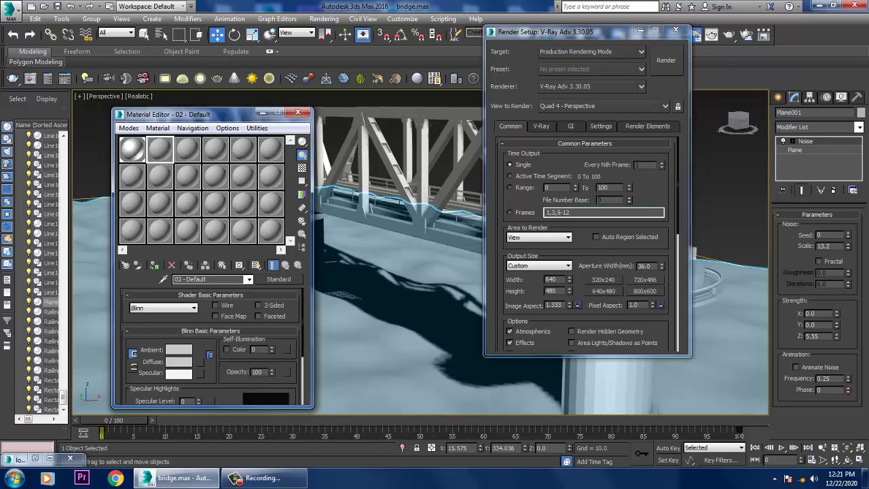
pyautogui.click(278, 279)
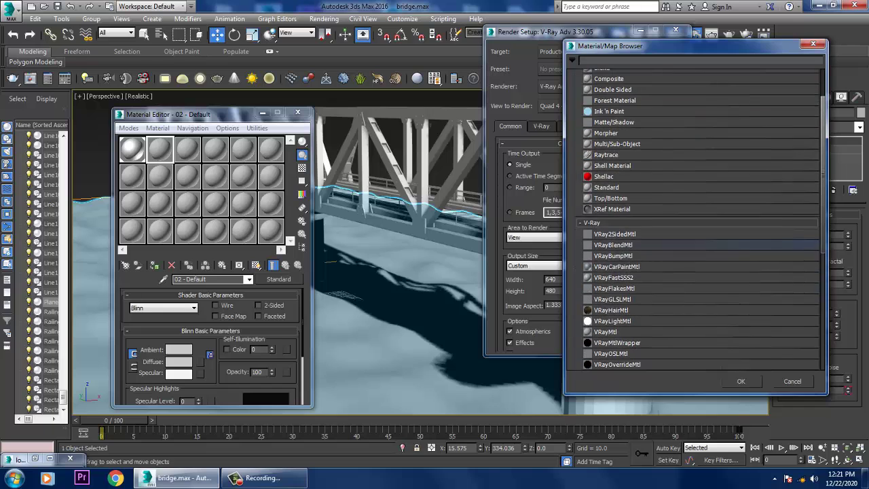
pyautogui.doubleClick(605, 331)
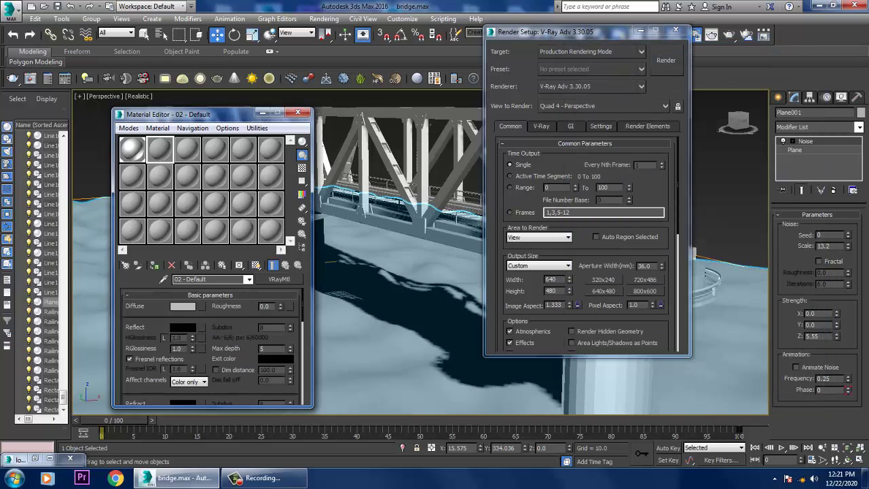
# Set the diffuse colour of the 02 - Default material to black.
pyautogui.moveTo(204, 115); pyautogui.dragTo(397, 36)
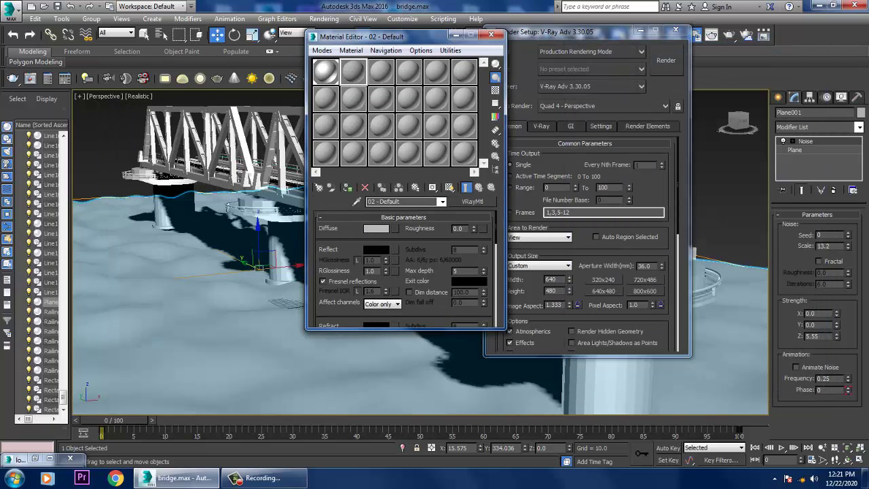
pyautogui.click(375, 228)
pyautogui.moveTo(219, 92); pyautogui.dragTo(219, 155)
pyautogui.click(401, 162)
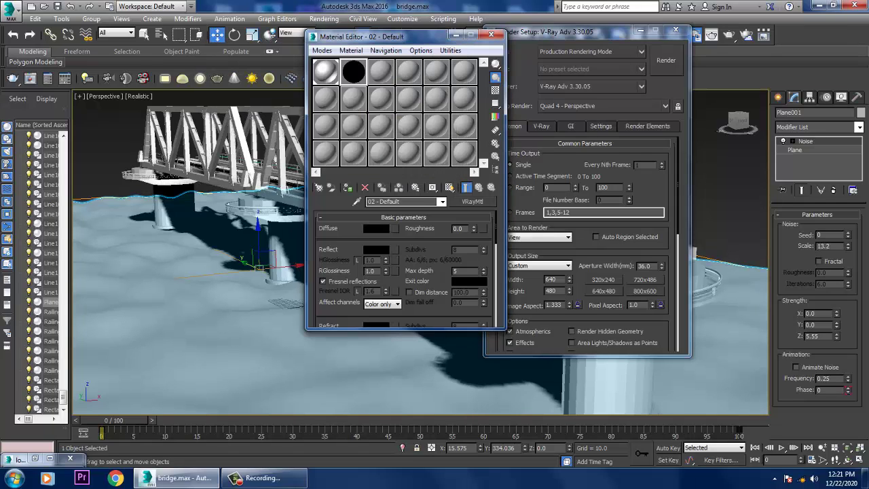
# Set the 02 - Default material's refraction colour to white and assign the material to the ground plane.
pyautogui.scroll(-4, 374, 272)
pyautogui.click(376, 247)
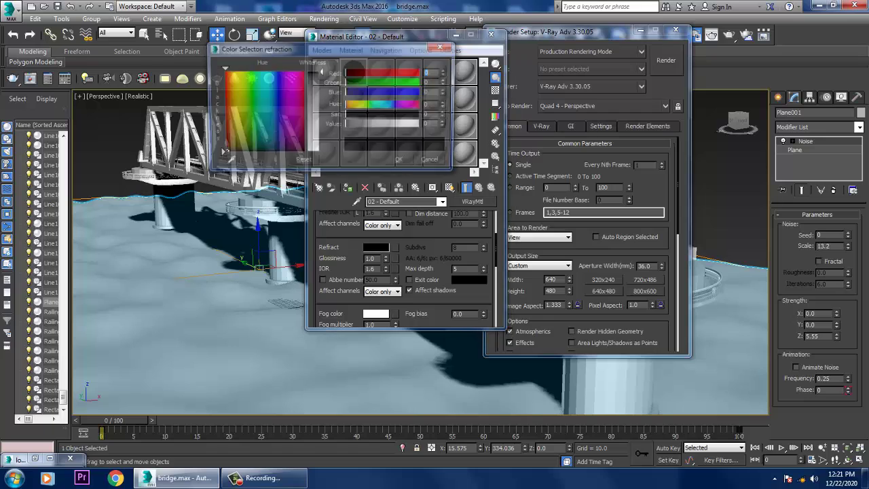
pyautogui.moveTo(322, 68); pyautogui.dragTo(322, 161)
pyautogui.click(407, 170)
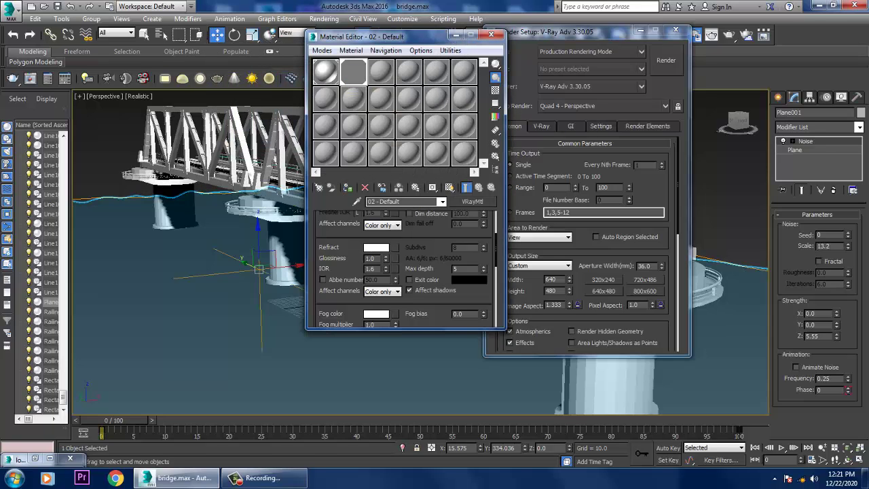
# Set the 02 - Default material's reflection colour to a grey with red, green and blue at 40.
pyautogui.scroll(3, 405, 269)
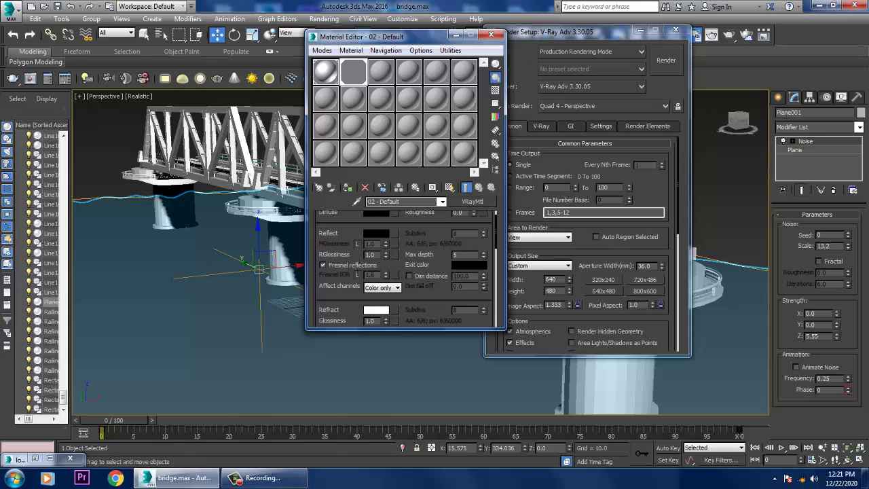
pyautogui.click(375, 233)
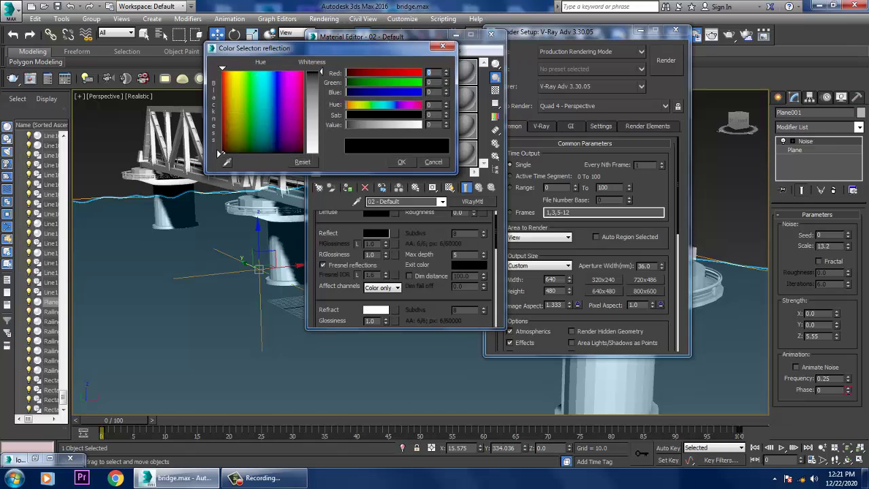
pyautogui.write('40')
pyautogui.press('Return')
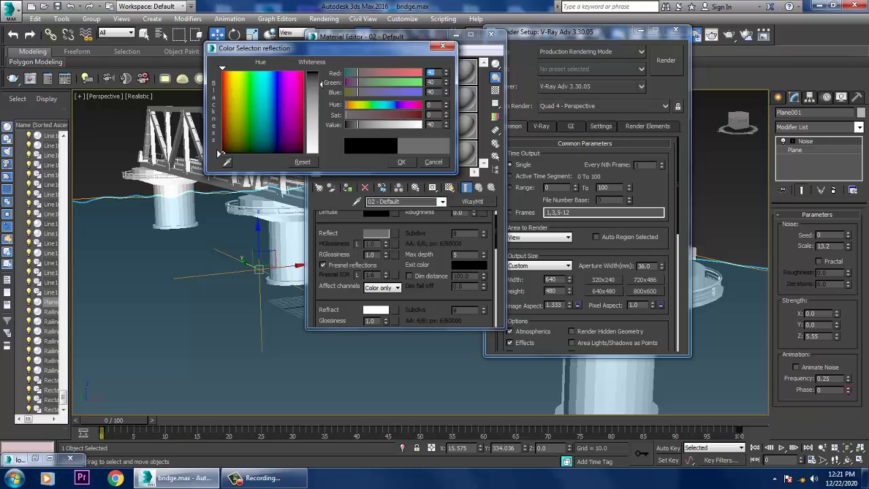
pyautogui.press('Return')
pyautogui.click(492, 35)
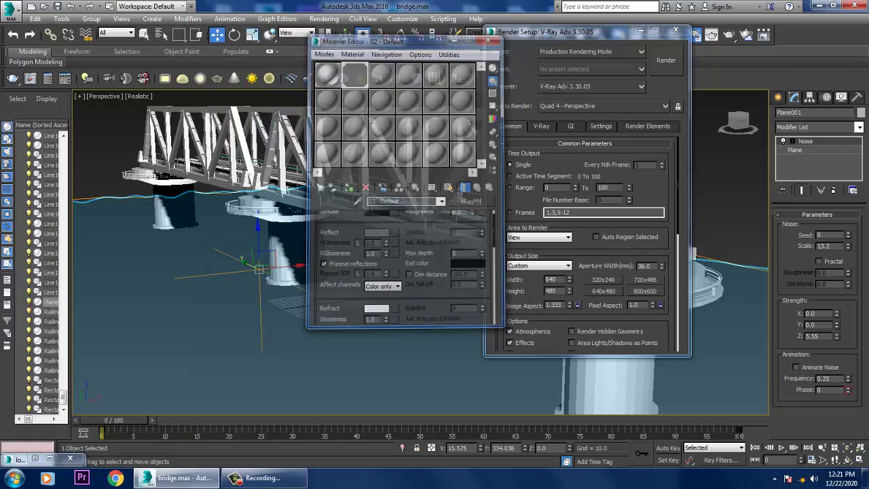
# Render the perspective view with V-Ray to check the water, and clear the frame buffer and render settings away.
pyautogui.click(666, 60)
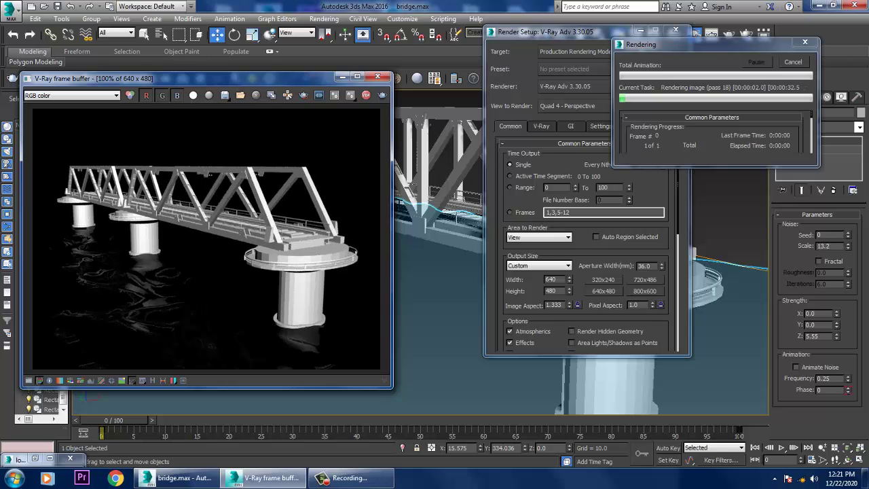
pyautogui.click(378, 76)
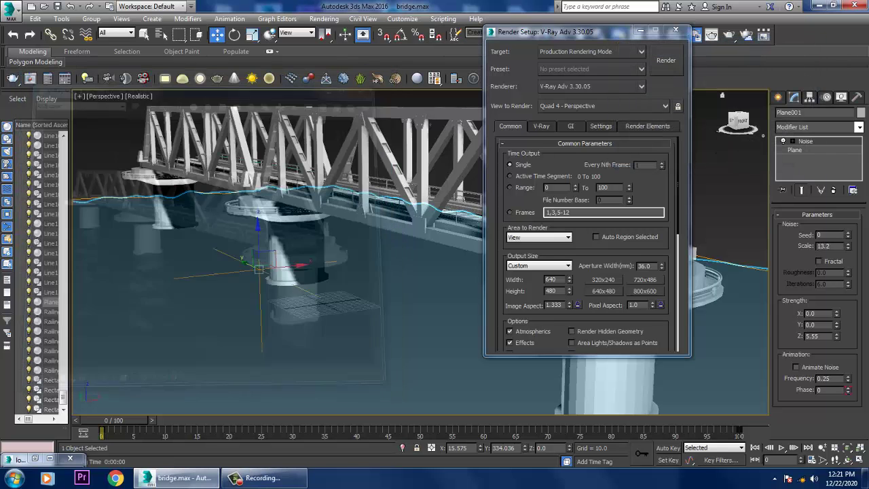
pyautogui.click(641, 30)
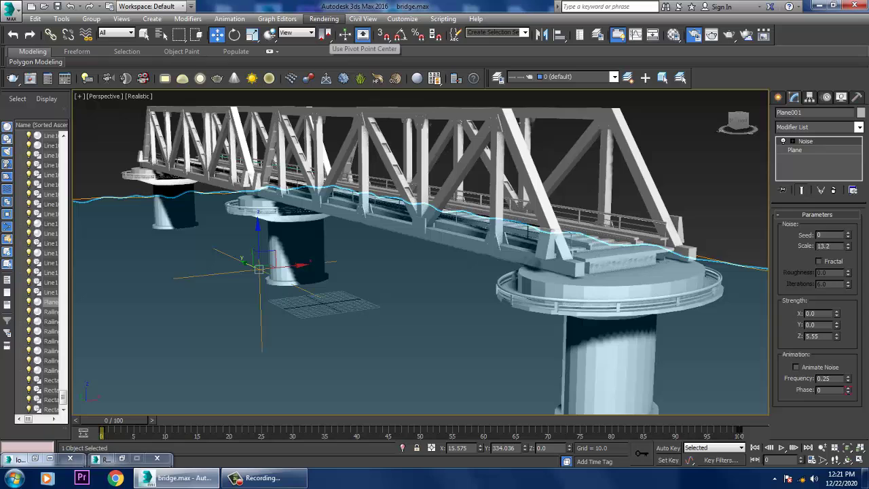
# Assign a Bitmap using HDRI_Hero.png from the Desktop as the scene's environment map.
pyautogui.click(324, 18)
pyautogui.click(343, 157)
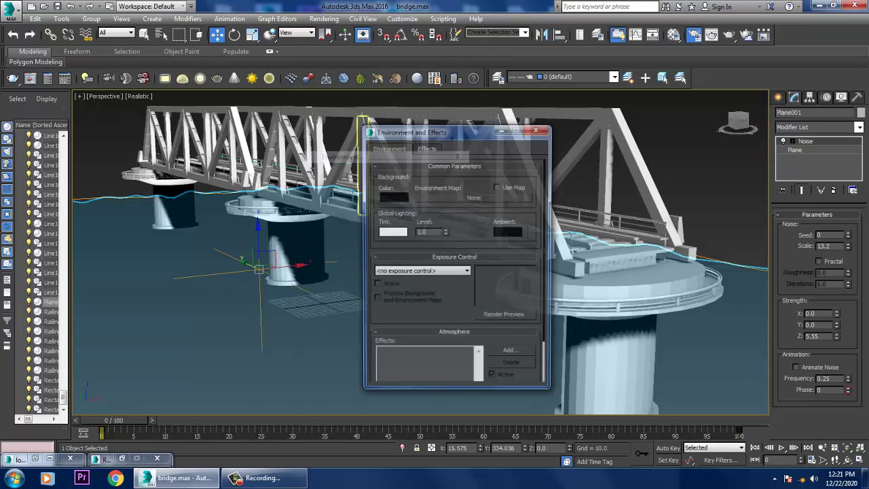
pyautogui.click(474, 197)
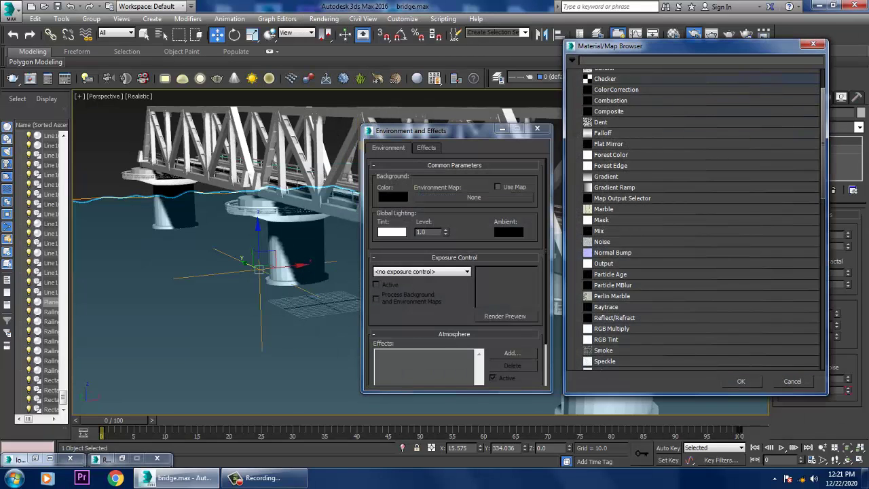
pyautogui.doubleClick(604, 98)
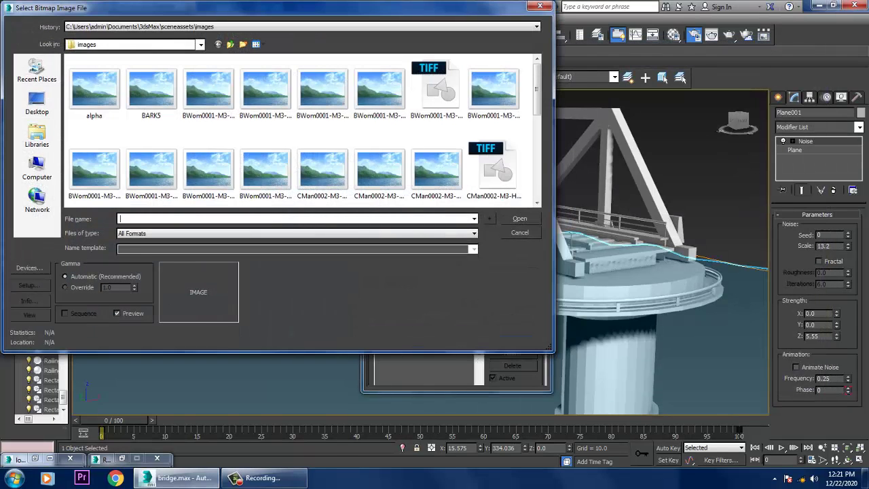
pyautogui.click(38, 103)
pyautogui.scroll(-5, 126, 136)
pyautogui.click(103, 136)
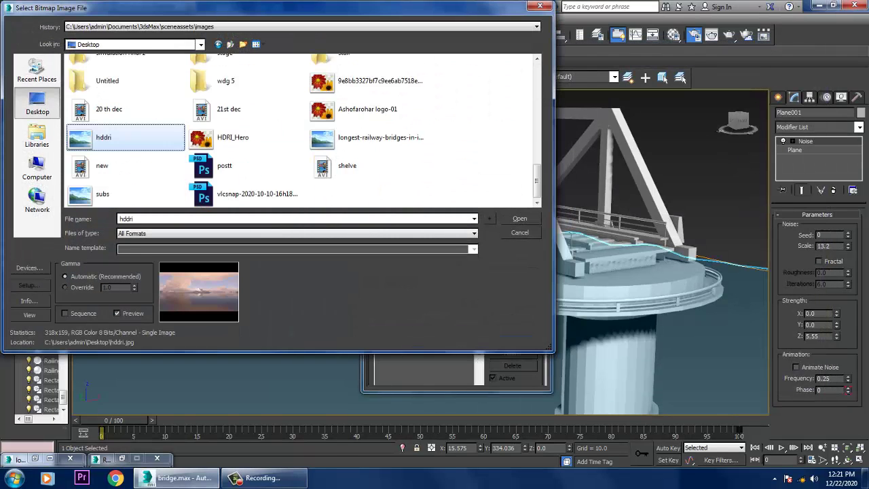
pyautogui.doubleClick(224, 133)
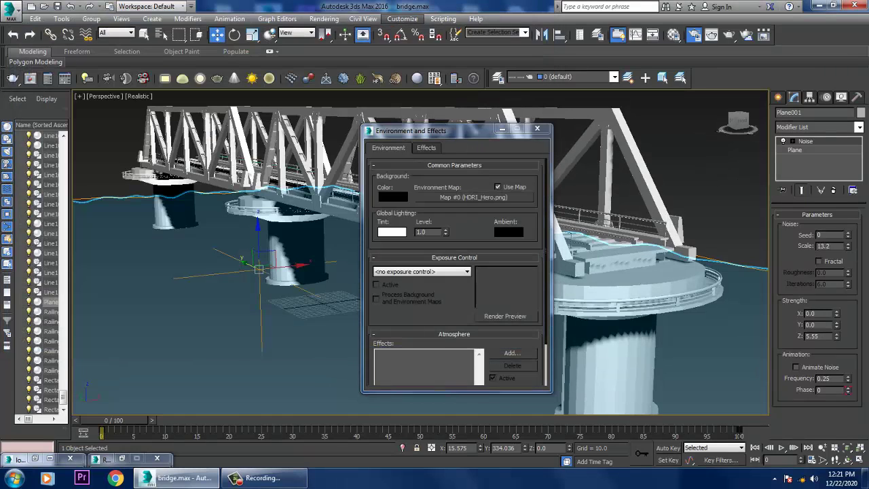
# Render the perspective view to check the bridge and water against the environment image, and close the environment settings.
pyautogui.click(324, 18)
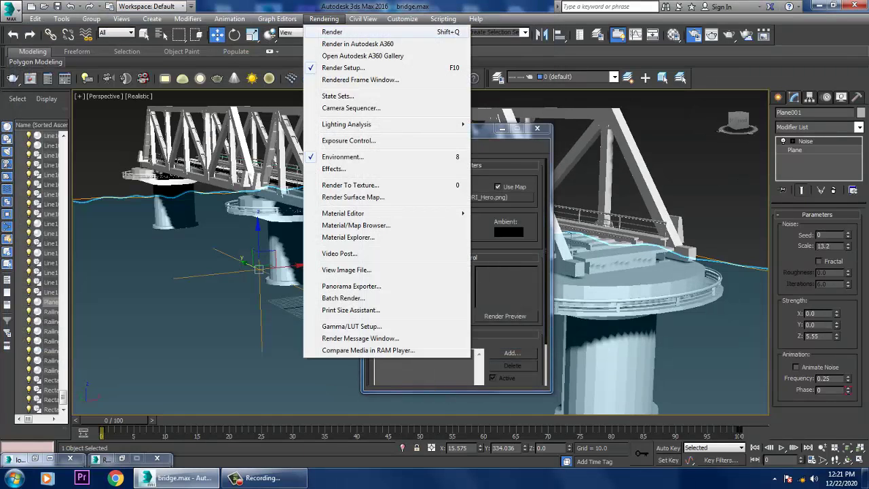
pyautogui.click(333, 33)
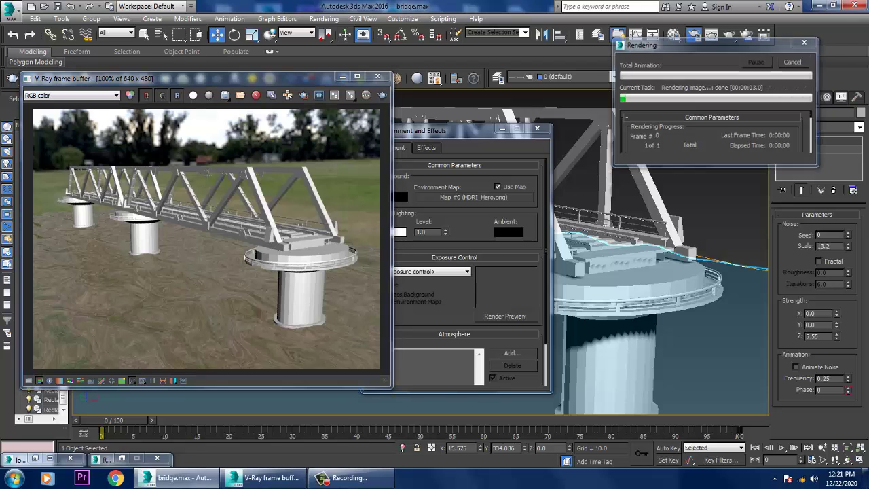
pyautogui.click(378, 76)
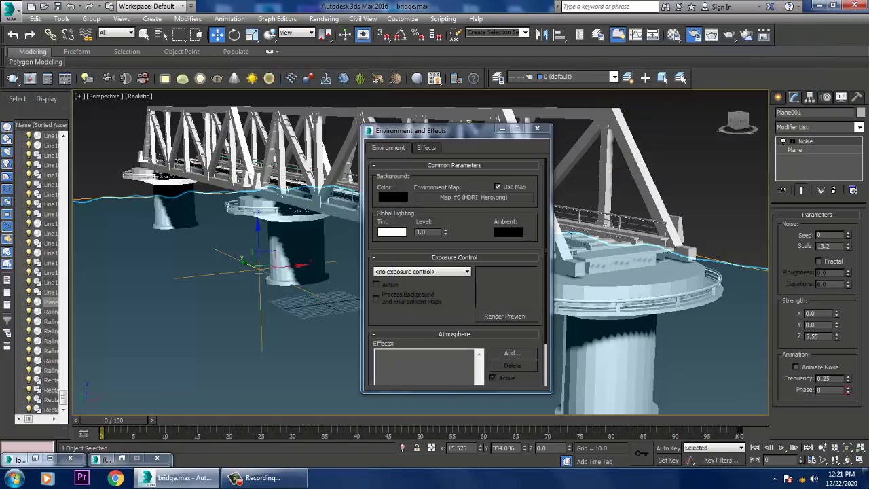
pyautogui.click(538, 128)
# Set the 02 - Default material's diffuse colour to a light blue with red 92, green 139 and blue 236.
pyautogui.keyDown('alt'); pyautogui.moveTo(421, 258); pyautogui.dragTo(286, 270, button='middle'); pyautogui.keyUp('alt')
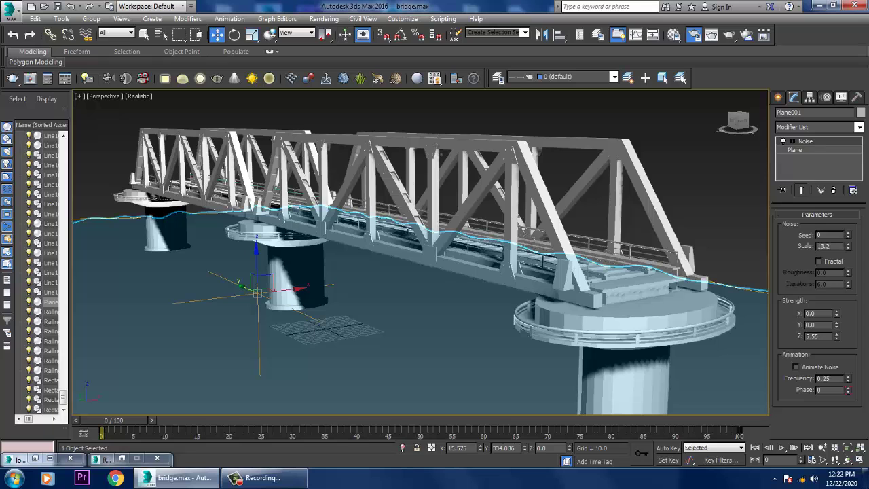
pyautogui.keyDown('alt'); pyautogui.moveTo(286, 270); pyautogui.dragTo(122, 262, button='middle'); pyautogui.keyUp('alt')
pyautogui.hotkey('alt', 'h')
pyautogui.hotkey('ctrl', 'z')
pyautogui.press('m')
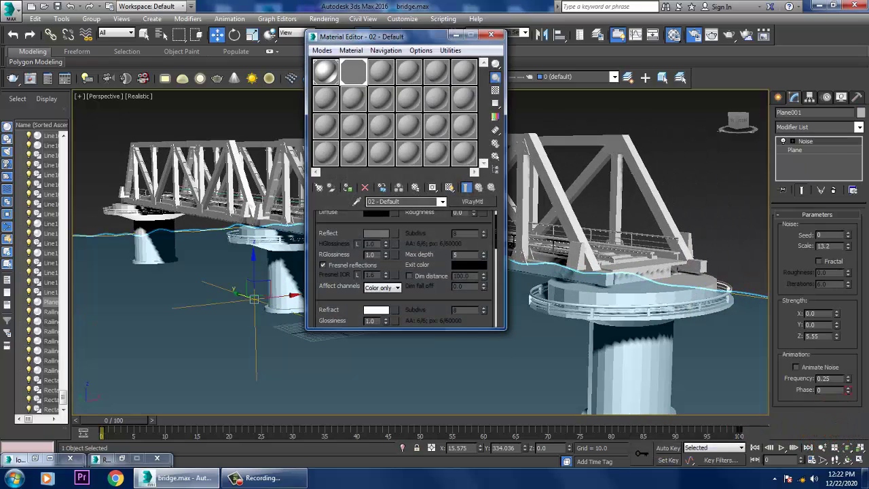
pyautogui.click(377, 213)
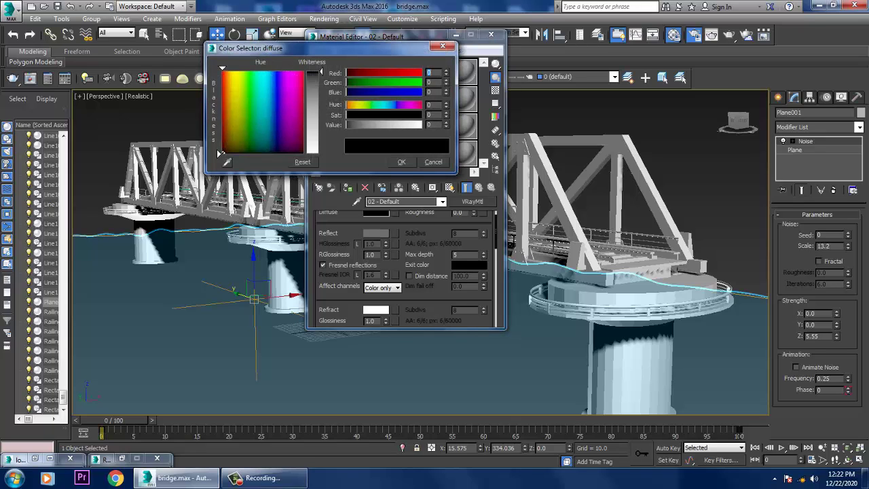
pyautogui.click(275, 80)
pyautogui.moveTo(313, 72); pyautogui.dragTo(314, 101)
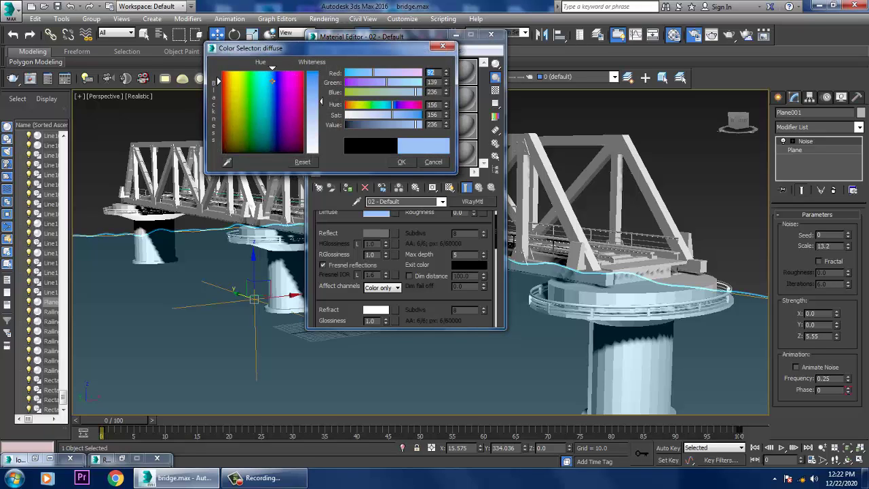
pyautogui.click(443, 46)
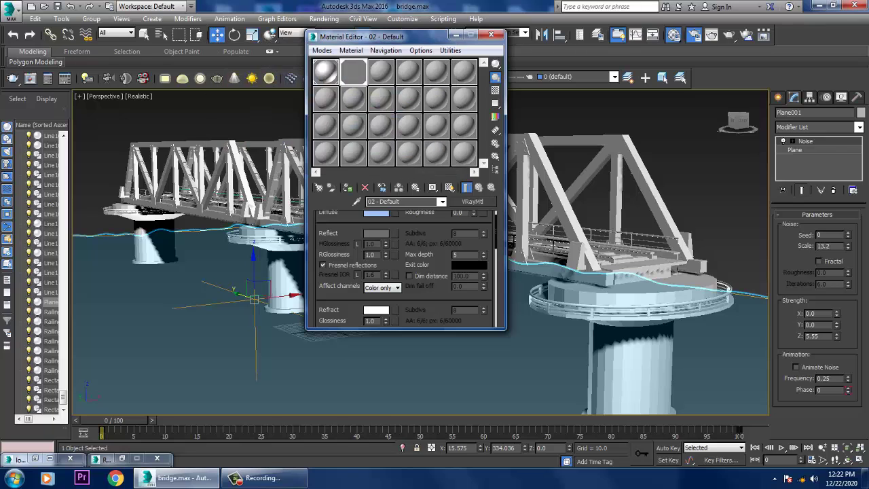
# Set the 02 - Default material's refraction colour to grey 143, close the Material Editor and deselect the ground plane.
pyautogui.click(376, 309)
pyautogui.moveTo(314, 153); pyautogui.dragTo(314, 116)
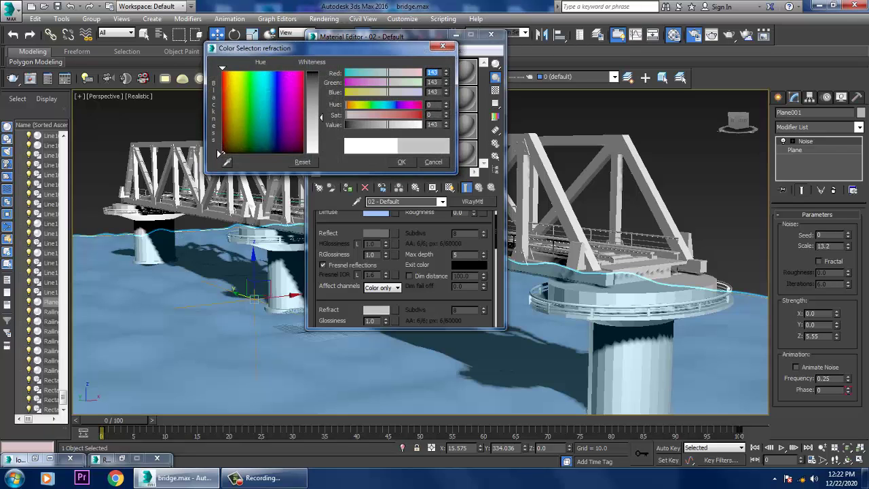
pyautogui.click(443, 46)
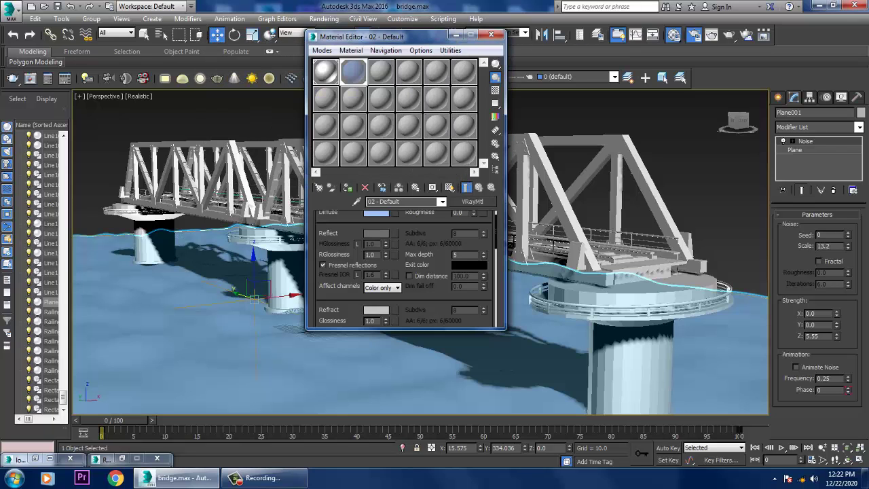
pyautogui.click(491, 35)
pyautogui.click(407, 116)
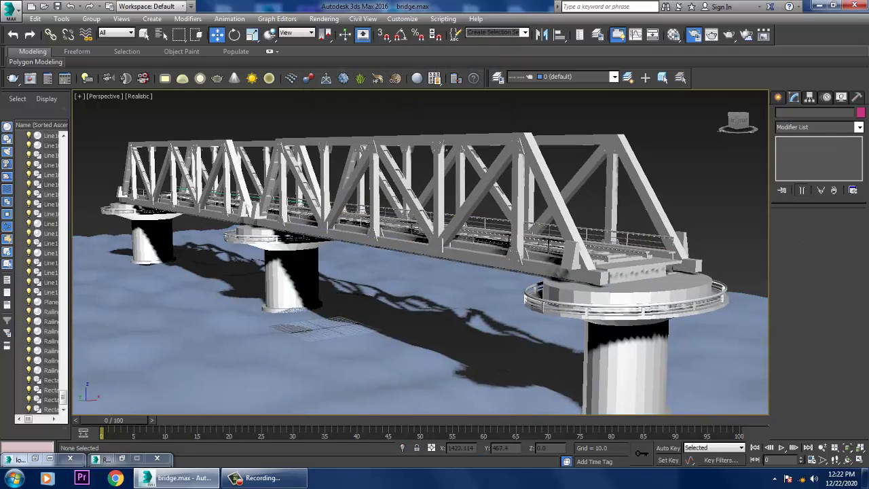
# Switch to expert mode, inspect the whole bridge and its near pier, and compare the model with the reference photo.
pyautogui.keyDown('alt'); pyautogui.moveTo(476, 238); pyautogui.dragTo(448, 234, button='middle'); pyautogui.keyUp('alt')
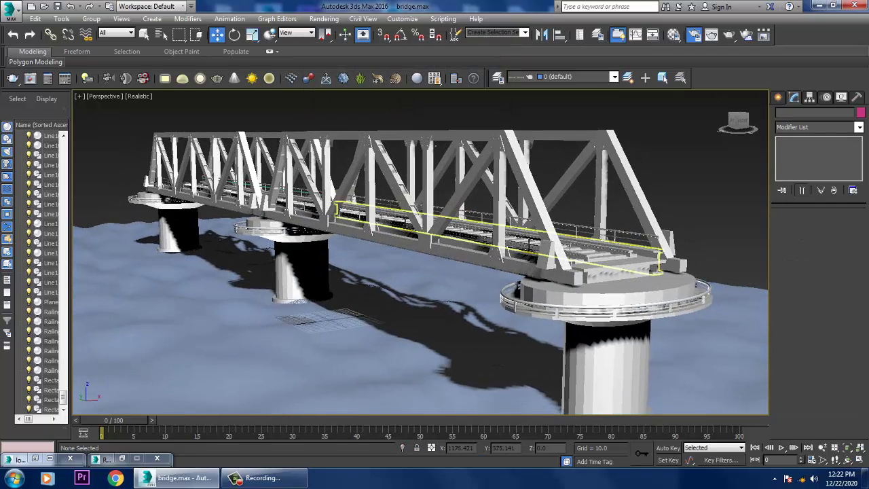
pyautogui.hotkey('ctrl', 'x')
pyautogui.keyDown('alt'); pyautogui.moveTo(733, 277); pyautogui.dragTo(778, 280, button='middle'); pyautogui.keyUp('alt')
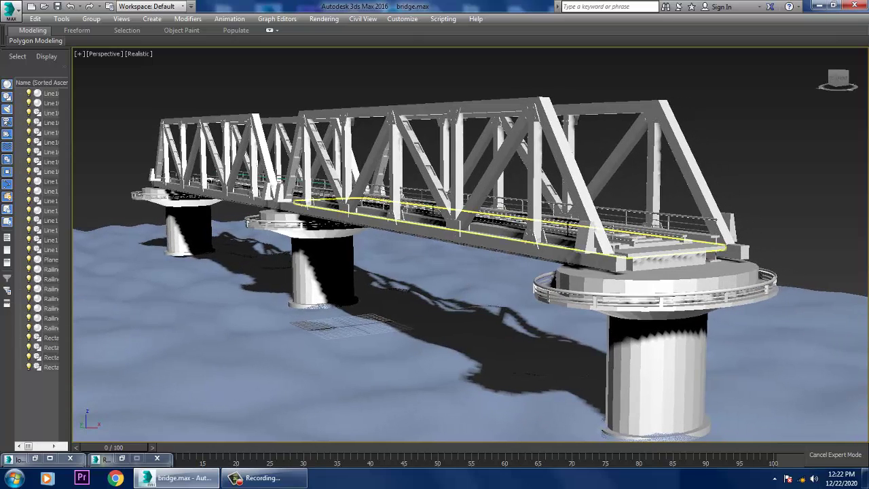
pyautogui.scroll(5, 679, 265)
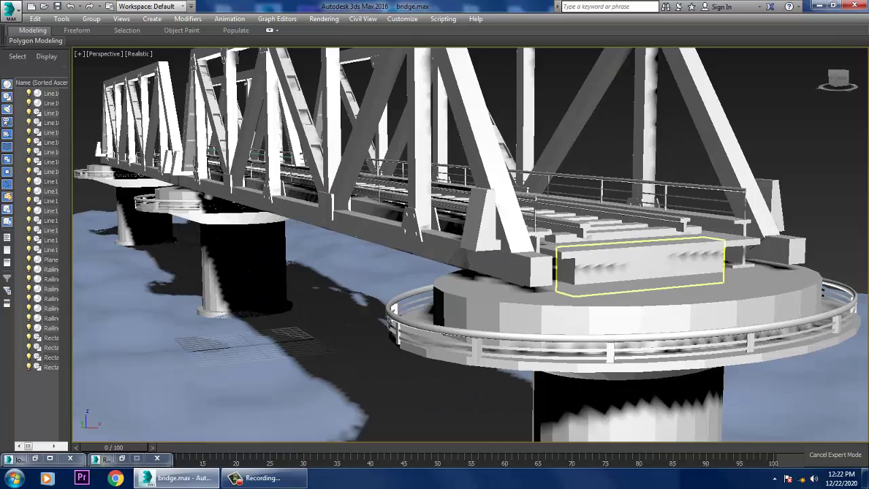
pyautogui.moveTo(652, 265)
pyautogui.keyDown('alt'); pyautogui.mouseDown(button='middle')
pyautogui.moveTo(665, 265)
pyautogui.moveTo(645, 266)
pyautogui.mouseUp(button='middle'); pyautogui.keyUp('alt')
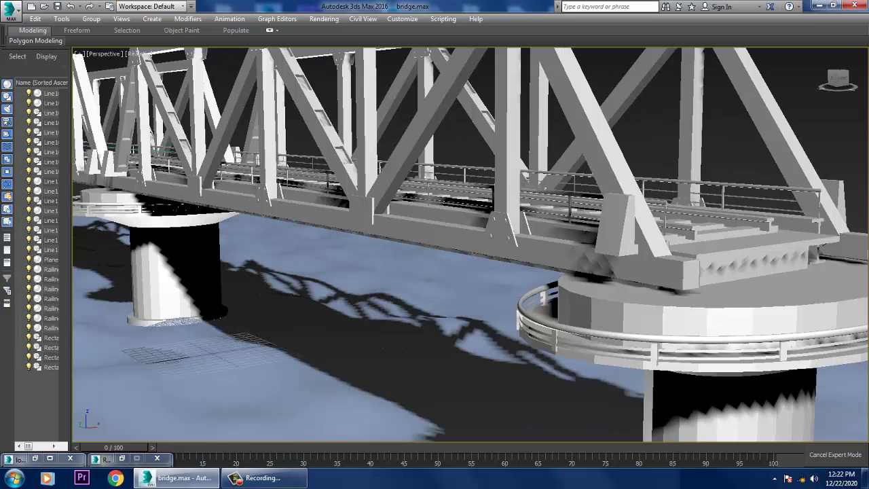
pyautogui.scroll(-6, 644, 260)
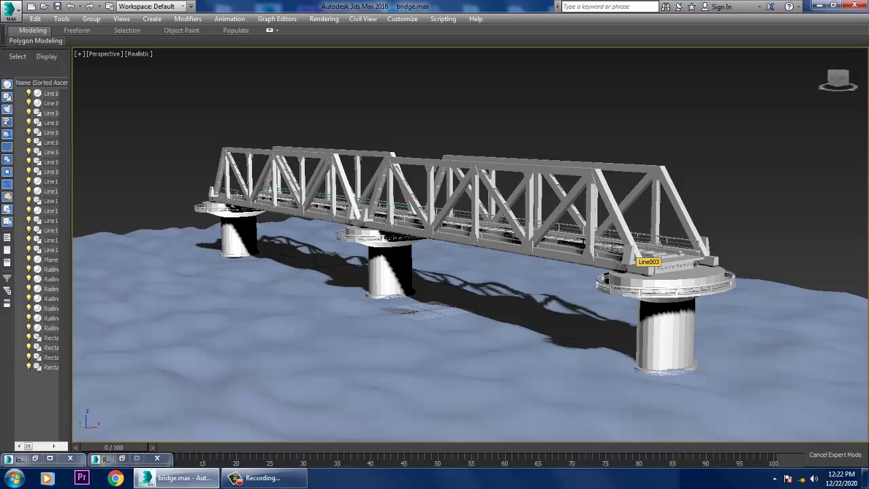
pyautogui.keyDown('alt'); pyautogui.moveTo(644, 260); pyautogui.dragTo(647, 238, button='middle'); pyautogui.keyUp('alt')
pyautogui.click(35, 458)
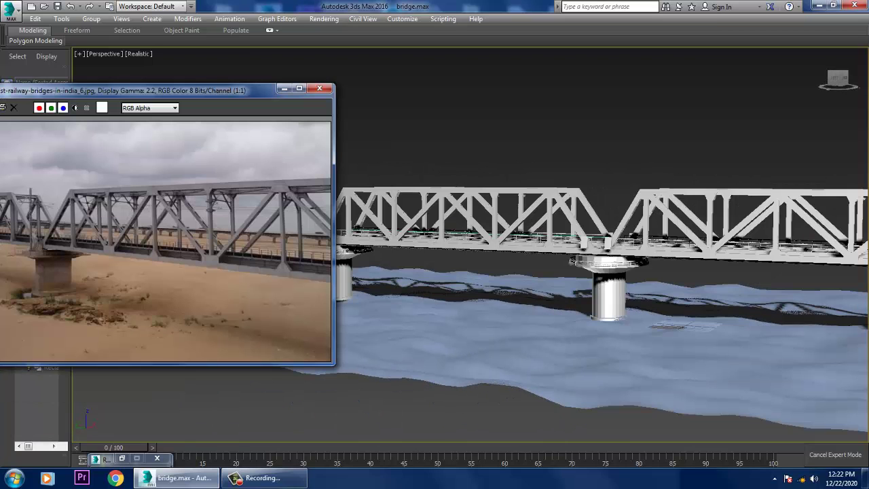
pyautogui.click(283, 88)
# Move the wedge-shaped bracket at the foot of the truss's end post down along Z toward the pier top.
pyautogui.keyDown('alt'); pyautogui.moveTo(516, 258); pyautogui.dragTo(405, 258, button='middle'); pyautogui.keyUp('alt')
pyautogui.scroll(5, 404, 259)
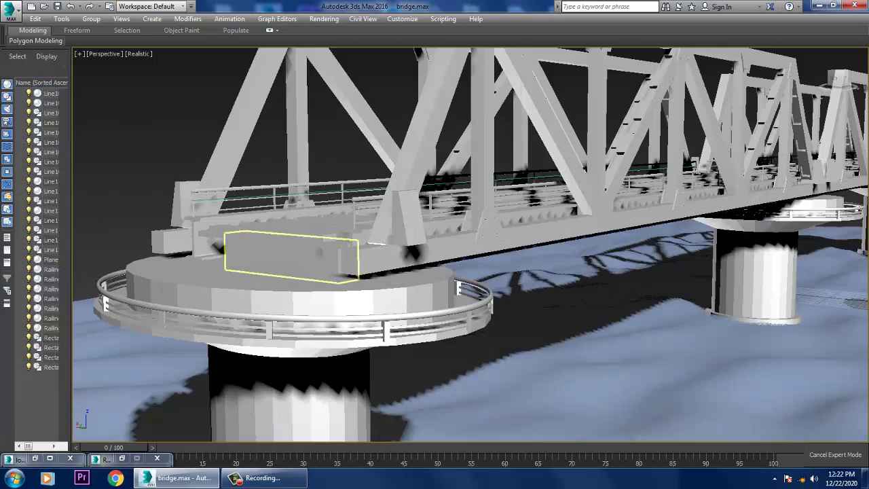
pyautogui.scroll(3, 380, 272)
pyautogui.click(445, 176)
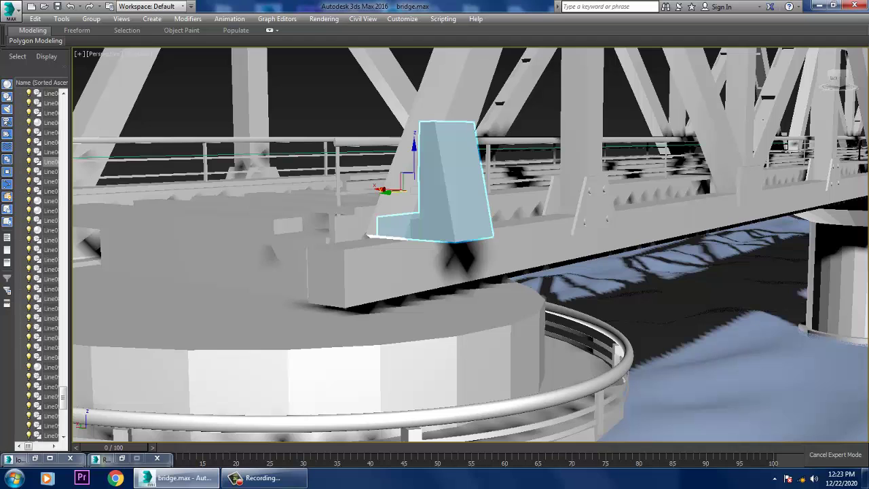
pyautogui.moveTo(414, 163); pyautogui.dragTo(414, 241)
pyautogui.scroll(-10, 489, 227)
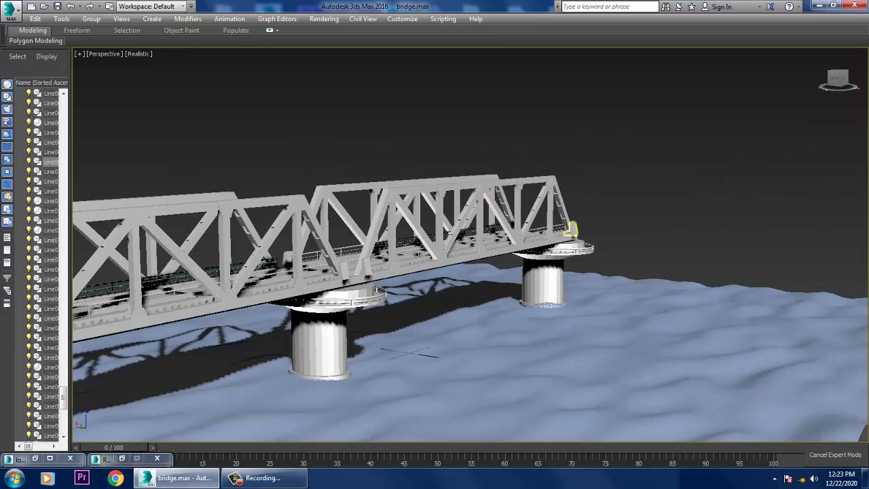
# Lower the matching wedge-shaped brackets at two more outer truss corners along Z toward their pier tops.
pyautogui.click(567, 229)
pyautogui.press('z')
pyautogui.scroll(-5, 604, 265)
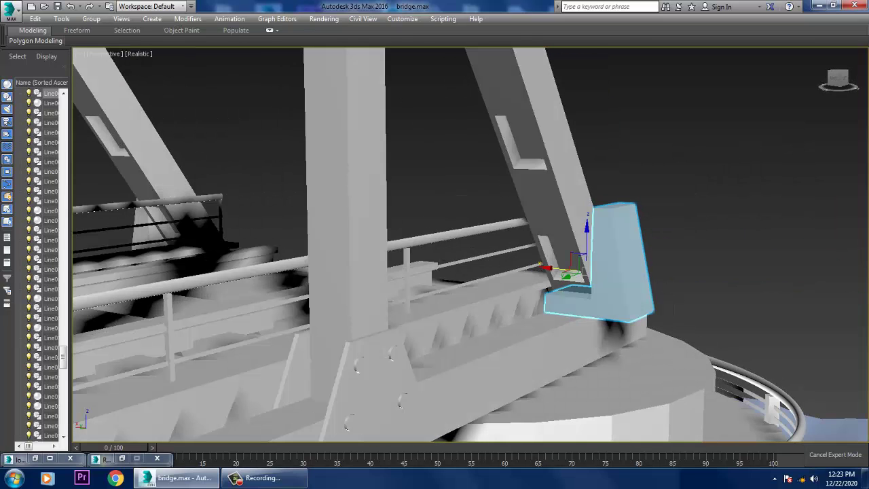
pyautogui.moveTo(587, 234); pyautogui.dragTo(586, 279)
pyautogui.scroll(-8, 469, 245)
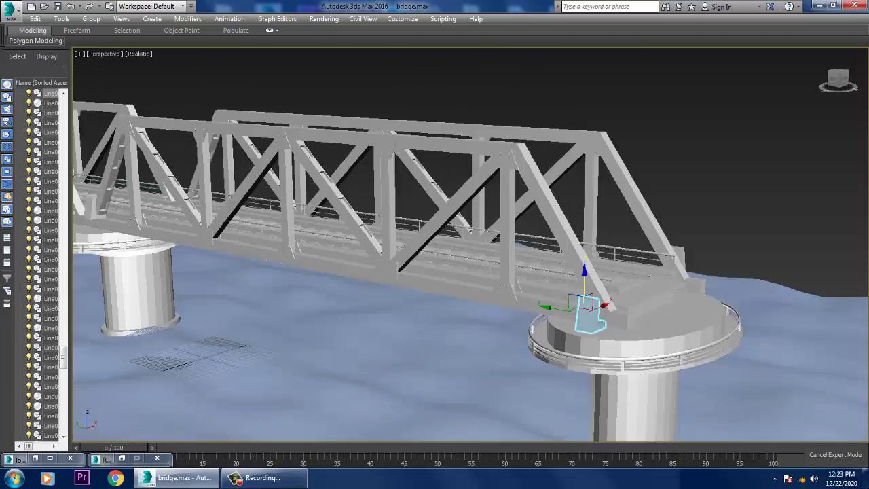
pyautogui.keyDown('alt'); pyautogui.moveTo(468, 244); pyautogui.dragTo(302, 238, button='middle'); pyautogui.keyUp('alt')
pyautogui.moveTo(612, 261); pyautogui.dragTo(610, 299)
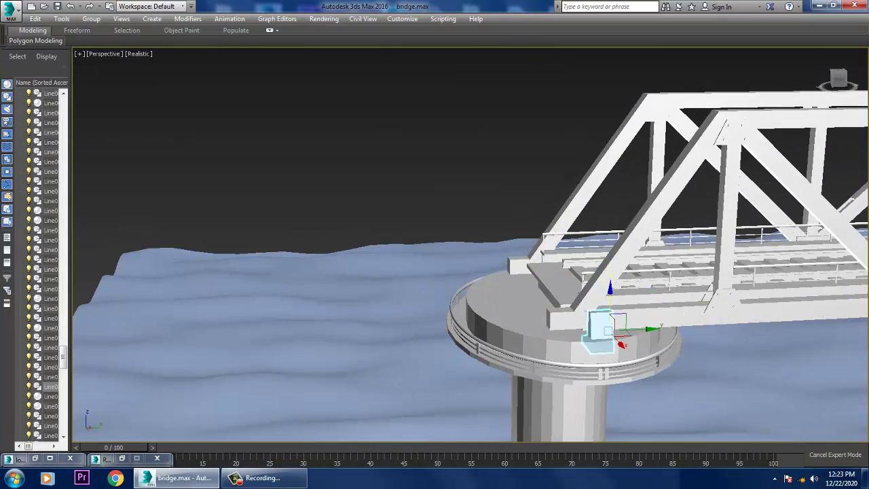
# Lower the wedge-shaped bracket at the middle pier along Z to the pier top and shift it along X.
pyautogui.scroll(-5, 469, 244)
pyautogui.keyDown('alt'); pyautogui.moveTo(469, 244); pyautogui.dragTo(381, 251, button='middle'); pyautogui.keyUp('alt')
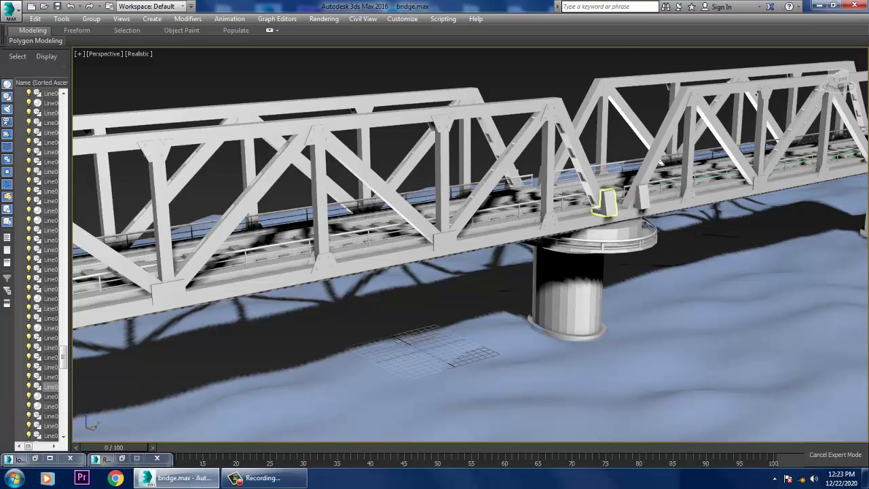
pyautogui.click(605, 202)
pyautogui.scroll(2, 615, 194)
pyautogui.moveTo(616, 189); pyautogui.dragTo(617, 214)
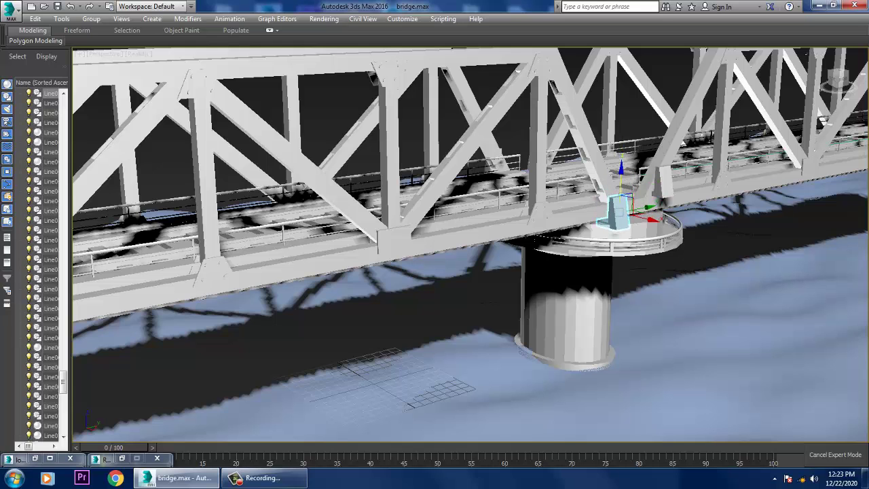
pyautogui.press('z')
pyautogui.scroll(-3, 611, 238)
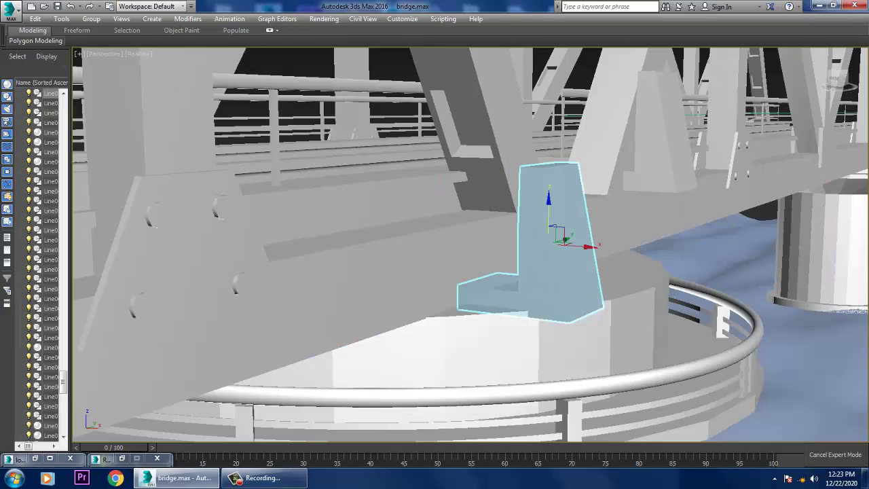
pyautogui.keyDown('alt'); pyautogui.moveTo(611, 238); pyautogui.dragTo(652, 204, button='middle'); pyautogui.keyUp('alt')
pyautogui.moveTo(605, 246); pyautogui.dragTo(657, 249)
# Lower the two wedge-shaped brackets on the opposite side of the middle pier along Z, keeping only the left-hand one.
pyautogui.keyDown('alt'); pyautogui.moveTo(658, 248); pyautogui.dragTo(656, 217, button='middle'); pyautogui.keyUp('alt')
pyautogui.scroll(-5, 656, 278)
pyautogui.moveTo(456, 194); pyautogui.dragTo(566, 197)
pyautogui.scroll(3, 577, 196)
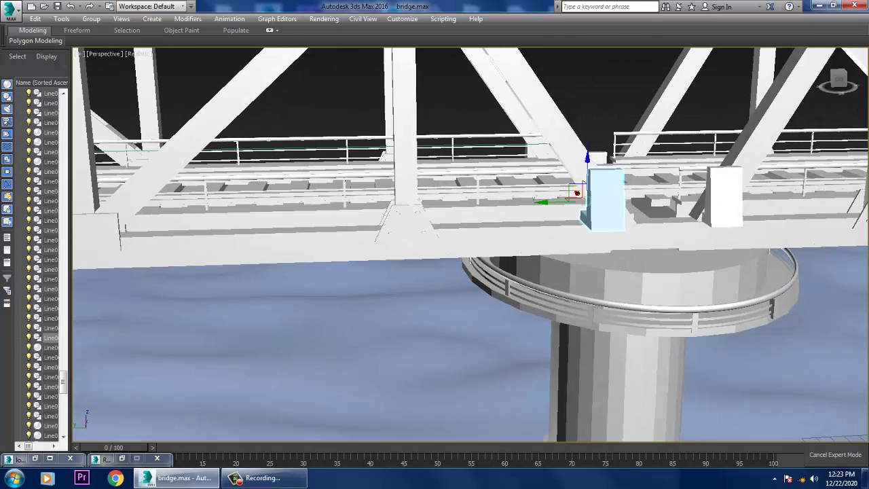
pyautogui.keyDown('ctrl'); pyautogui.click(724, 198); pyautogui.keyUp('ctrl')
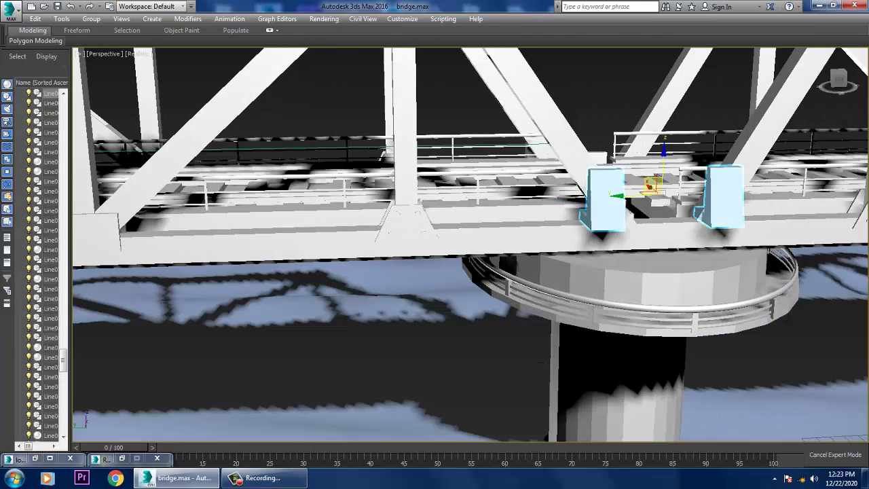
pyautogui.moveTo(662, 193); pyautogui.dragTo(660, 226)
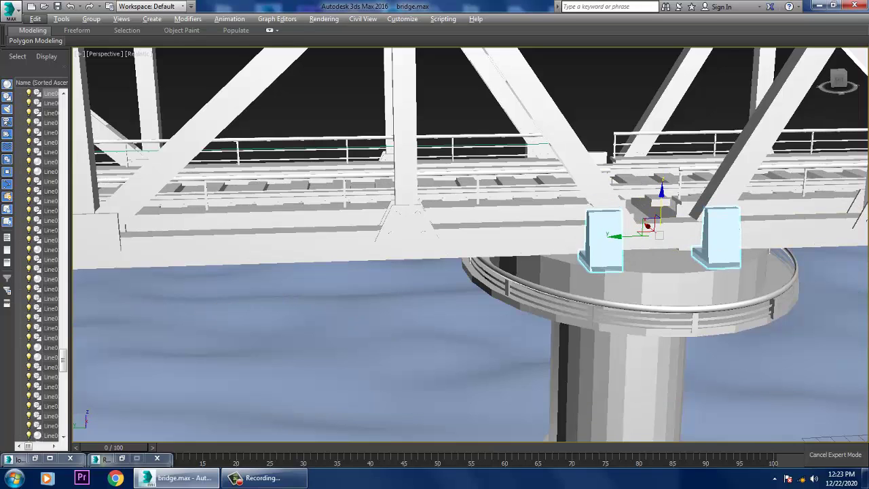
pyautogui.hotkey('ctrl', 'z')
pyautogui.click(605, 238)
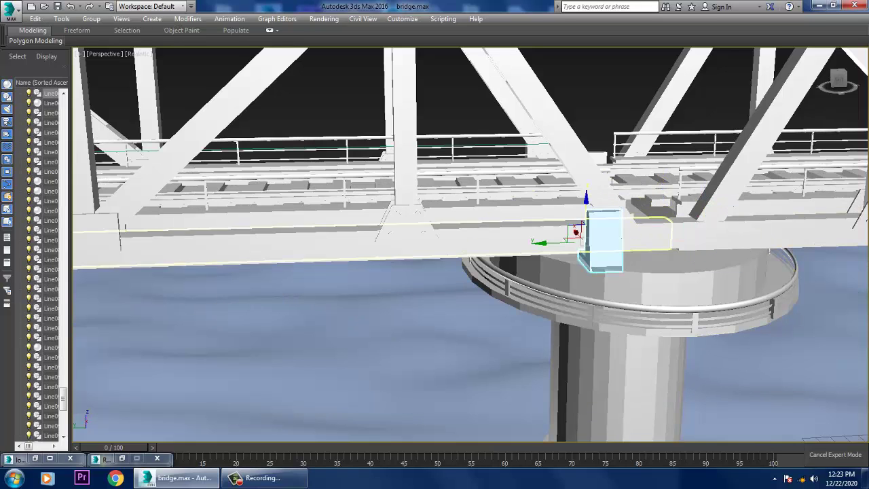
# Examine the whole bridge from low down and the wedge-shaped bracket on the end pier close up.
pyautogui.keyDown('alt'); pyautogui.moveTo(469, 244); pyautogui.dragTo(448, 272, button='middle'); pyautogui.keyUp('alt')
pyautogui.click(353, 149)
pyautogui.scroll(-5, 472, 298)
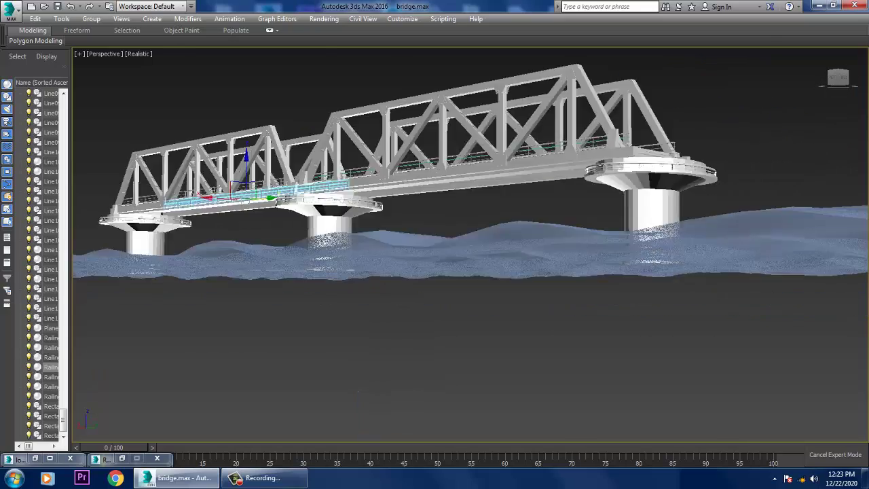
pyautogui.scroll(8, 468, 245)
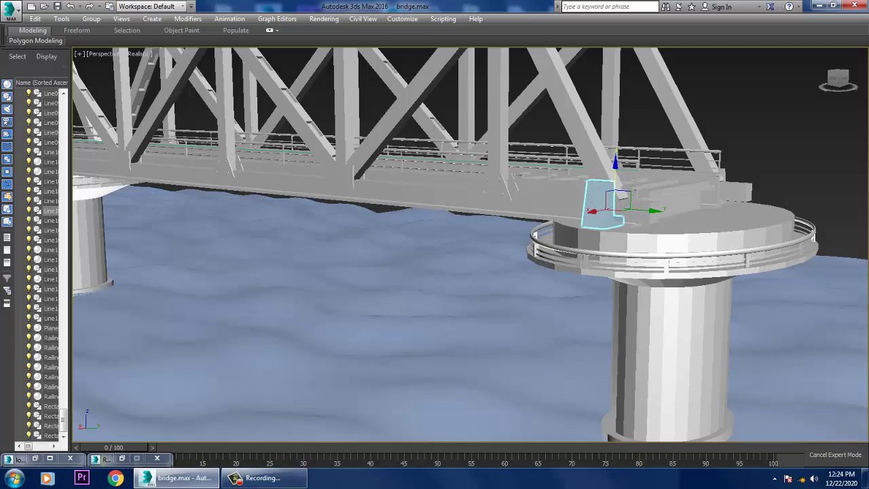
pyautogui.press('z')
pyautogui.keyDown('alt'); pyautogui.moveTo(469, 244); pyautogui.dragTo(407, 241, button='middle'); pyautogui.keyUp('alt')
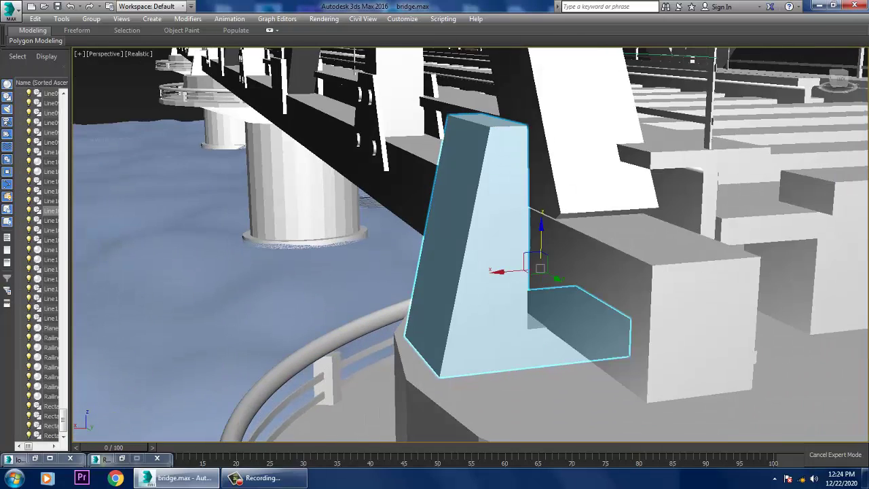
pyautogui.keyDown('alt'); pyautogui.moveTo(469, 245); pyautogui.dragTo(394, 244, button='middle'); pyautogui.keyUp('alt')
# Inspect the complete bridge, its track ends and pier brackets from several sides, toggling edged faces on and off.
pyautogui.scroll(-6, 469, 244)
pyautogui.scroll(-3, 468, 245)
pyautogui.keyDown('alt'); pyautogui.moveTo(468, 244); pyautogui.dragTo(408, 251, button='middle'); pyautogui.keyUp('alt')
pyautogui.scroll(-3, 468, 279)
pyautogui.scroll(-3, 468, 244)
pyautogui.moveTo(469, 244); pyautogui.dragTo(380, 261, button='middle')
pyautogui.scroll(6, 503, 252)
pyautogui.scroll(-5, 503, 251)
pyautogui.scroll(6, 506, 280)
pyautogui.scroll(-3, 506, 280)
pyautogui.scroll(3, 380, 272)
pyautogui.scroll(4, 468, 282)
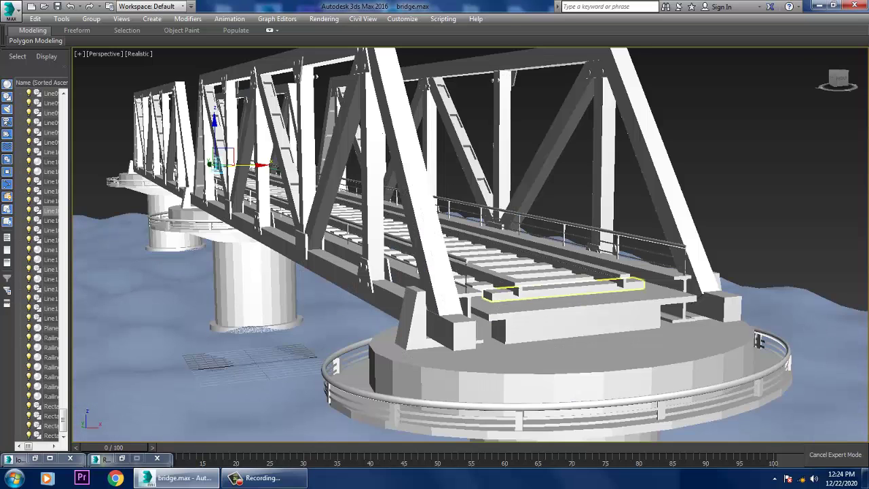
pyautogui.scroll(-8, 642, 333)
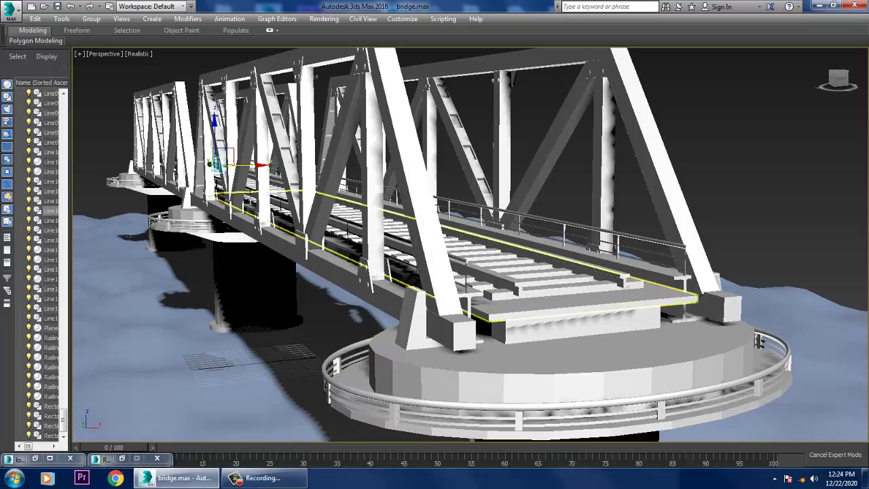
pyautogui.keyDown('alt'); pyautogui.moveTo(642, 333); pyautogui.dragTo(526, 289, button='middle'); pyautogui.keyUp('alt')
pyautogui.scroll(6, 475, 292)
pyautogui.scroll(-4, 476, 292)
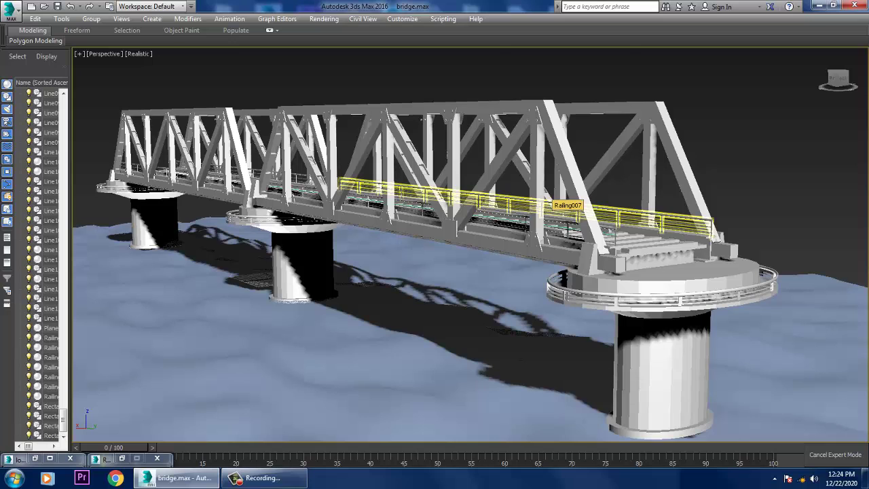
pyautogui.press('F4')
pyautogui.press('F4')
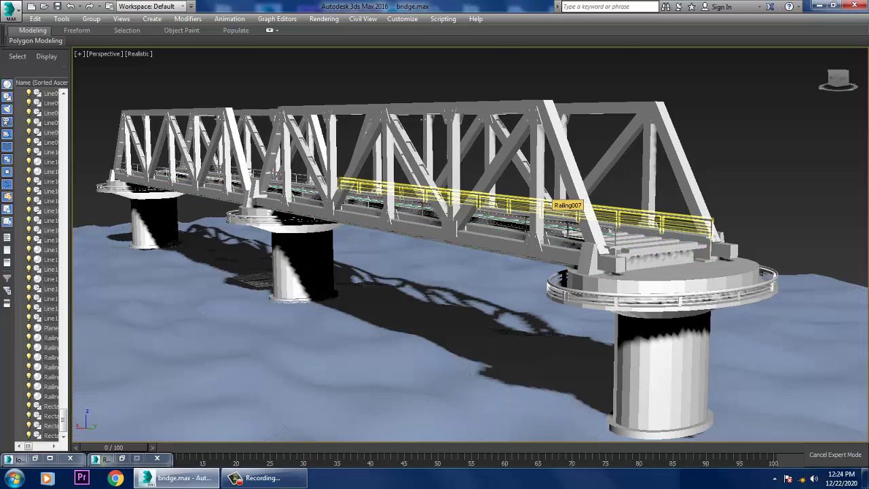